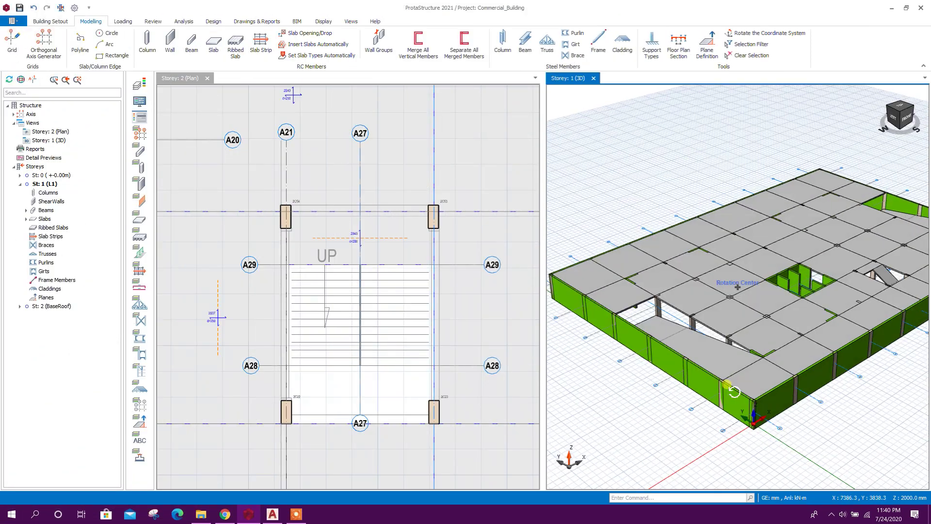
- Orbit the 3D model and show the St: 2 (BaseRoof) storey in the plan view
middle_drag(894, 354, 742, 422)
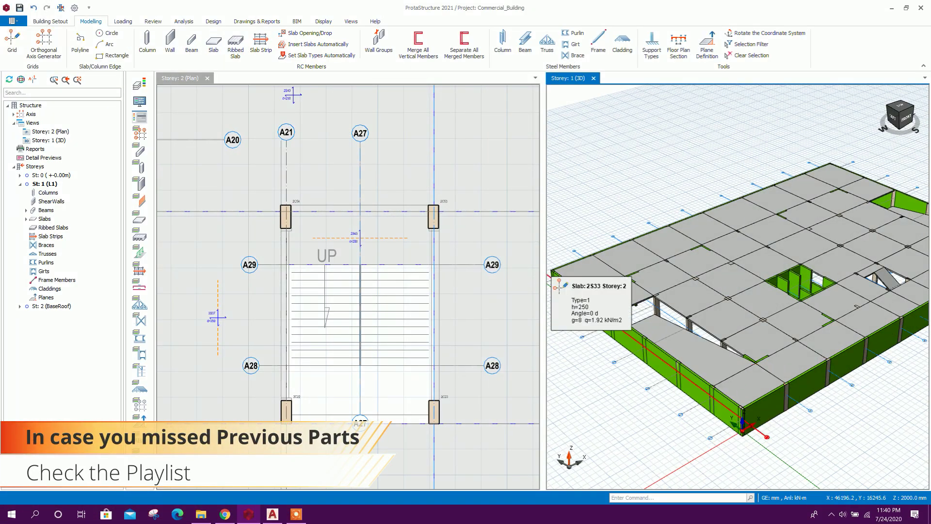
scroll(437, 277, down, 3)
key(Page_Up)
click(123, 21)
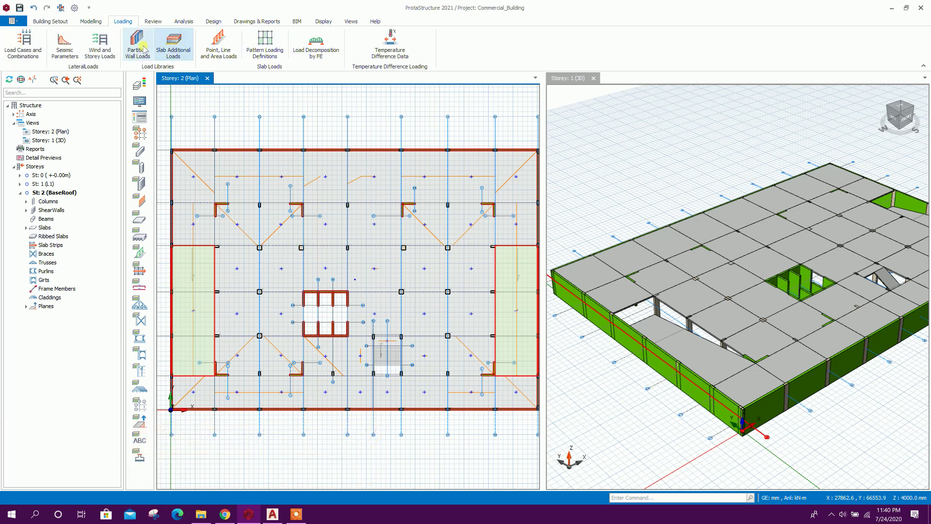
click(143, 47)
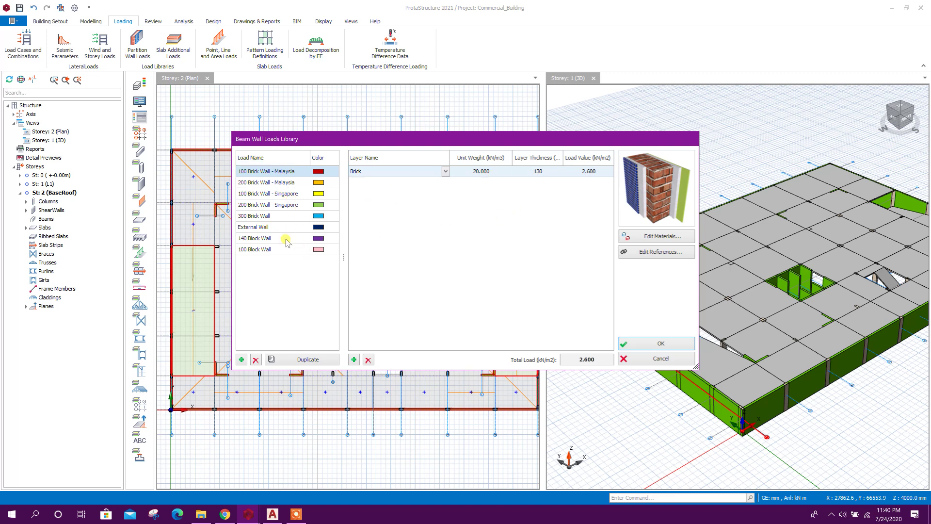
click(256, 227)
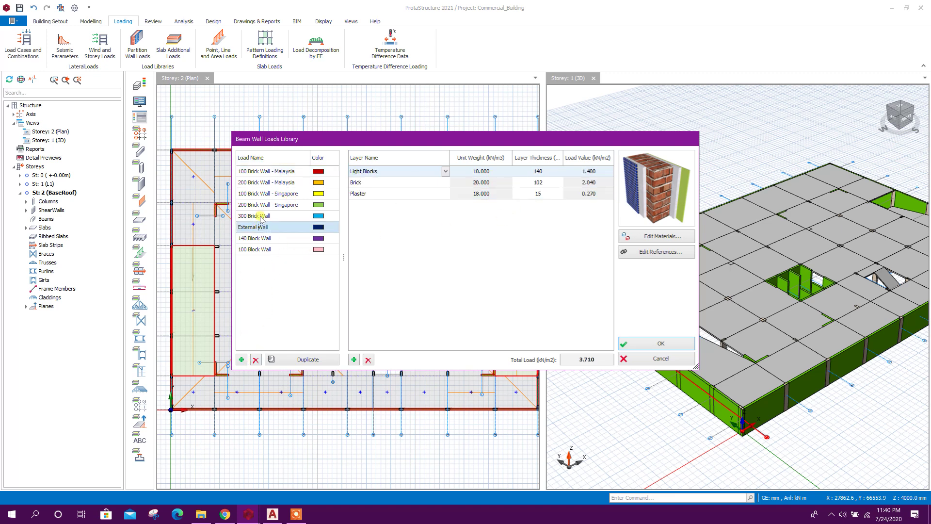
click(264, 183)
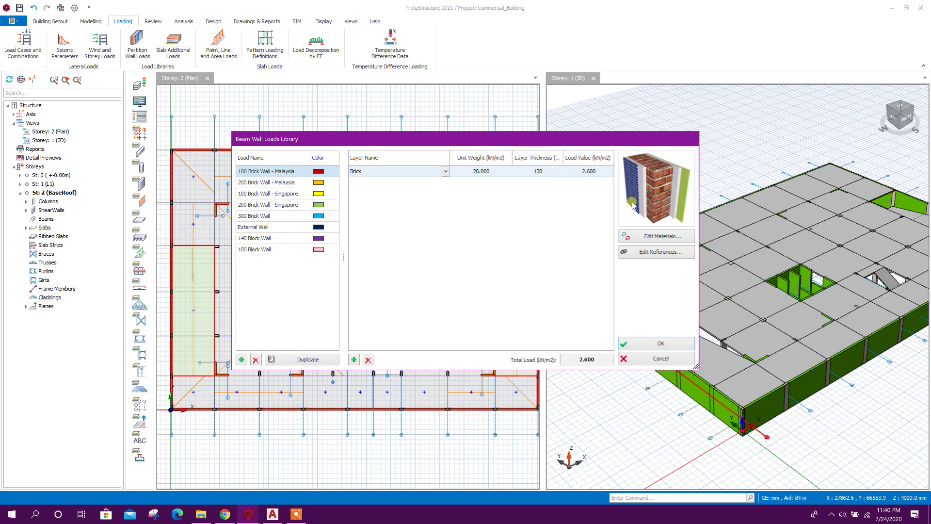
drag(581, 138, 610, 128)
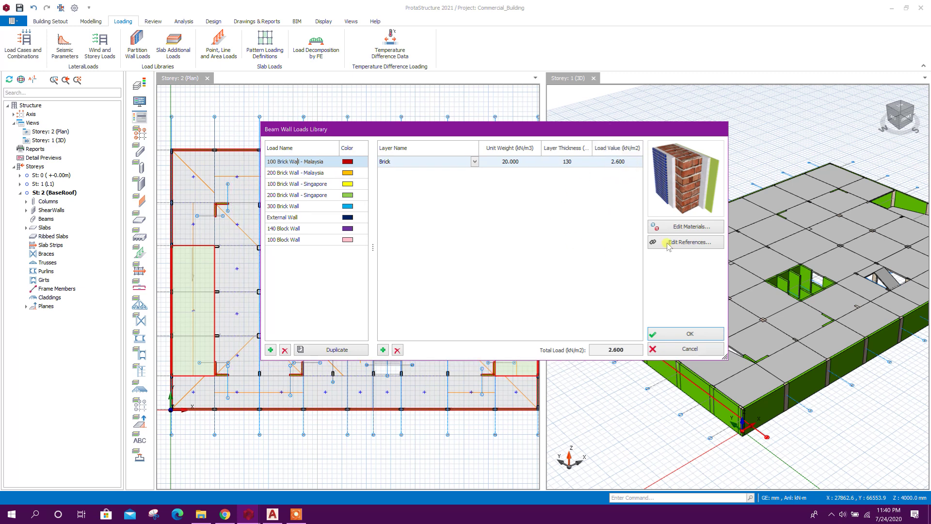
click(686, 350)
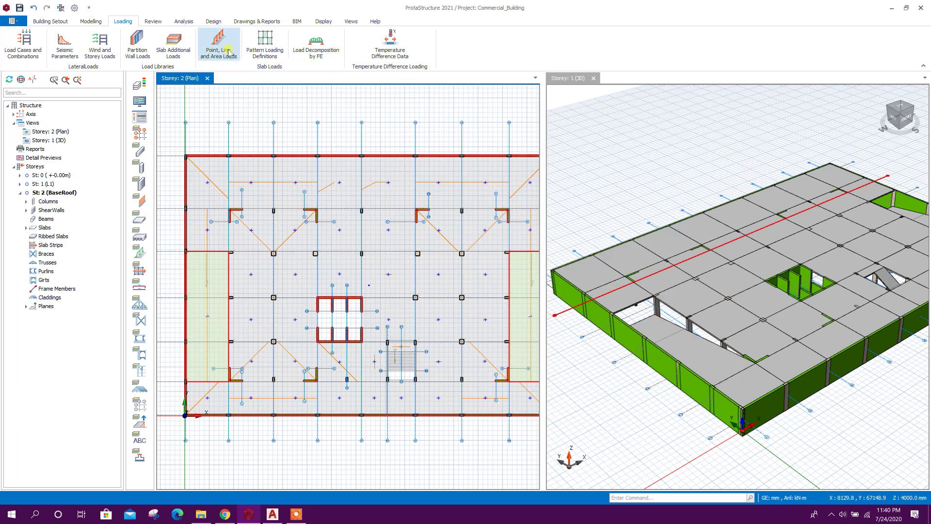
- Start a slab line load using the 200 Brick Wall - Malaysia preset with h-Wall 3.75 m (19.5 kN/m)
click(231, 48)
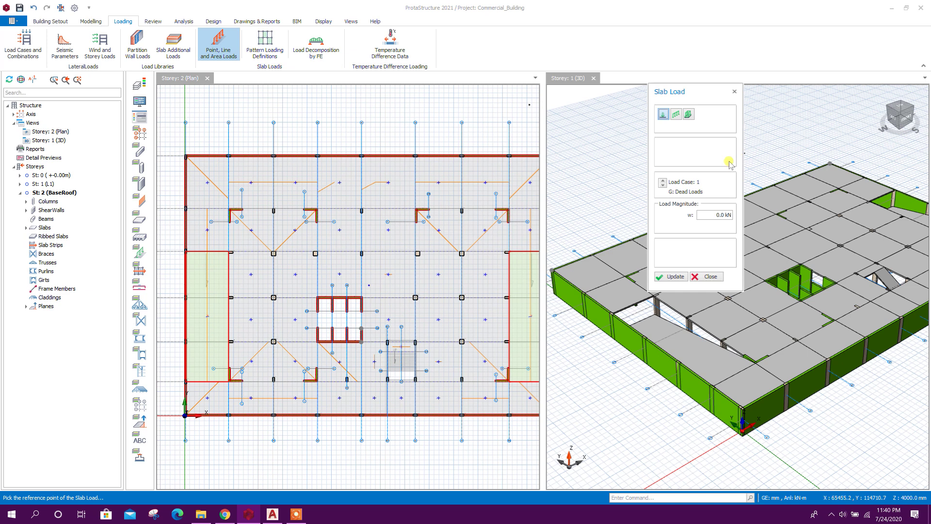
click(676, 115)
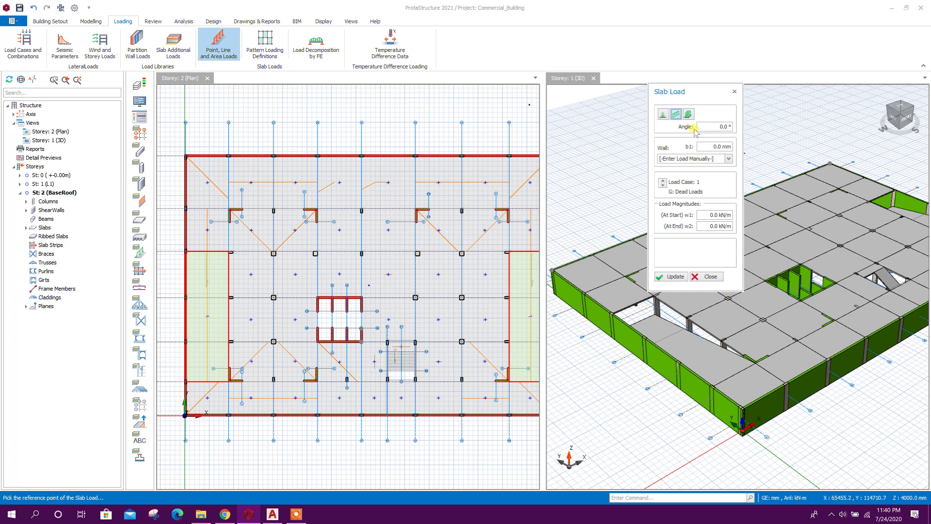
click(720, 158)
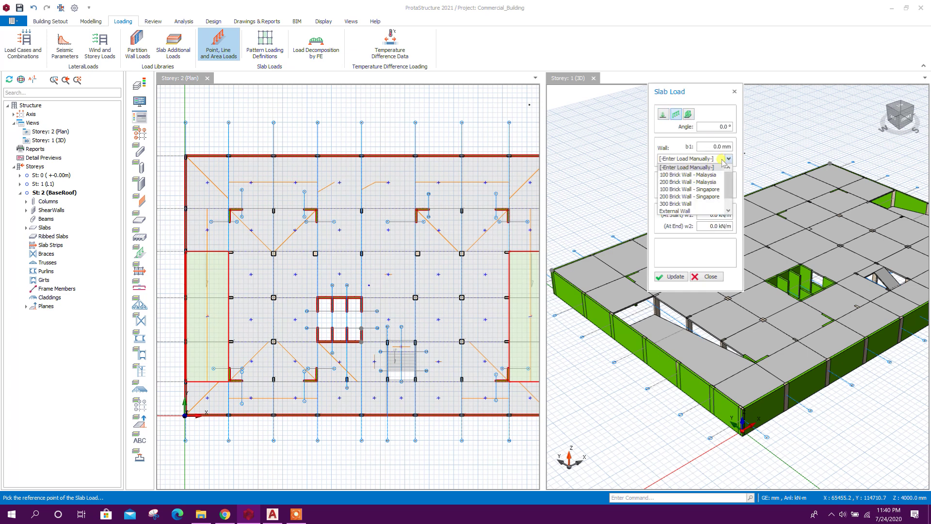
click(675, 183)
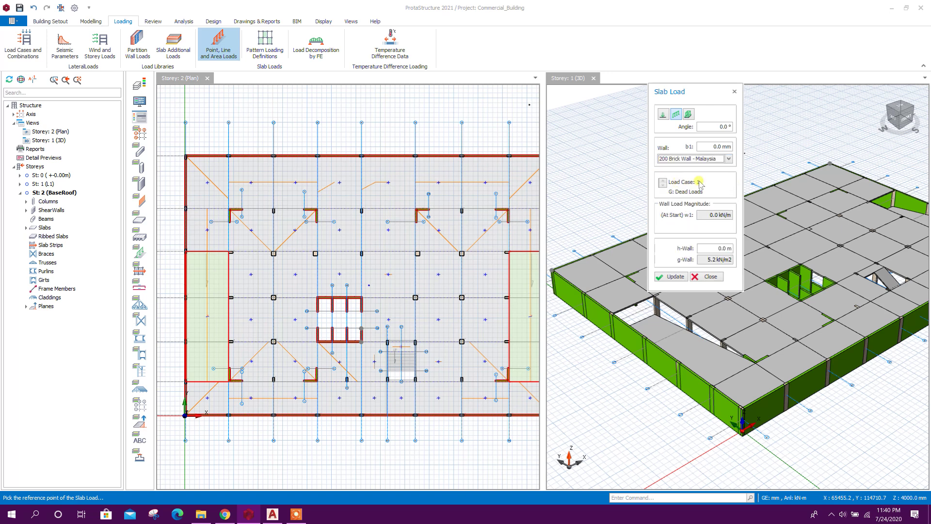
click(719, 248)
text(3)
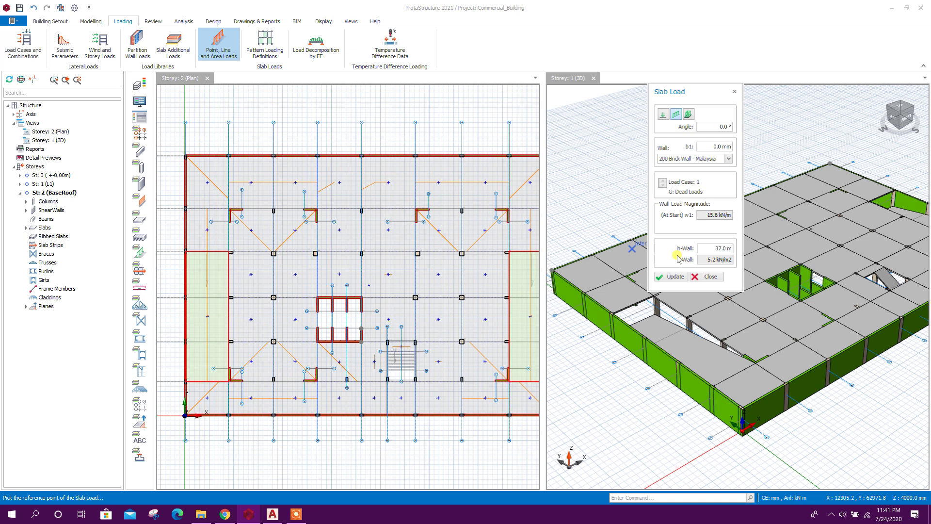
text(5)
scroll(240, 393, up, 3)
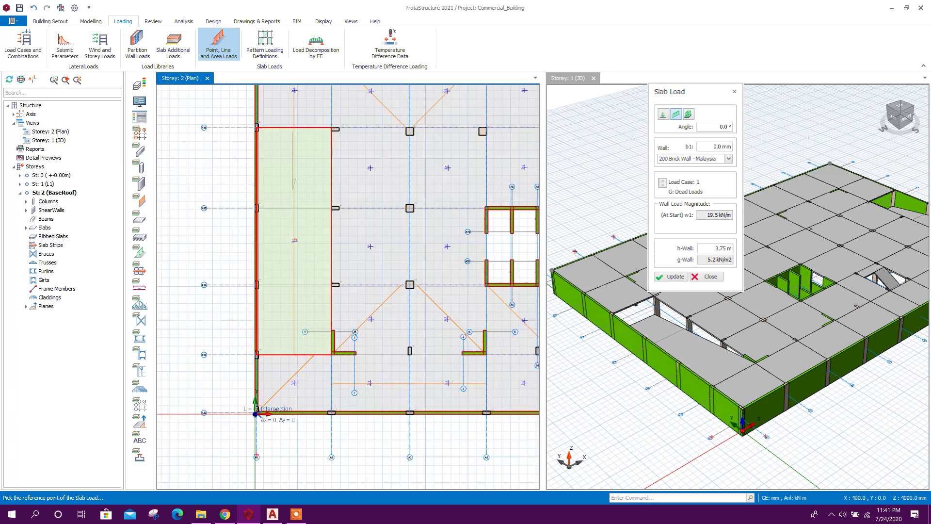
- Place the brick wall load along the left edge from bottom-left to top-left corner, accepting the warning
click(256, 412)
middle_drag(256, 127, 256, 291)
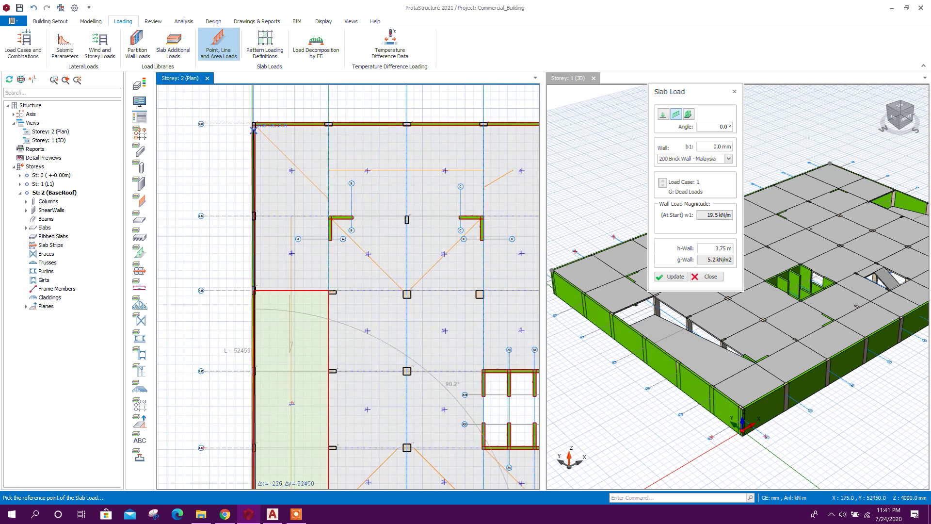
click(254, 126)
click(533, 344)
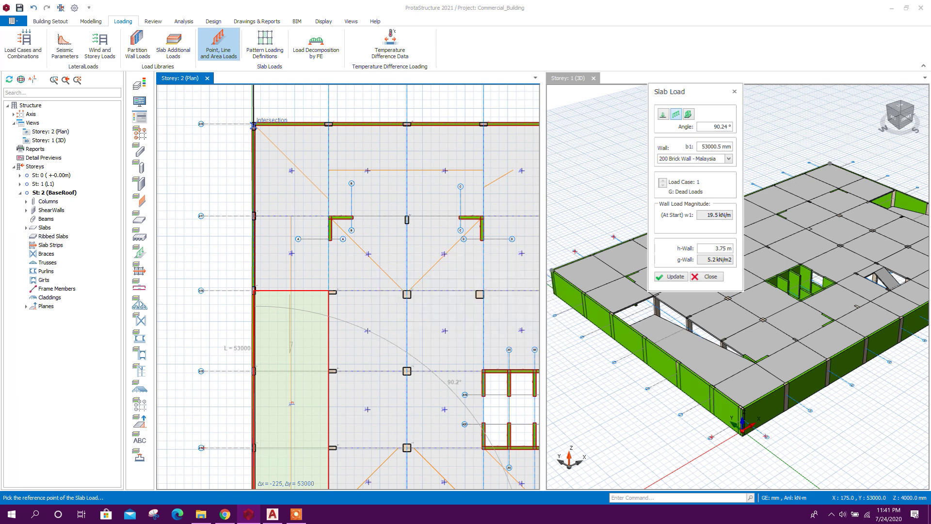
scroll(292, 313, down, 3)
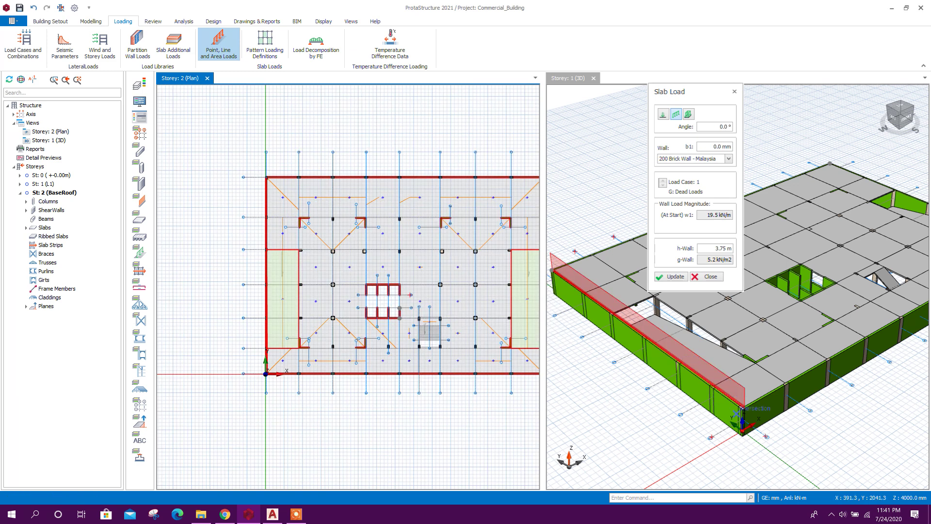
scroll(407, 216, up, 2)
scroll(462, 209, up, 3)
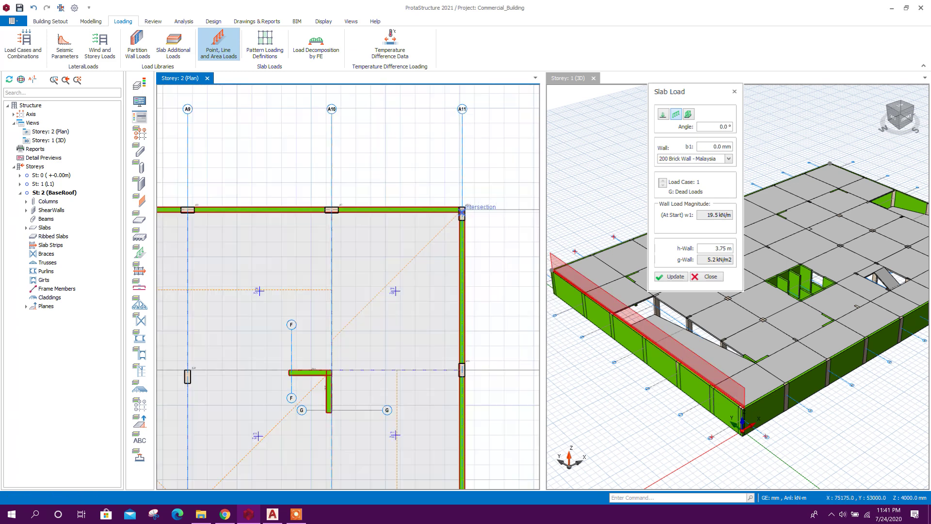
scroll(461, 209, up, 2)
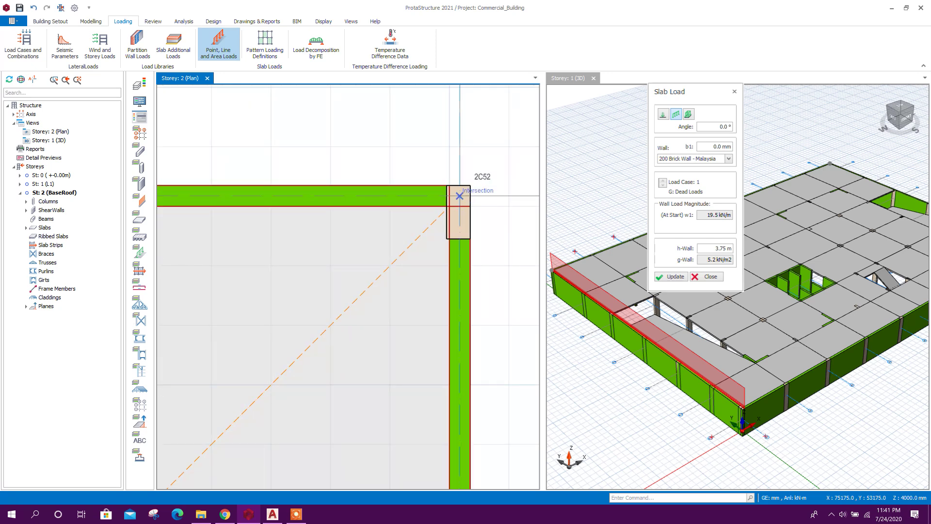
scroll(481, 227, down, 1)
scroll(481, 228, down, 3)
scroll(220, 218, up, 2)
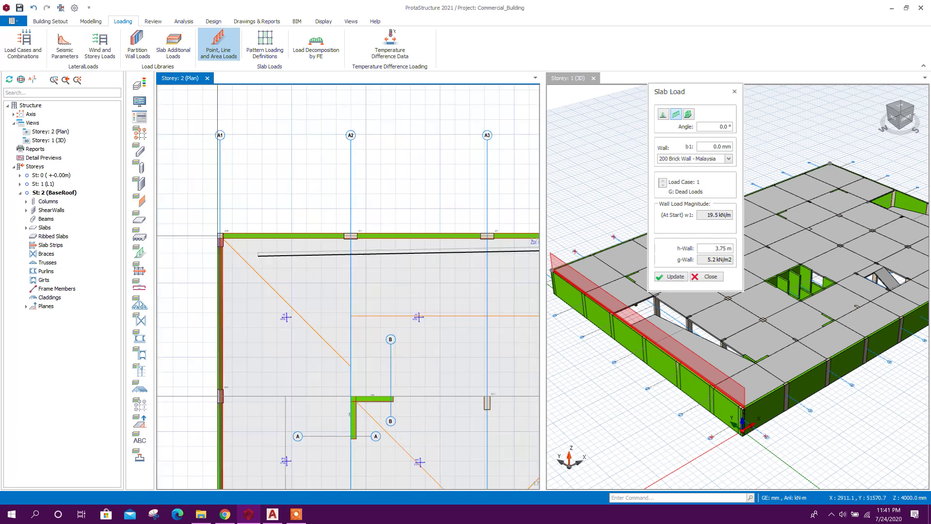
scroll(220, 238, up, 1)
scroll(221, 237, up, 1)
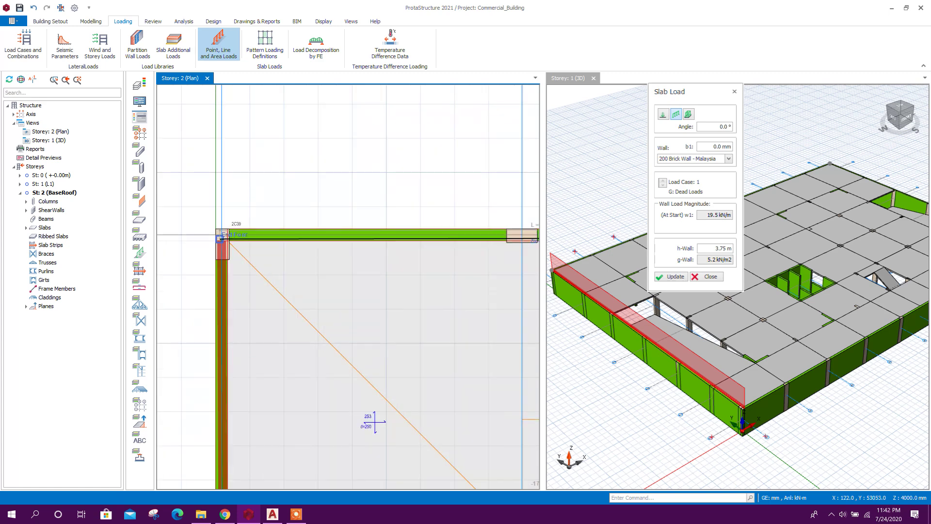
scroll(222, 235, up, 2)
scroll(225, 231, up, 1)
- Place the wall load along the top edge ending at the top-left corner, then bring up Active Windows Settings
click(226, 232)
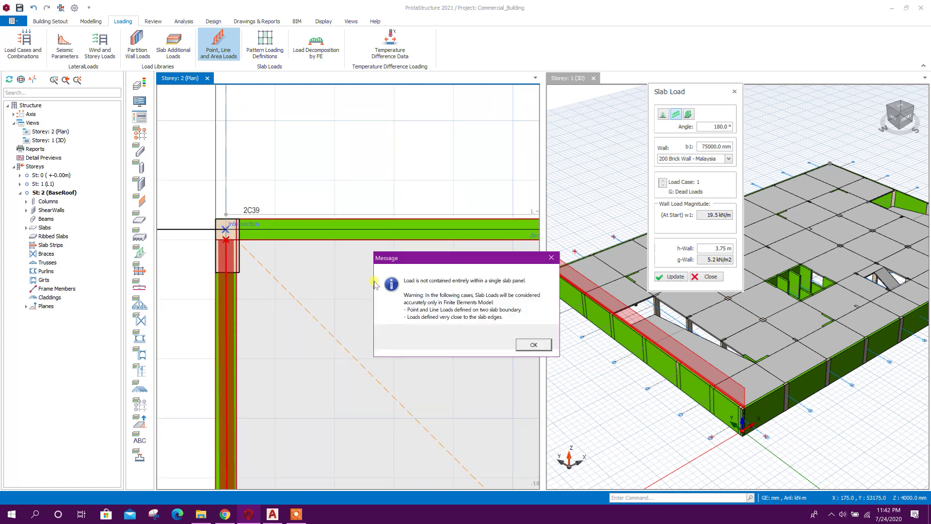
click(536, 344)
scroll(301, 267, down, 2)
scroll(301, 268, down, 2)
scroll(240, 379, up, 2)
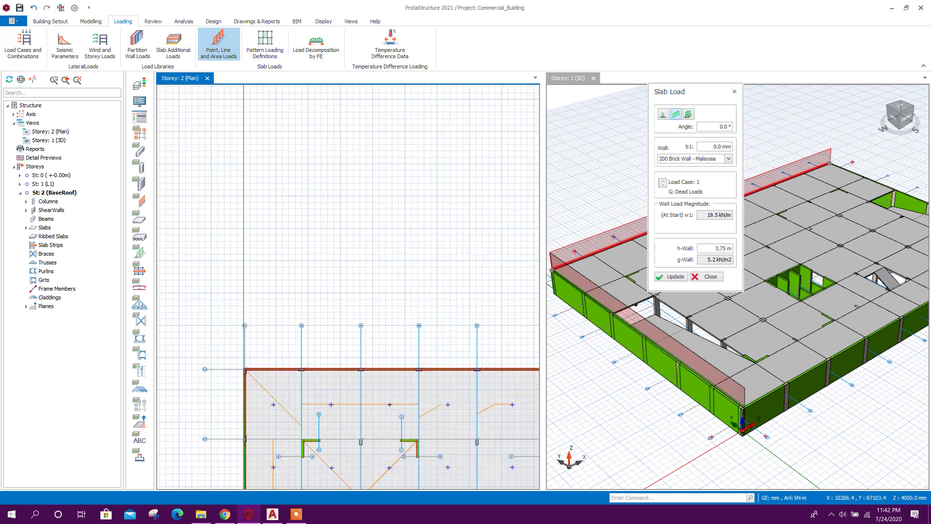
scroll(224, 439, up, 1)
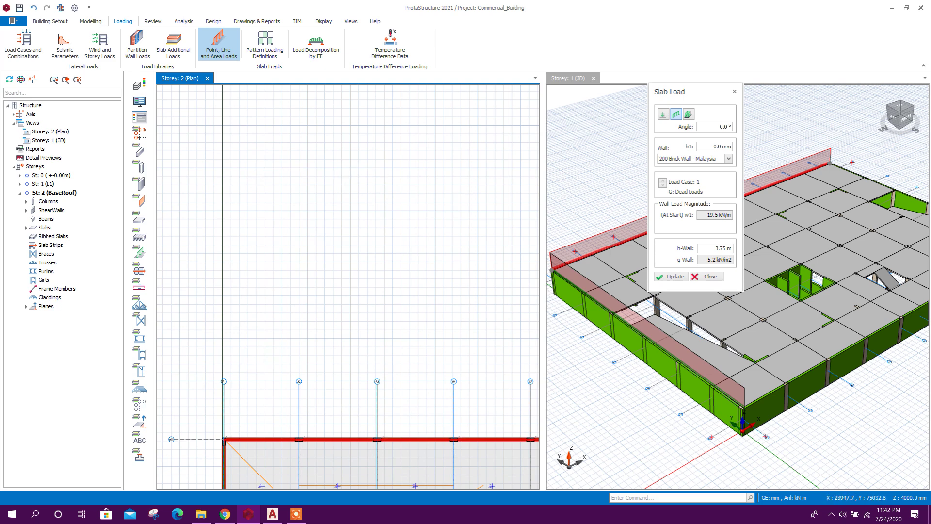
scroll(462, 170, down, 1)
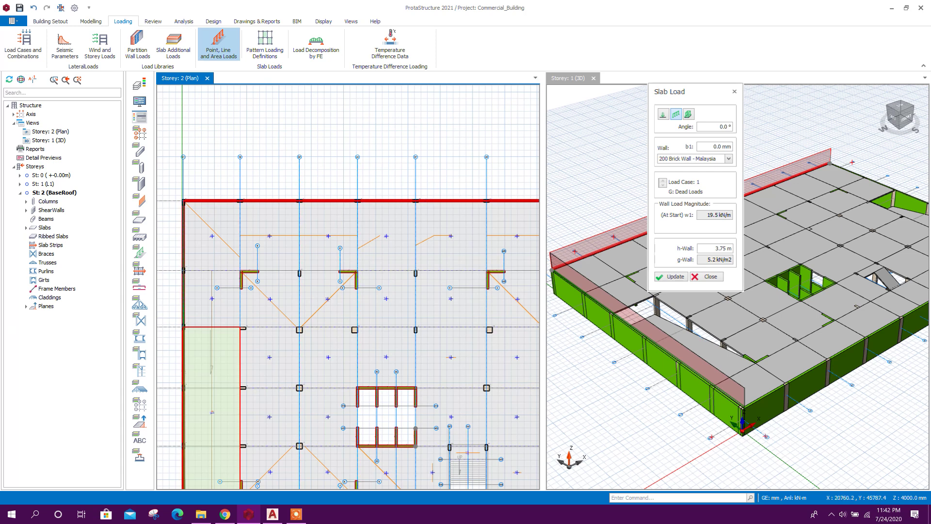
middle_drag(230, 104, 249, 187)
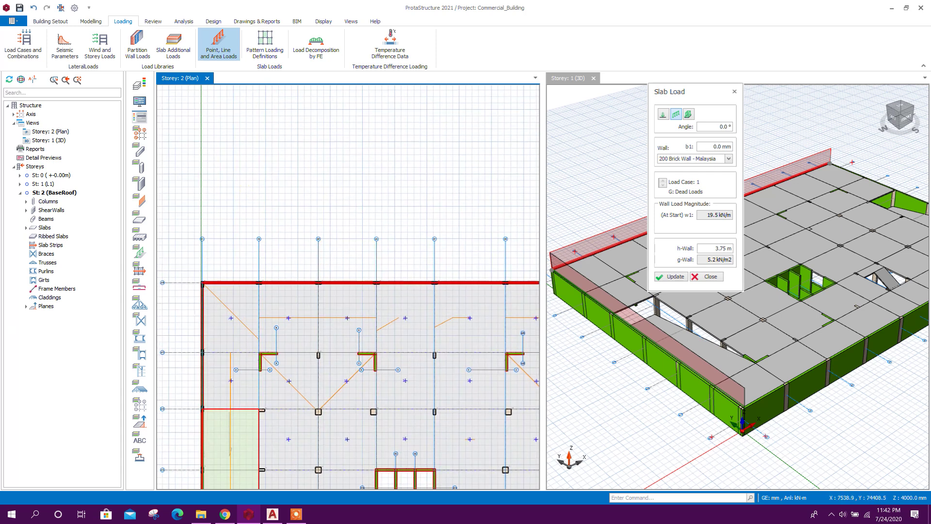
click(140, 116)
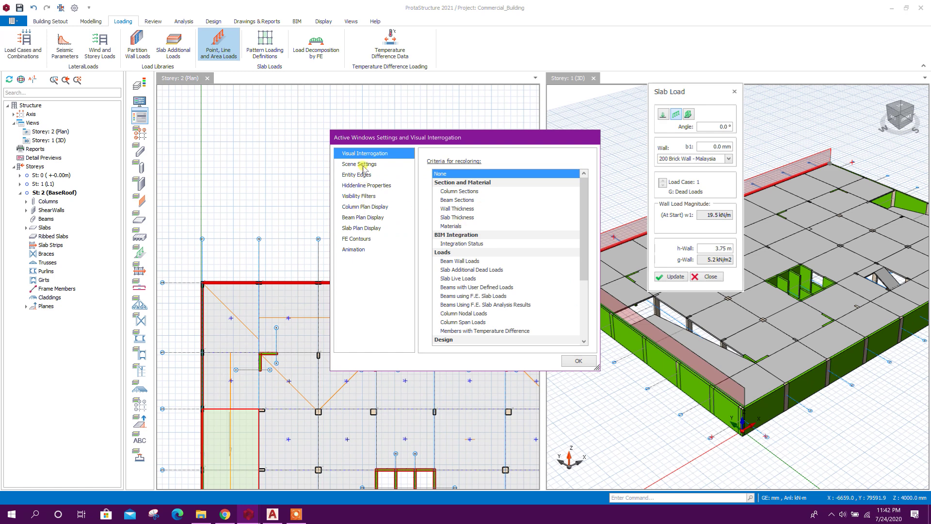
- Turn off the background grid in the scene display options
click(364, 164)
click(502, 296)
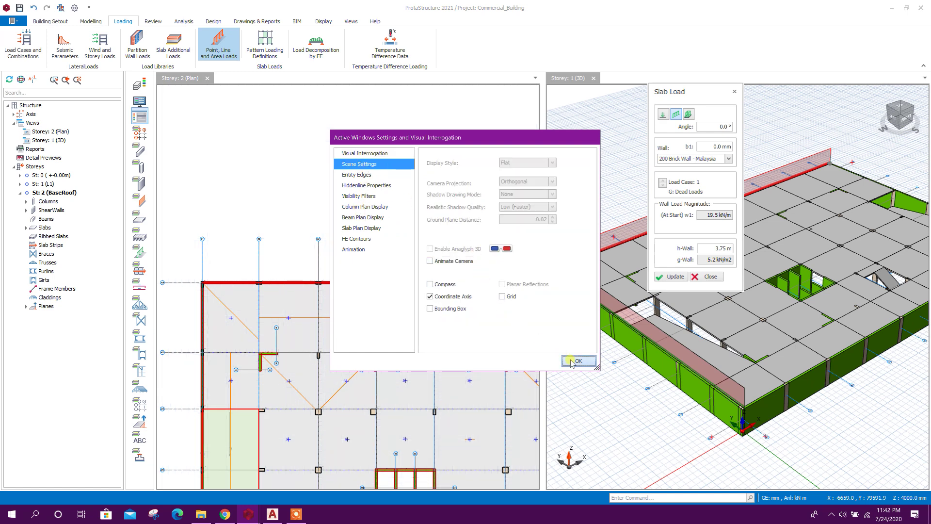
click(575, 360)
scroll(306, 326, up, 3)
scroll(306, 326, up, 2)
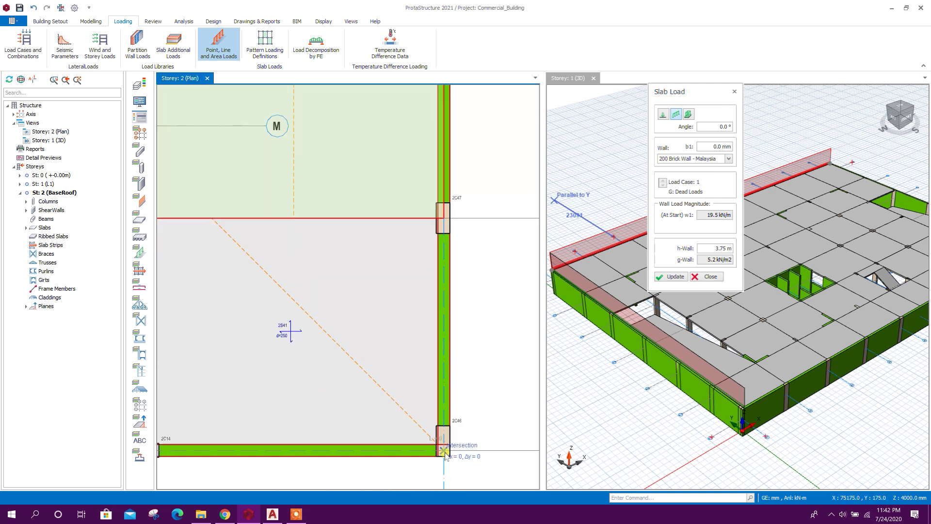
scroll(306, 326, up, 2)
scroll(306, 327, up, 2)
scroll(510, 342, down, 8)
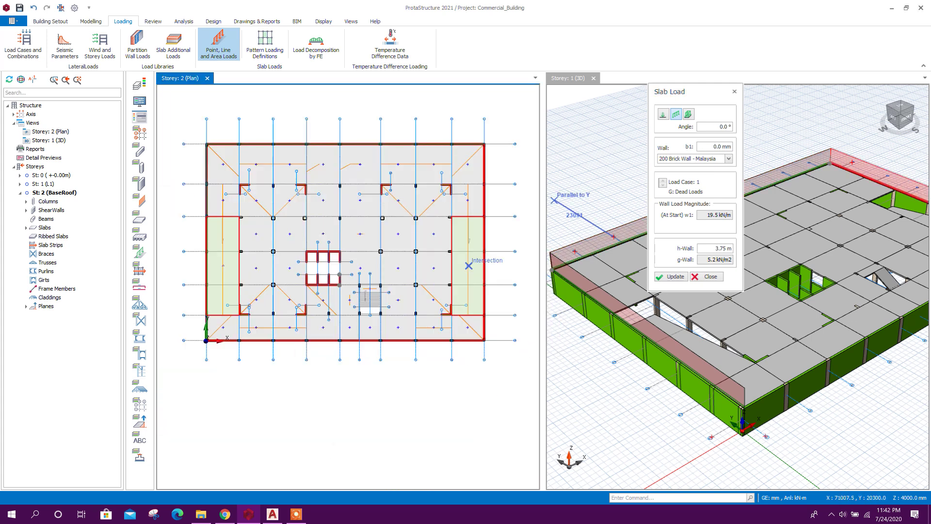
scroll(376, 166, up, 6)
- Place 19.5 kN/m brick wall loads along the right edge and the top slab edge, ending at grid C and the next axis
click(376, 166)
click(531, 342)
scroll(349, 292, down, 6)
scroll(199, 175, up, 2)
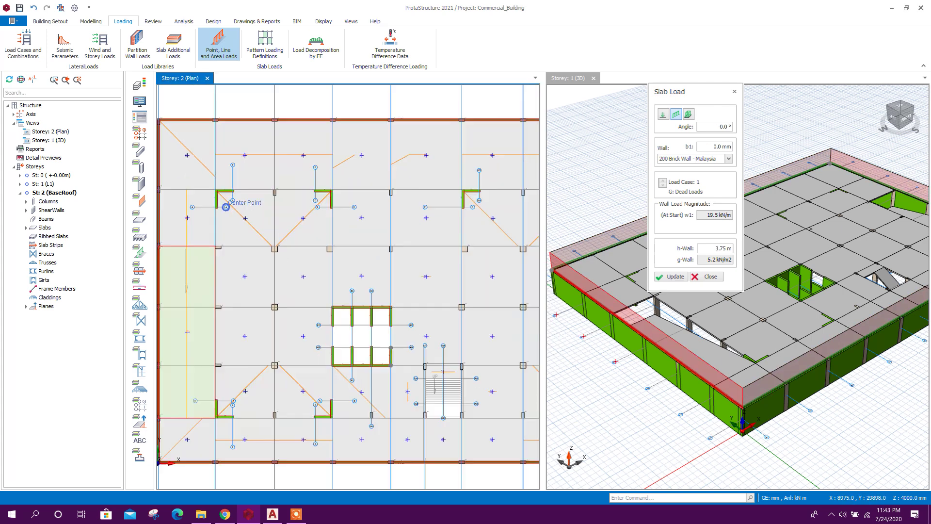
scroll(199, 175, up, 2)
scroll(200, 175, up, 2)
scroll(227, 150, up, 2)
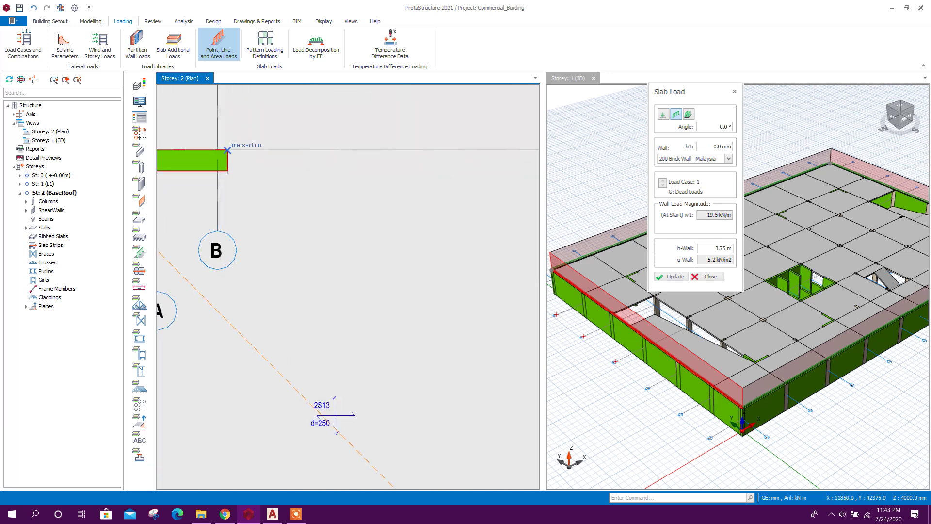
scroll(228, 149, down, 4)
scroll(378, 240, up, 2)
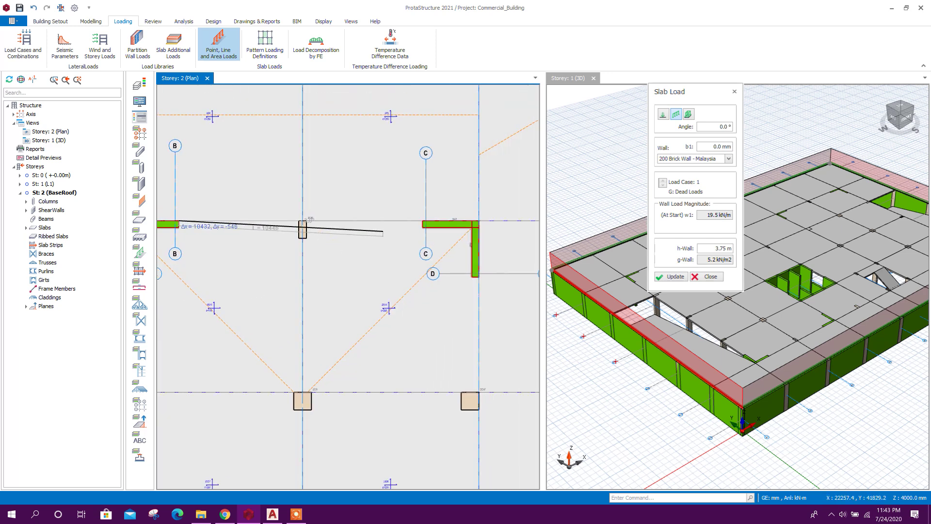
scroll(437, 218, up, 2)
click(438, 213)
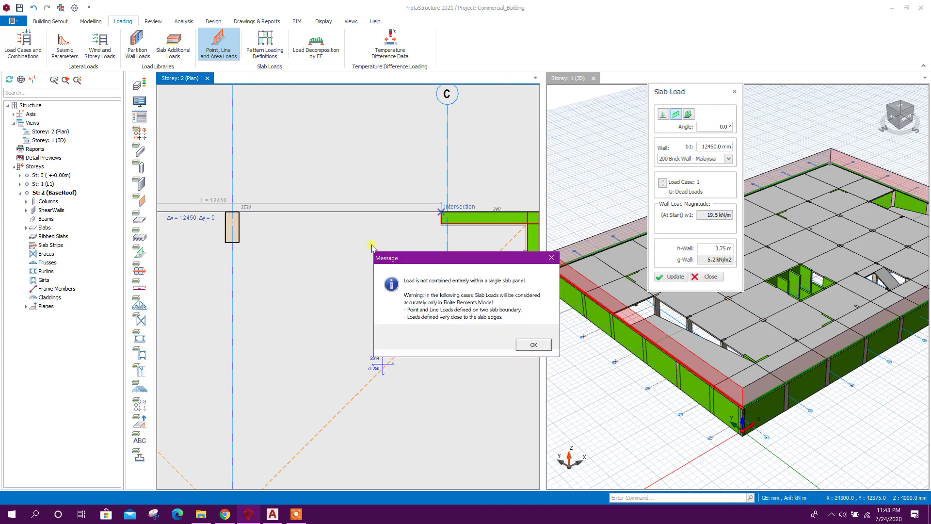
click(533, 346)
scroll(440, 212, down, 3)
scroll(320, 173, up, 2)
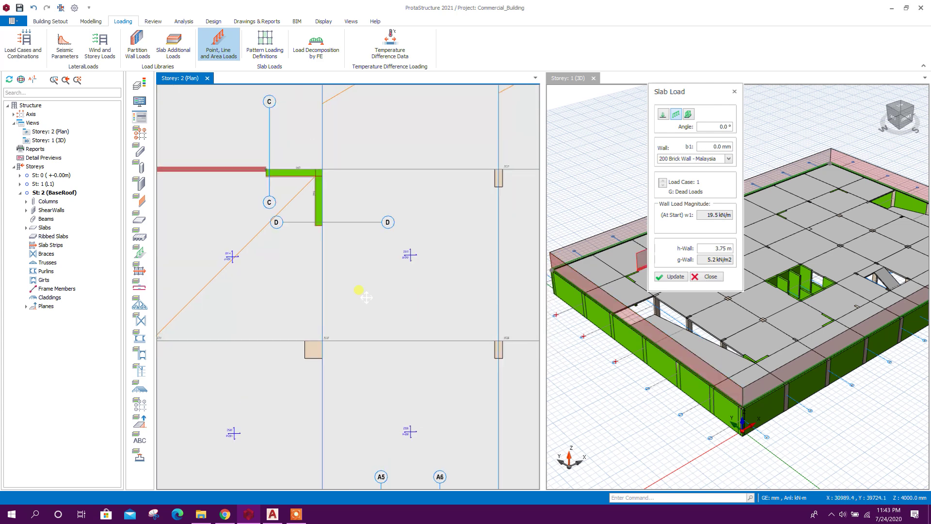
scroll(378, 243, down, 3)
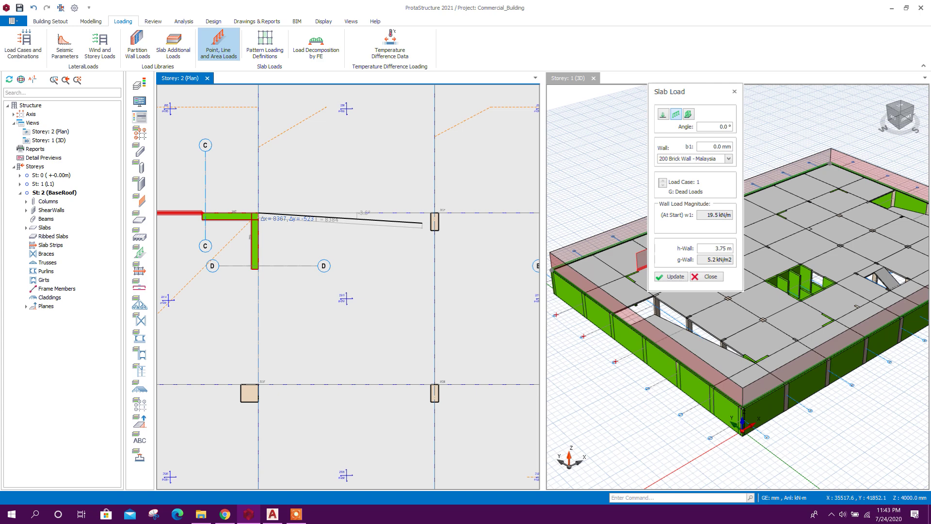
scroll(378, 252, up, 3)
click(433, 243)
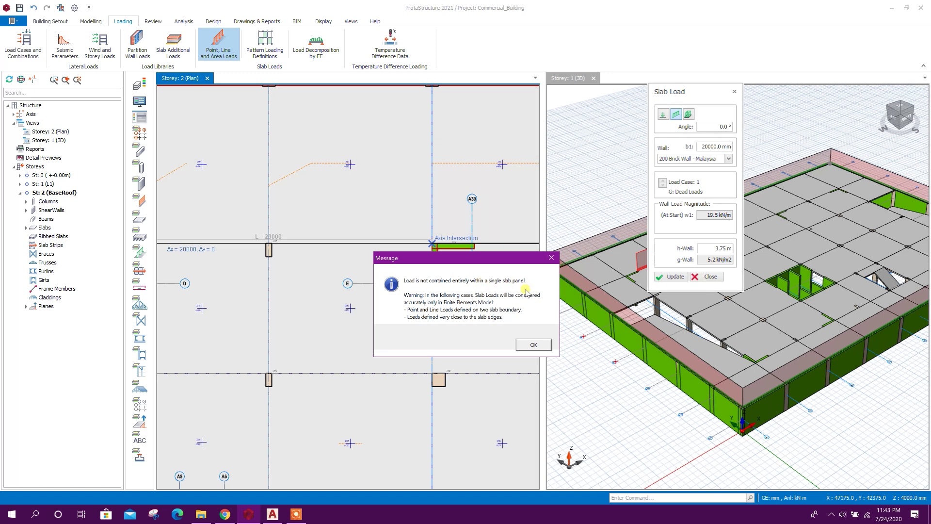
- Accept the warning and finish the next wall load at the column
click(532, 346)
scroll(364, 281, up, 2)
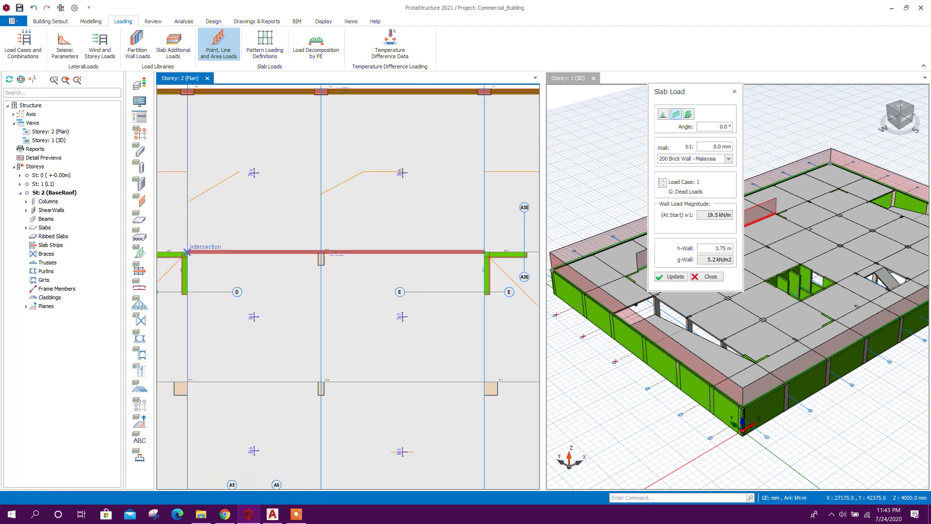
scroll(210, 256, up, 1)
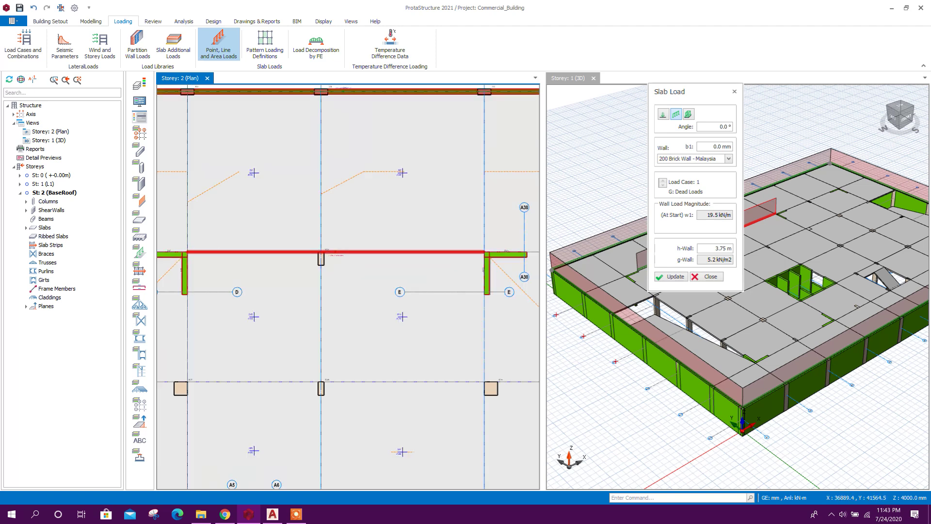
middle_drag(527, 252, 350, 275)
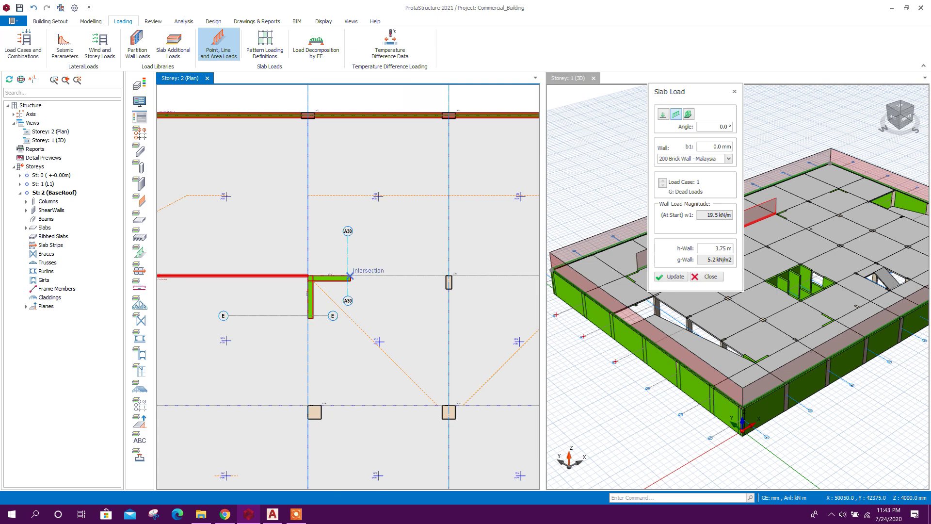
scroll(350, 275, up, 1)
scroll(398, 285, up, 1)
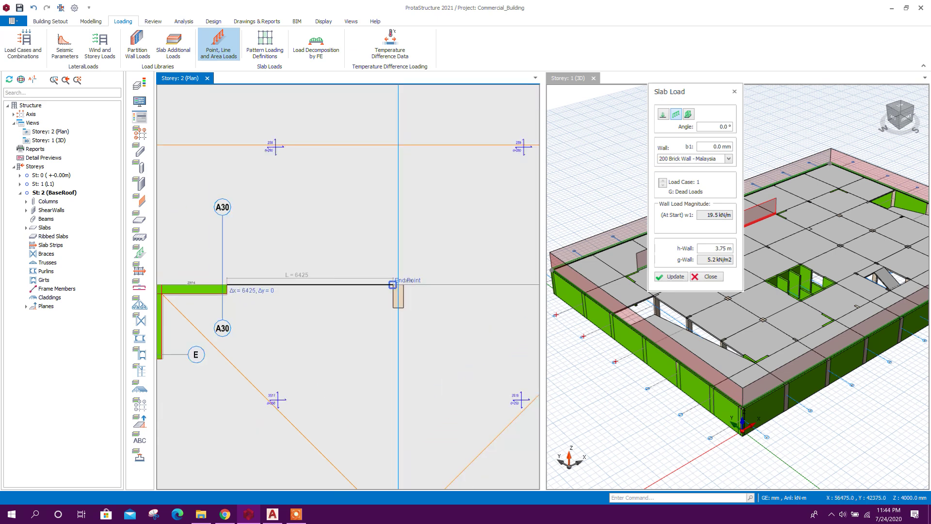
click(398, 284)
scroll(327, 306, down, 1)
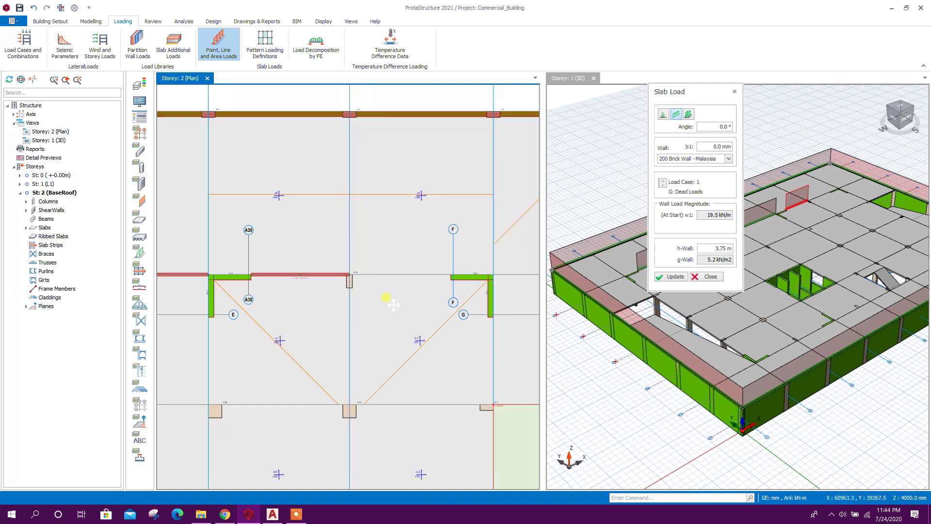
scroll(278, 340, down, 1)
scroll(363, 275, up, 1)
scroll(436, 246, up, 1)
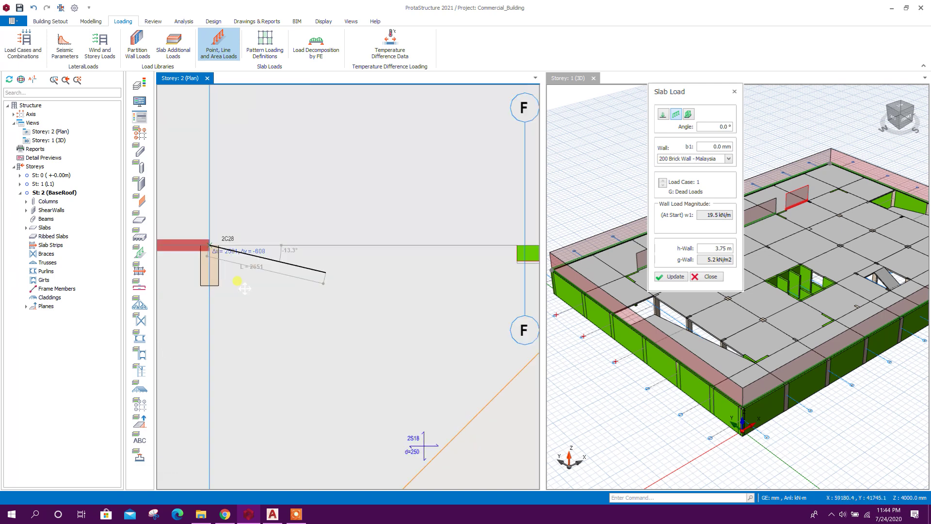
scroll(492, 257, down, 1)
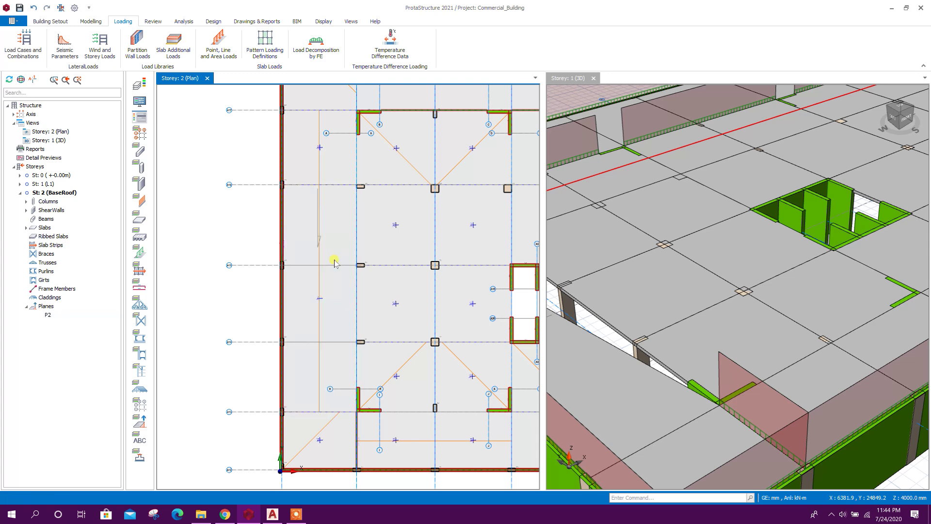
scroll(492, 255, up, 2)
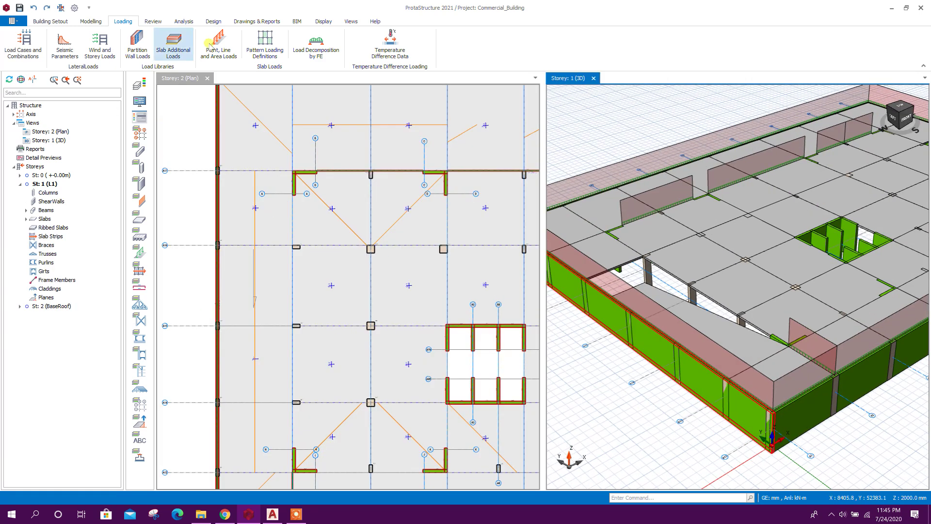
- Start another slab line load of the 200 Brick Wall - Malaysia type for the remaining perimeter walls
click(218, 45)
click(542, 114)
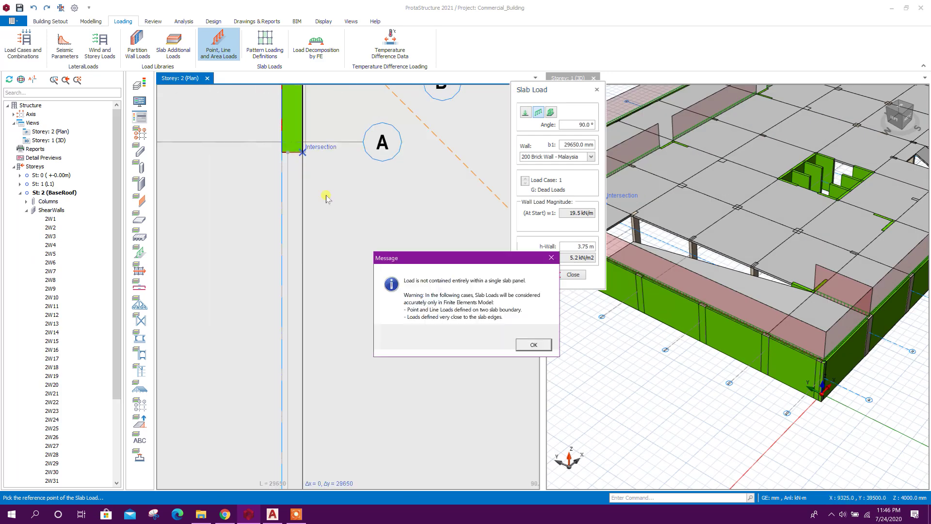
key(Return)
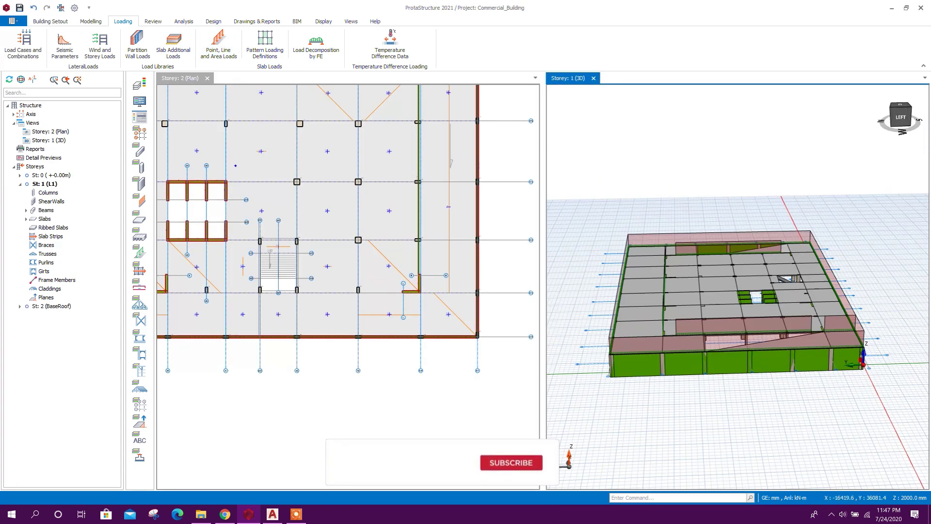
click(591, 156)
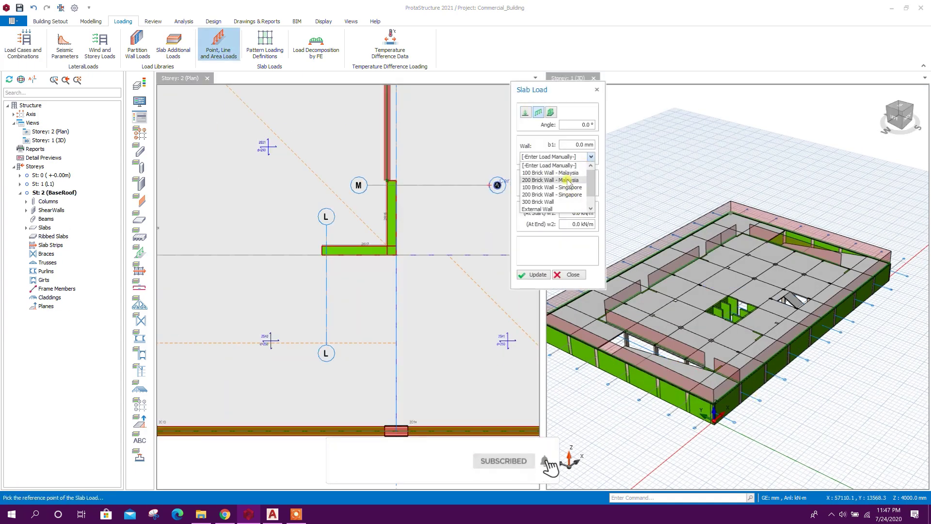
click(567, 180)
scroll(395, 195, up, 2)
scroll(395, 195, down, 2)
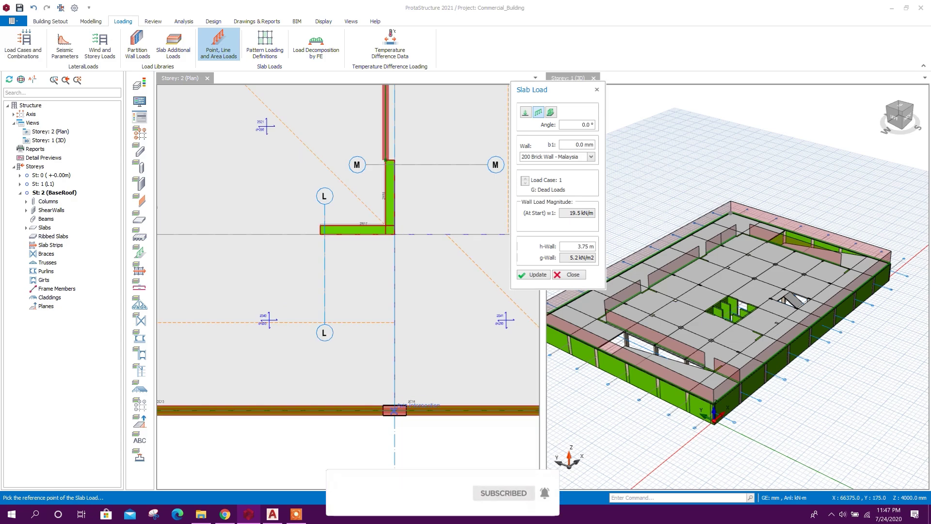
scroll(395, 194, up, 2)
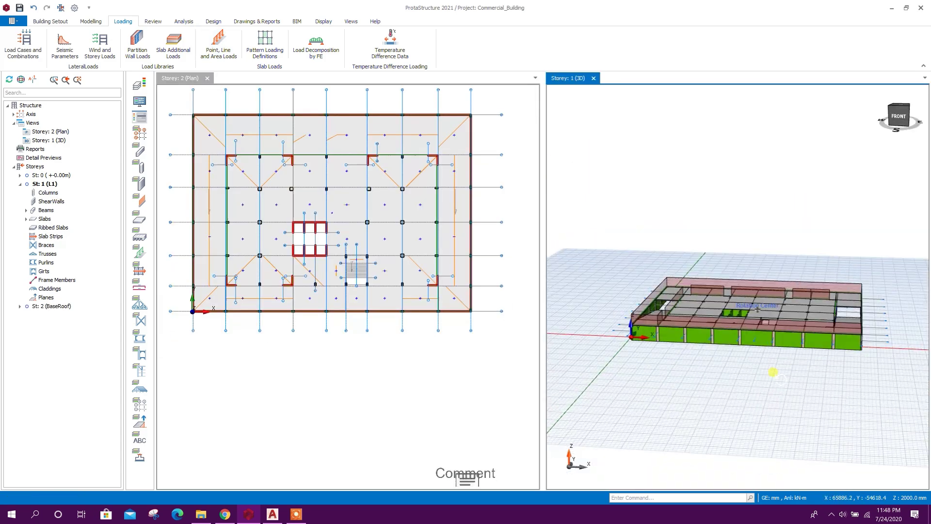
middle_drag(772, 373, 826, 377)
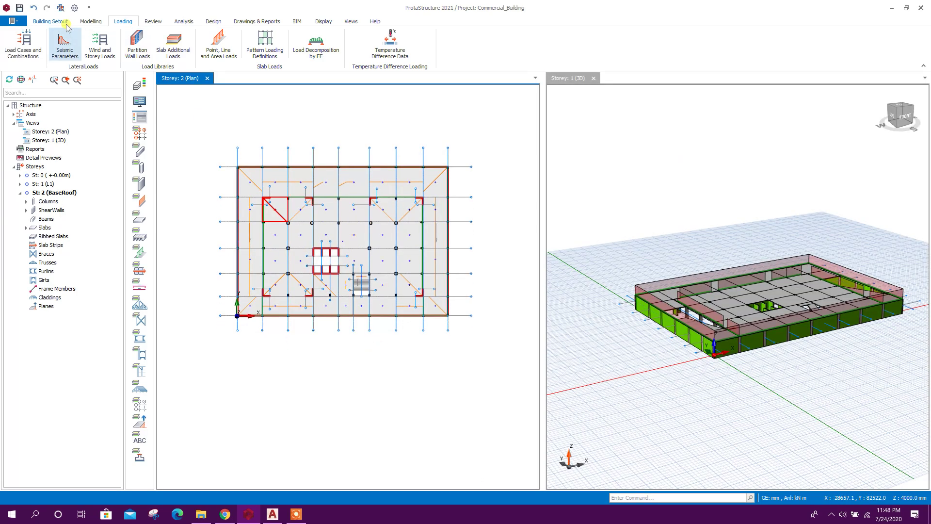
- Insert storeys via Building Setout so the total is 4, accepting the irreversible change warning
click(49, 22)
click(677, 48)
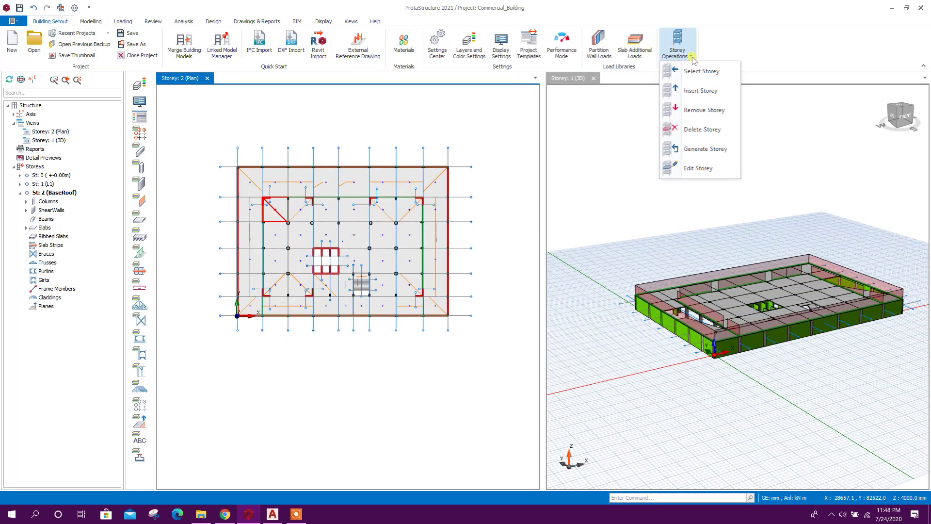
click(714, 100)
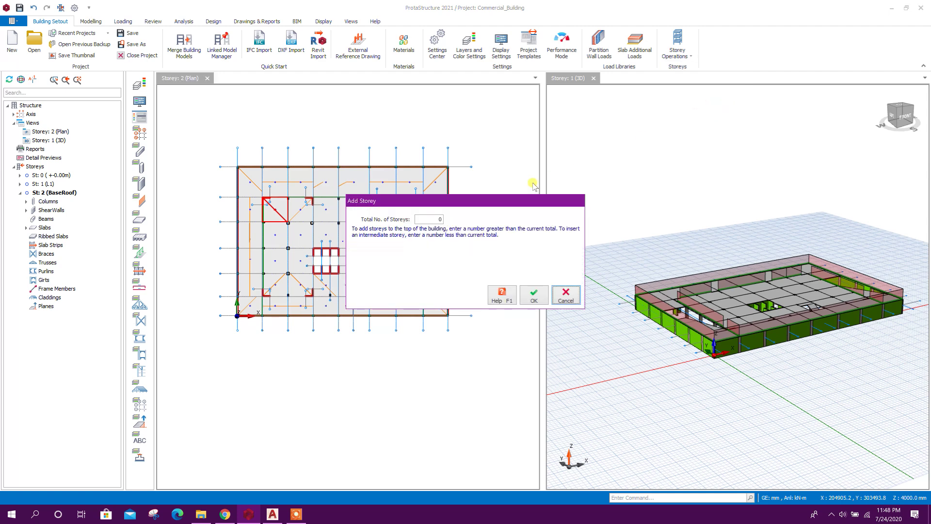
drag(512, 198, 606, 152)
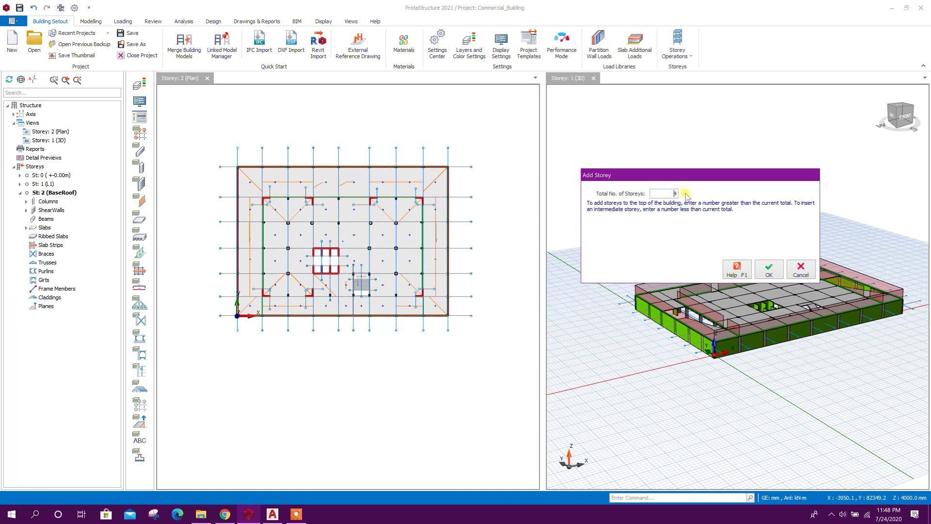
click(764, 266)
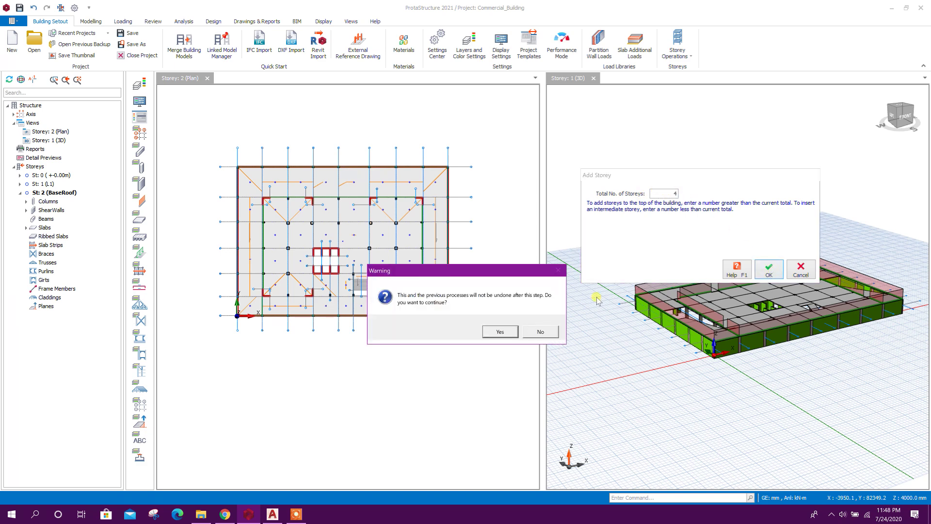
click(502, 332)
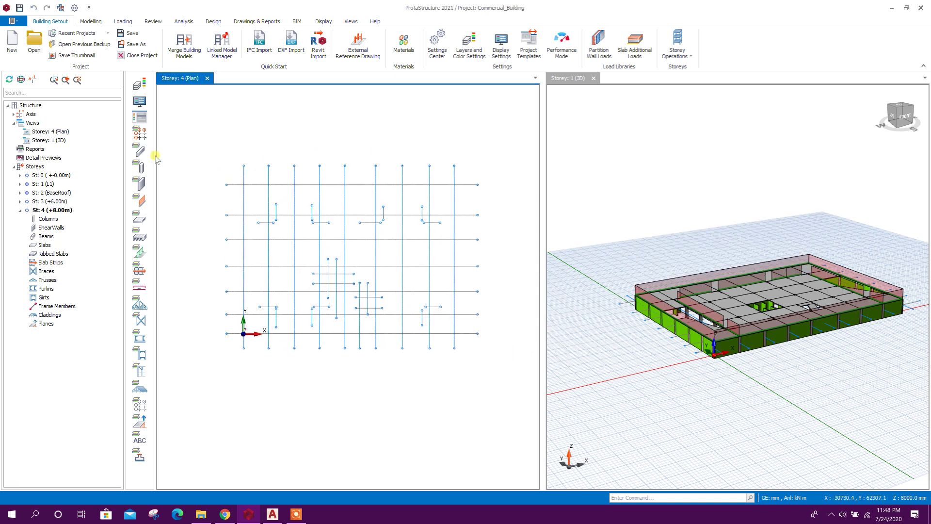
- In Edit Storey, label storeys 3 and 4 as L2 and 1F and apply
click(677, 48)
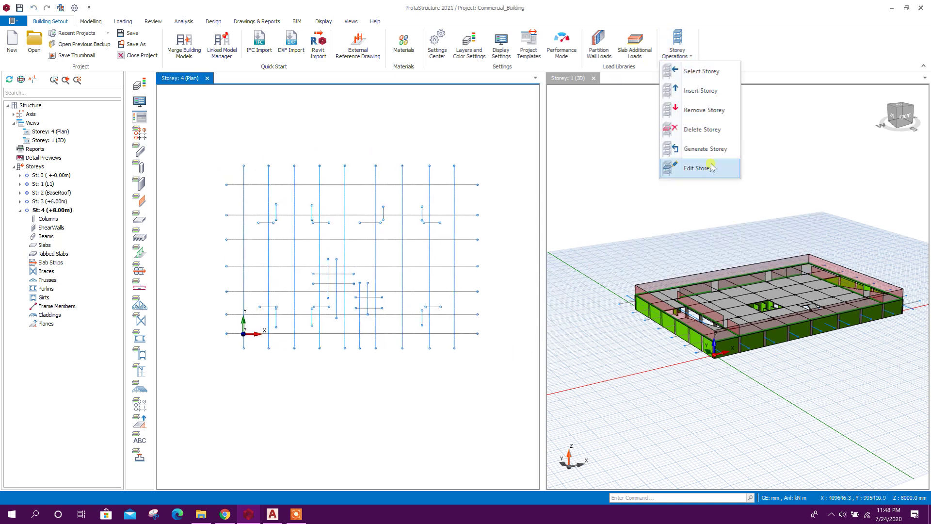
click(691, 167)
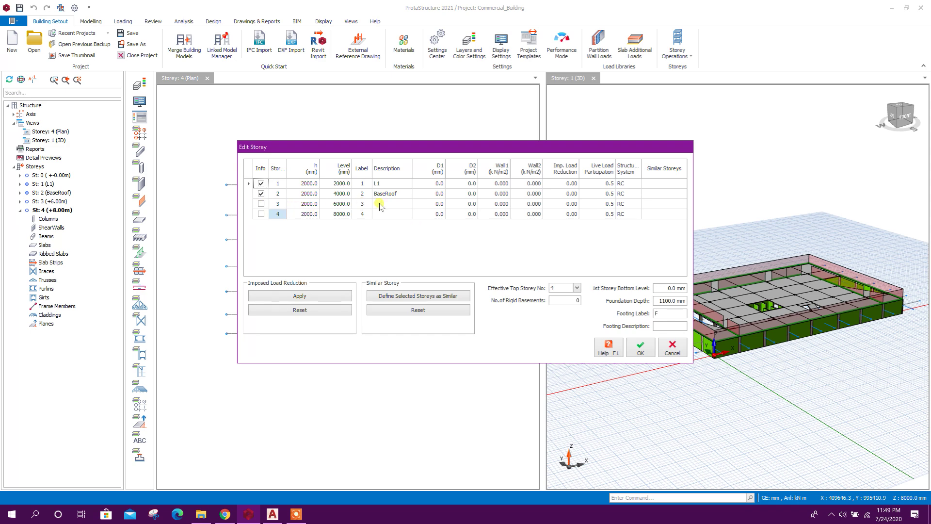
click(393, 205)
text(1F)
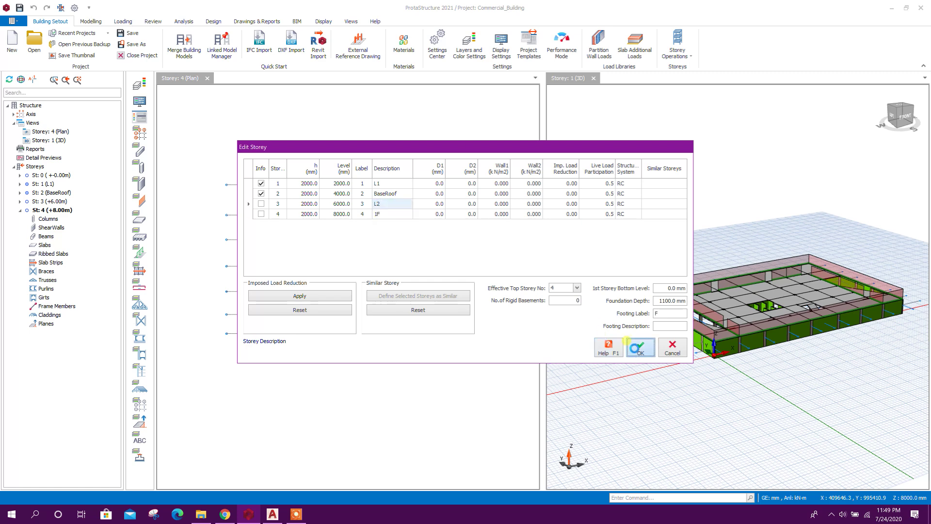
click(639, 349)
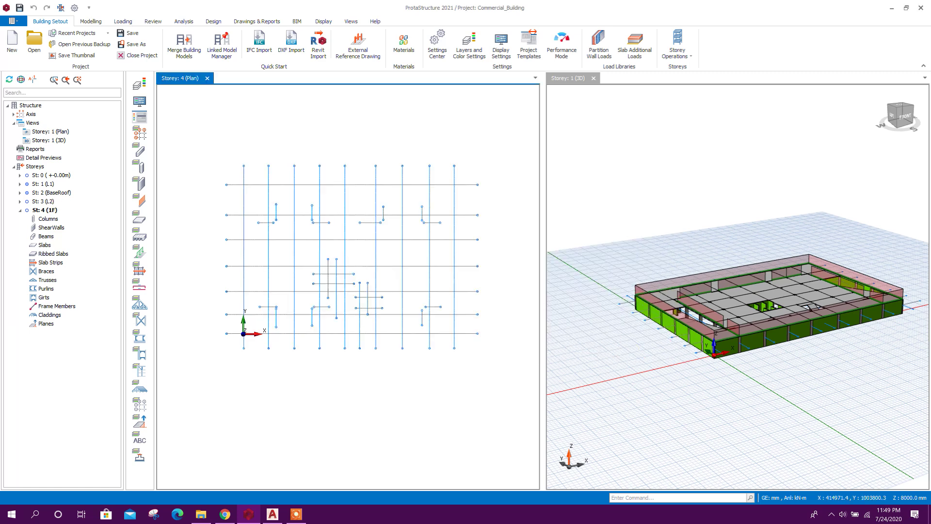
click(677, 48)
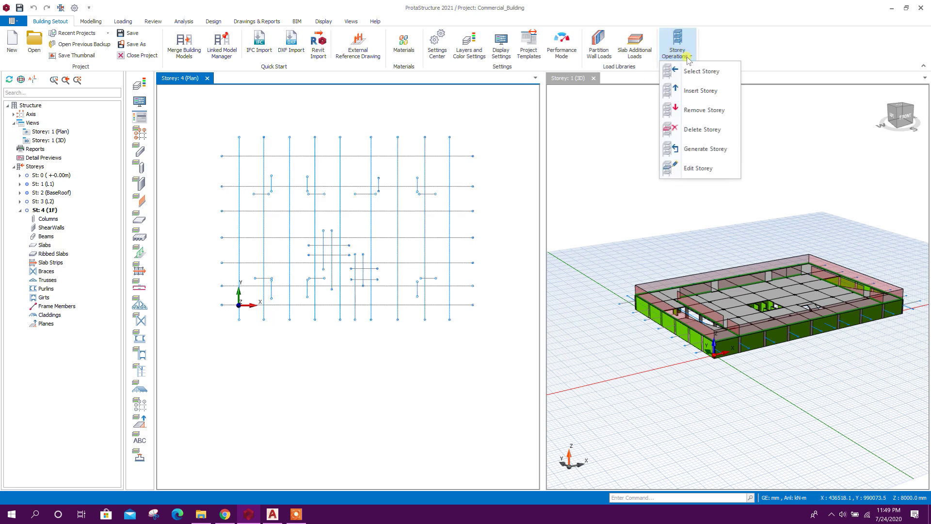
- Generate Storey 4 (1F) from source Storey 2 (BaseRoof), then close the Generate Storey window
click(718, 156)
click(391, 145)
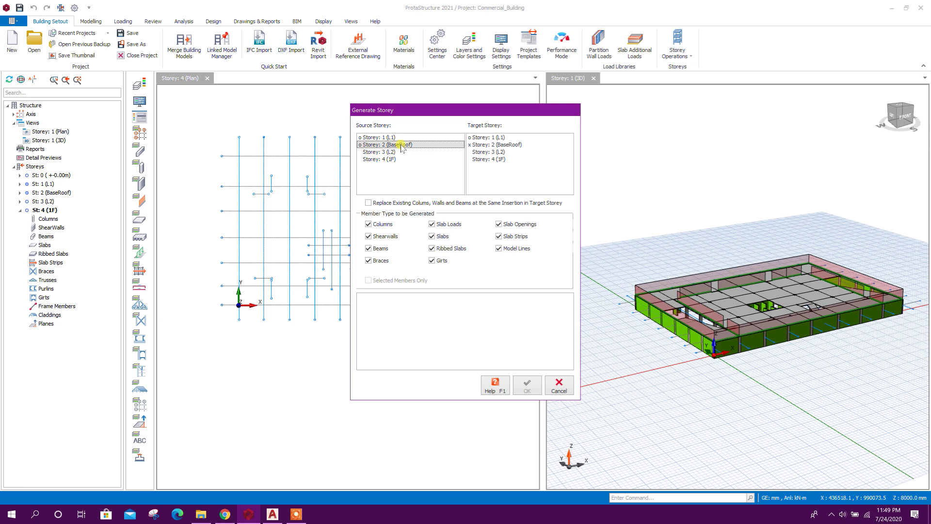
click(492, 160)
click(496, 162)
click(526, 388)
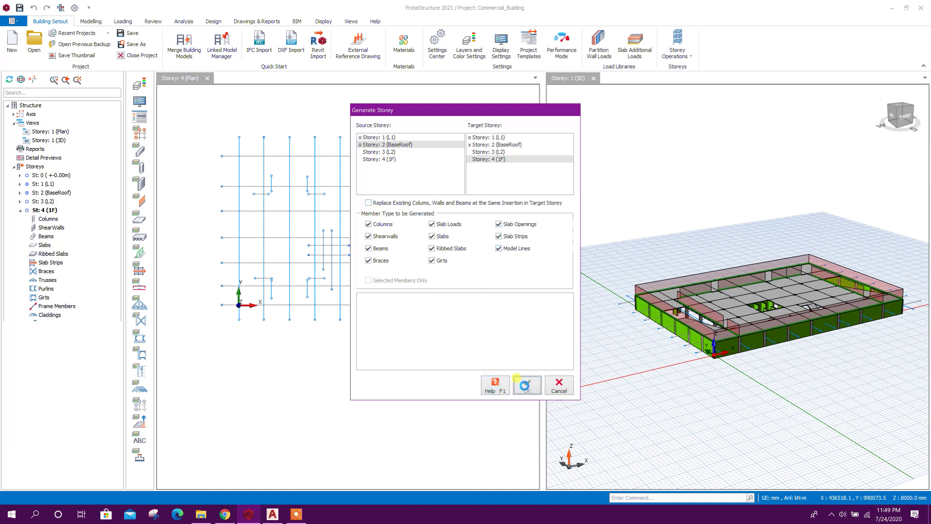
click(558, 387)
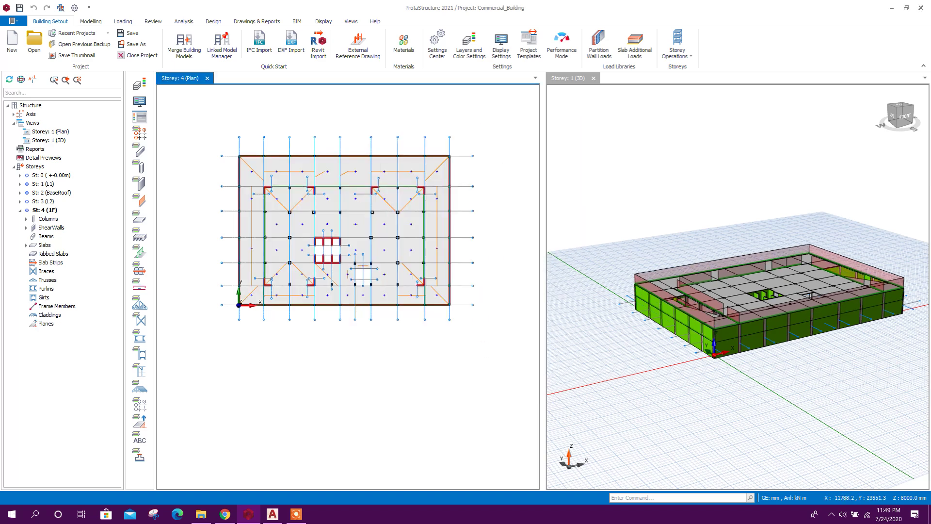
scroll(364, 312, down, 2)
scroll(359, 386, up, 3)
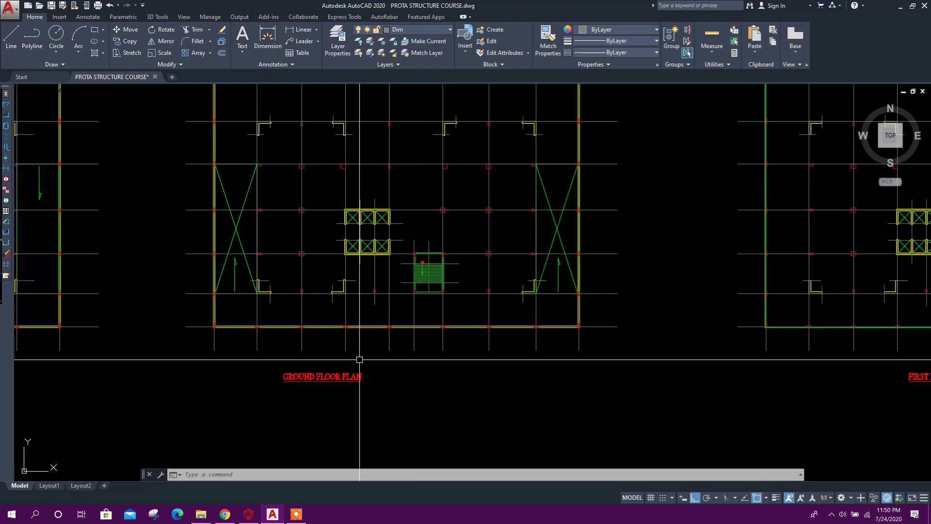
scroll(305, 387, up, 2)
scroll(305, 387, down, 2)
scroll(146, 374, down, 1)
scroll(208, 358, up, 2)
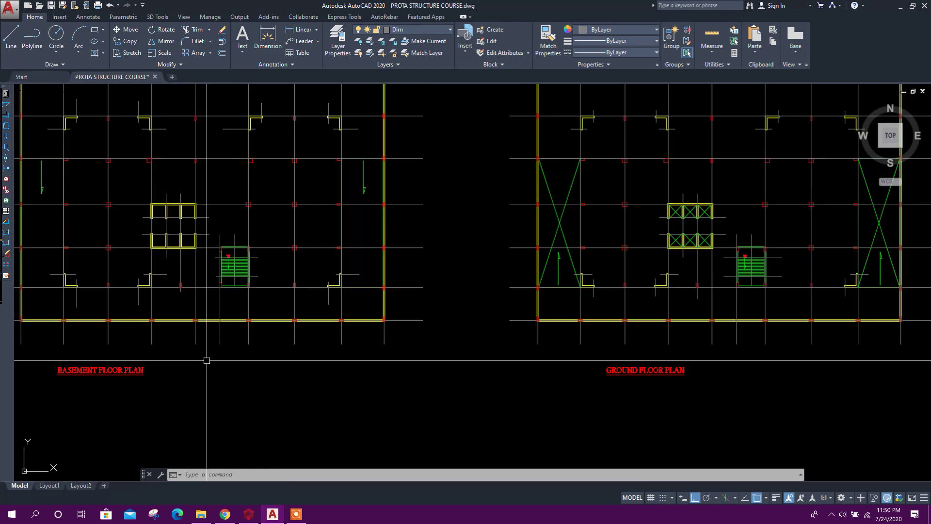
scroll(98, 373, down, 1)
scroll(99, 373, down, 2)
scroll(228, 385, up, 2)
scroll(348, 354, up, 1)
scroll(393, 340, up, 2)
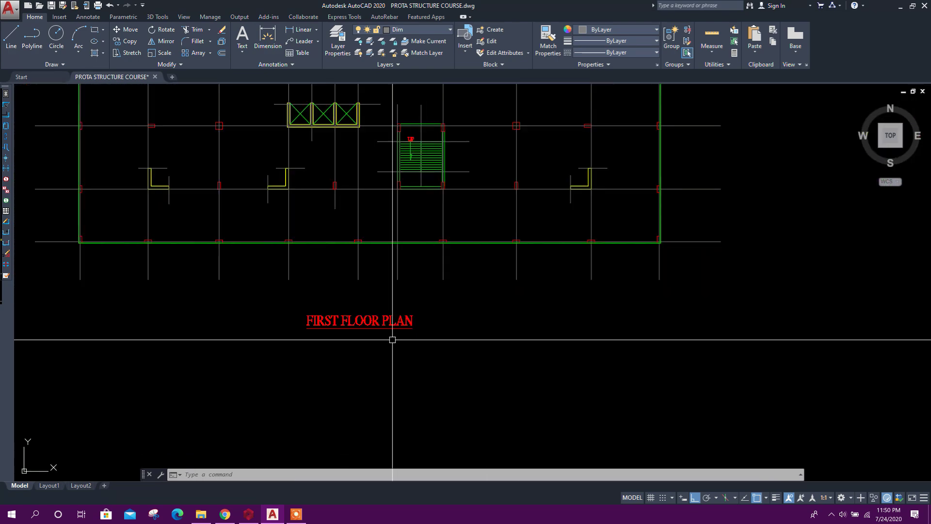
scroll(413, 397, up, 1)
scroll(218, 171, up, 5)
scroll(216, 225, up, 4)
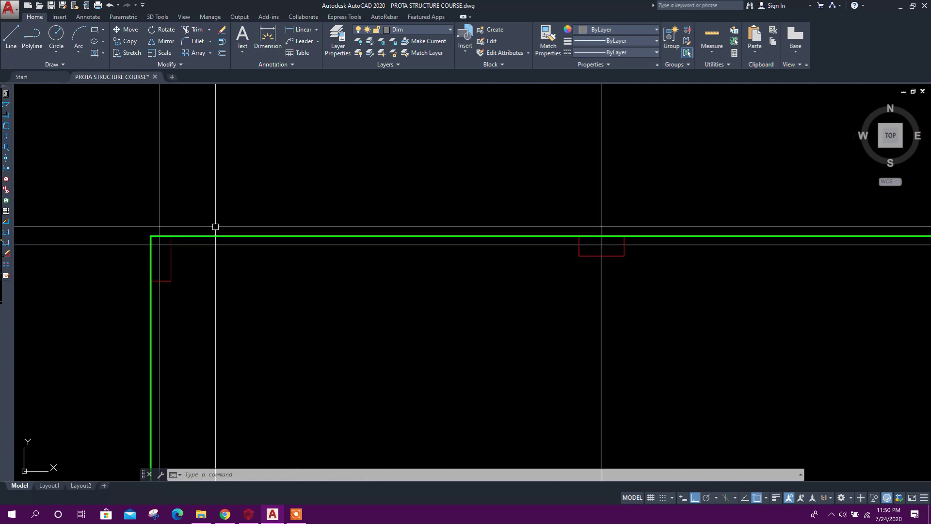
scroll(253, 271, down, 7)
scroll(302, 204, down, 2)
scroll(530, 182, up, 4)
scroll(627, 152, up, 1)
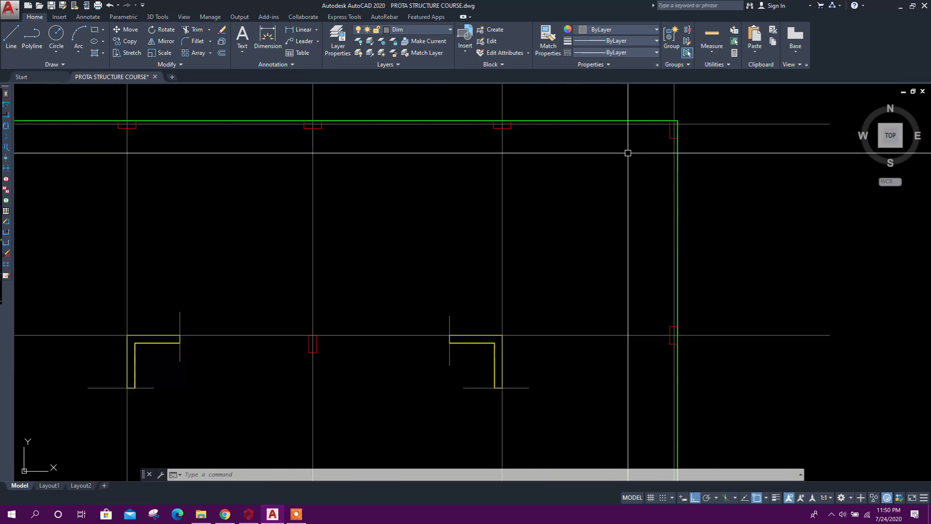
scroll(625, 162, down, 1)
scroll(400, 160, up, 3)
scroll(405, 186, down, 6)
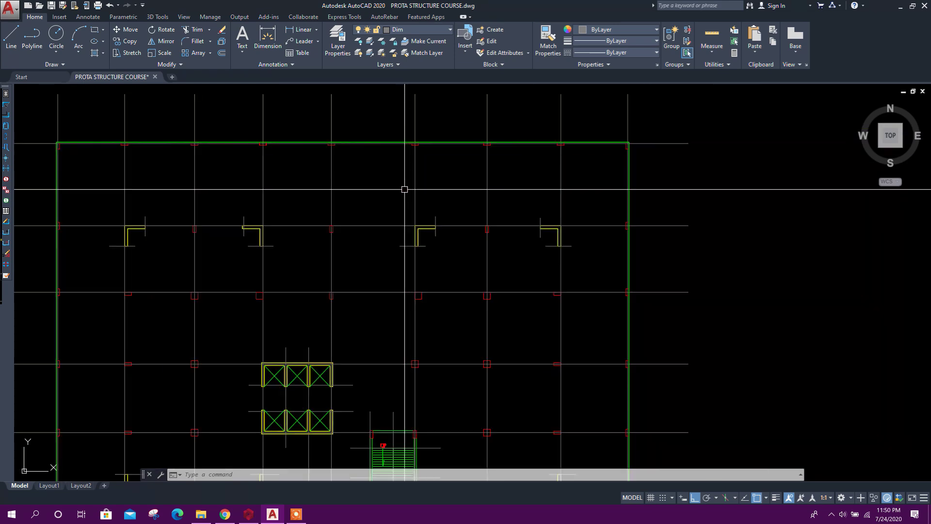
scroll(419, 233, down, 4)
scroll(497, 318, up, 4)
scroll(468, 326, down, 2)
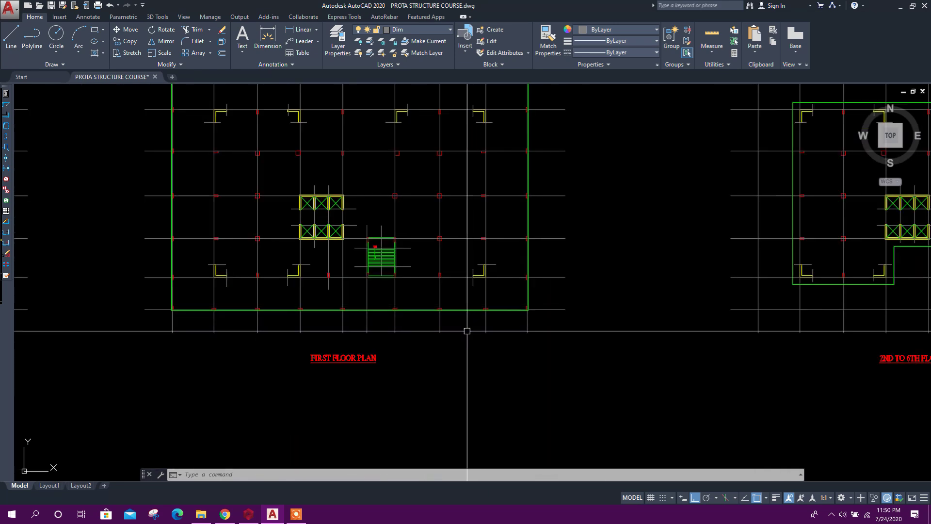
- Bring the ProtaStructure model back to the front from the taskbar
click(248, 515)
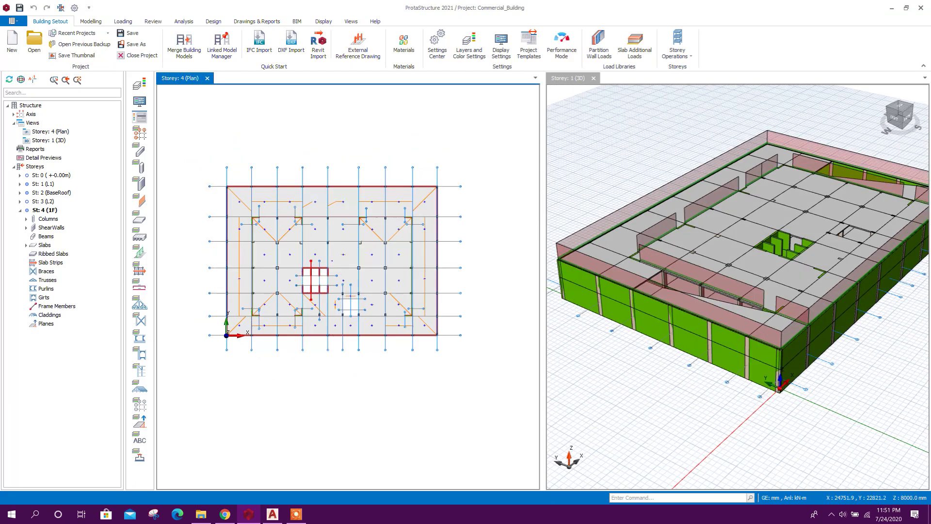
scroll(277, 203, up, 1)
- Window-select the members along the 1F plan's top, bottom and left edges and start deleting them
mouse_move(205, 170)
mouse_down()
mouse_move(504, 195)
mouse_move(513, 416)
mouse_up()
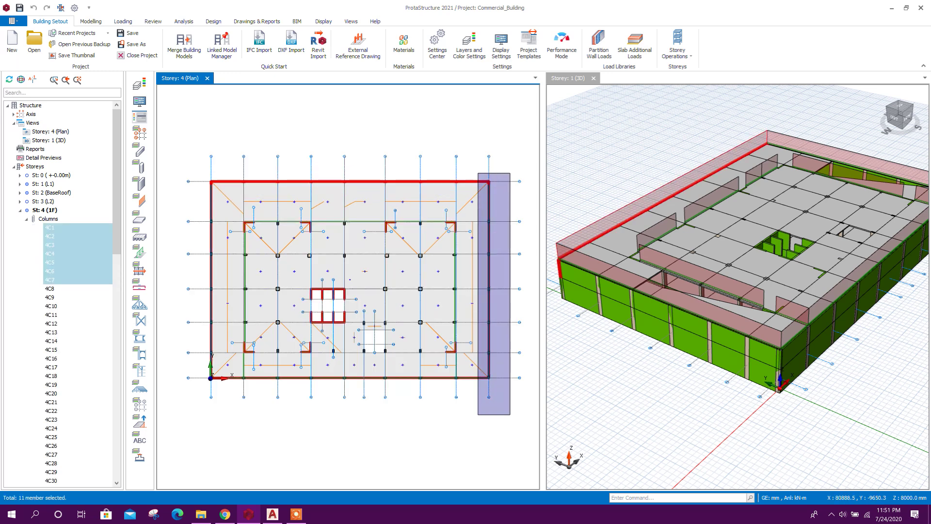
drag(191, 367, 508, 383)
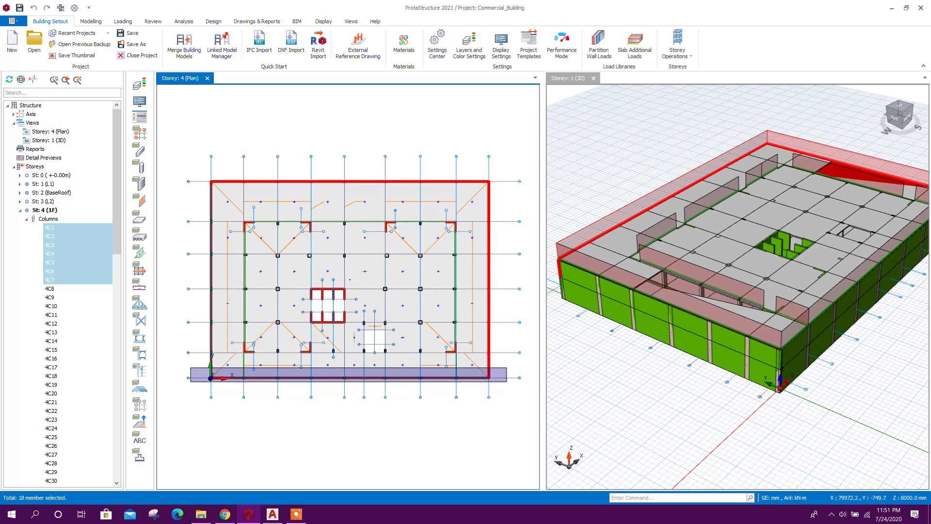
drag(200, 170, 232, 397)
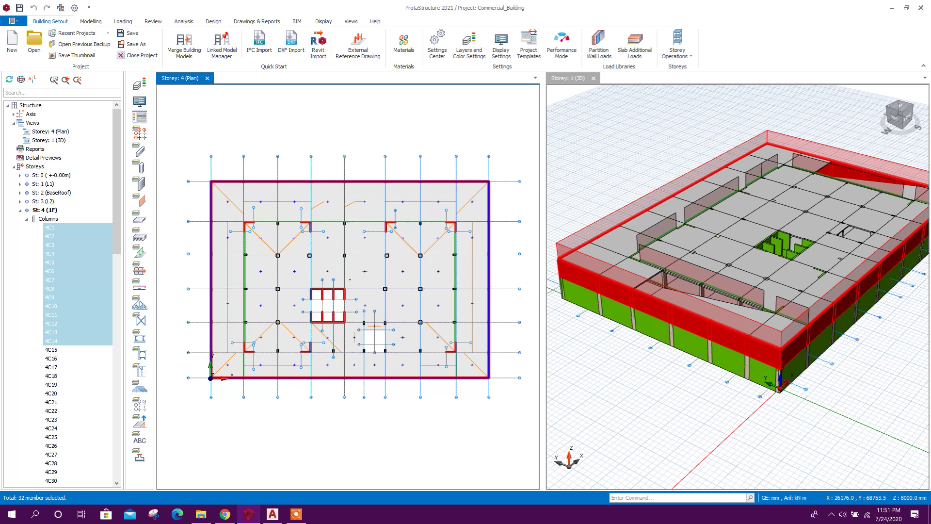
key(f)
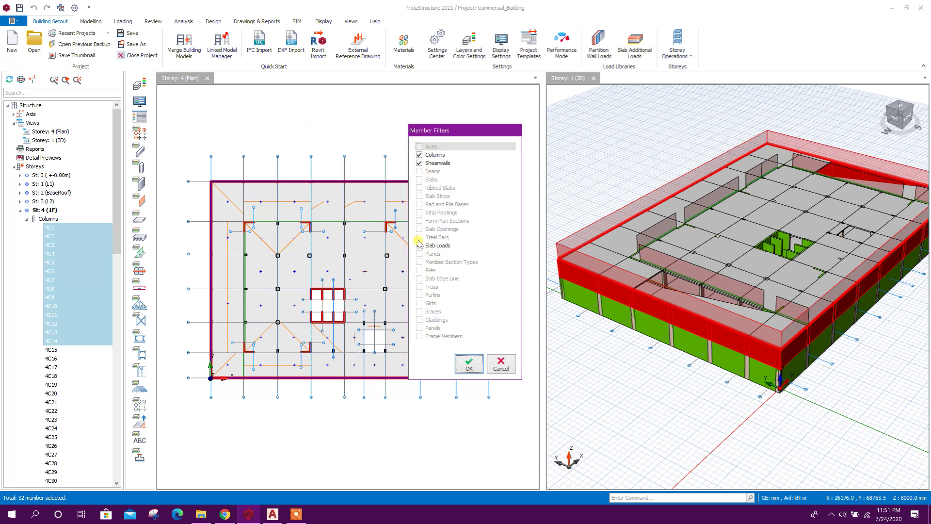
- In Member Filters include Slab Loads, exclude Columns, and confirm deleting the walls and loads
click(419, 246)
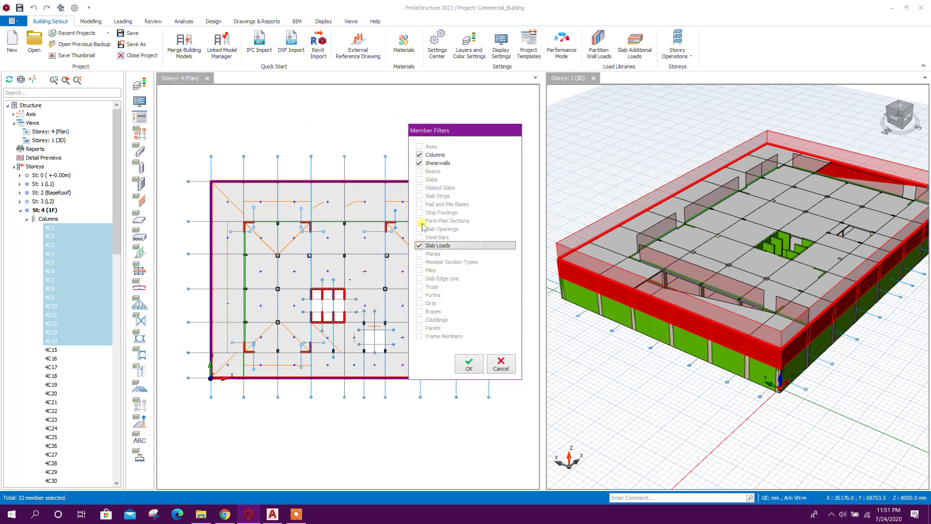
click(421, 156)
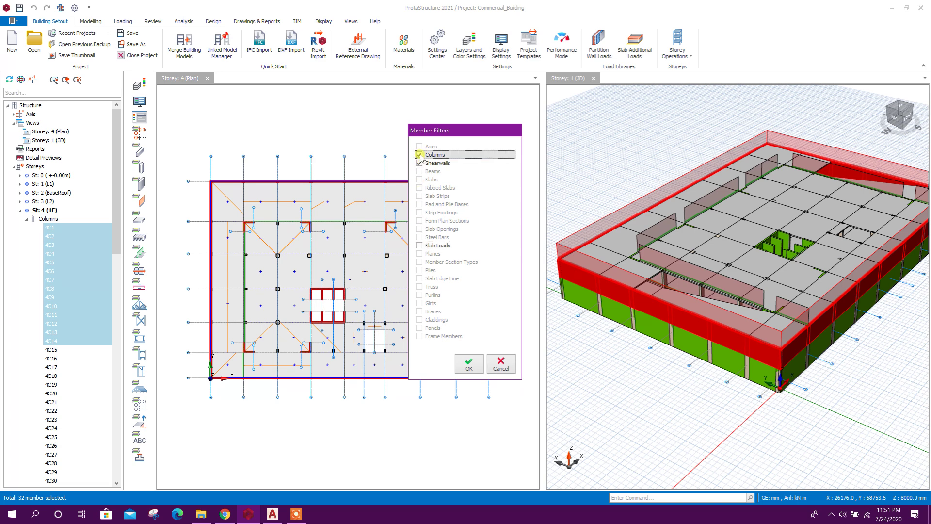
click(470, 366)
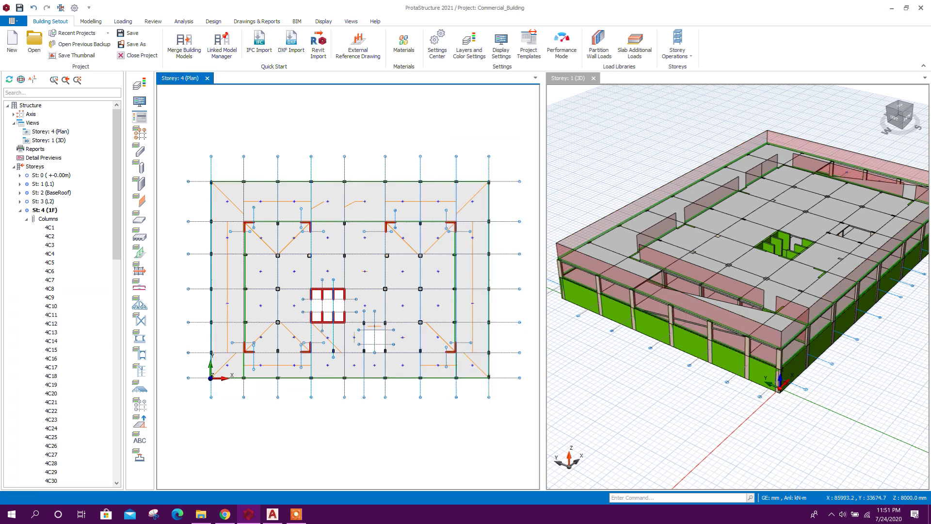
scroll(684, 320, down, 1)
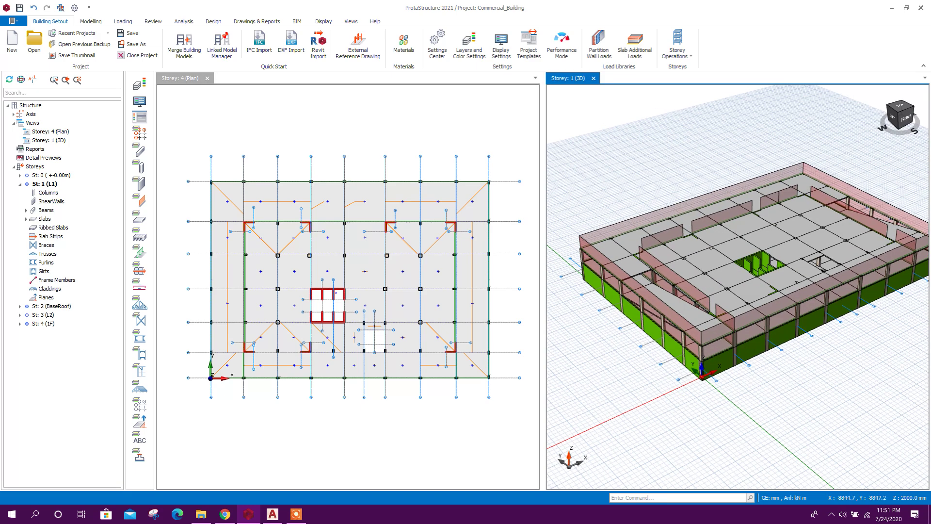
scroll(684, 320, down, 1)
scroll(684, 320, down, 1)
scroll(684, 320, down, 1)
scroll(682, 320, up, 2)
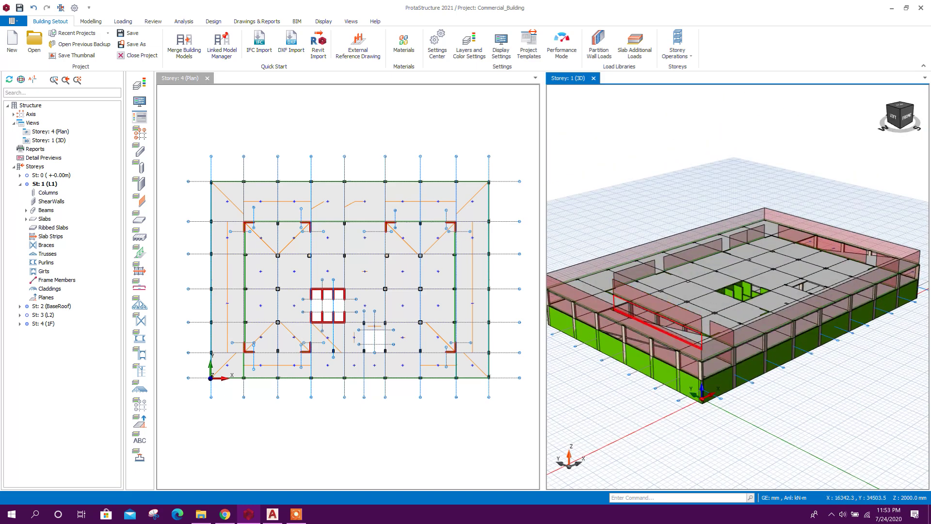
- Compare with the AutoCAD floor plan drawing, then return to the structural model
click(272, 515)
scroll(380, 326, down, 3)
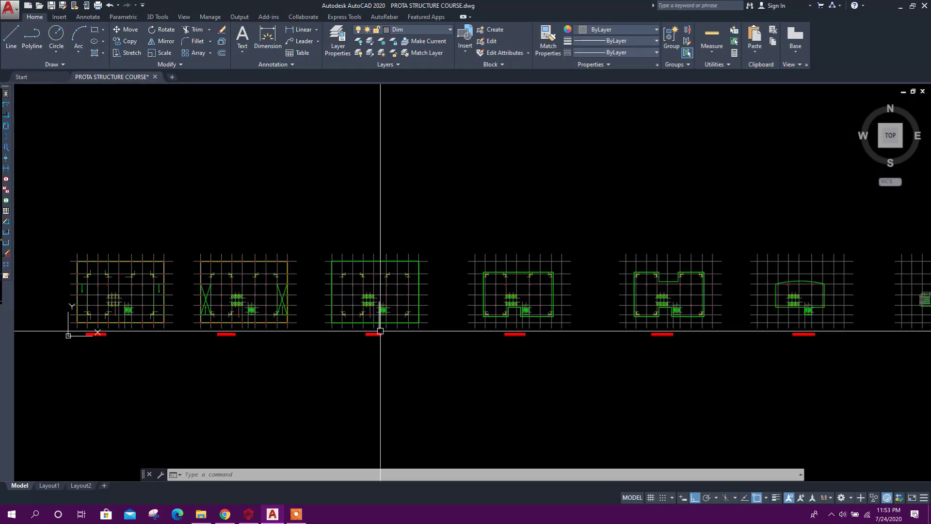
scroll(389, 318, up, 2)
scroll(320, 271, down, 1)
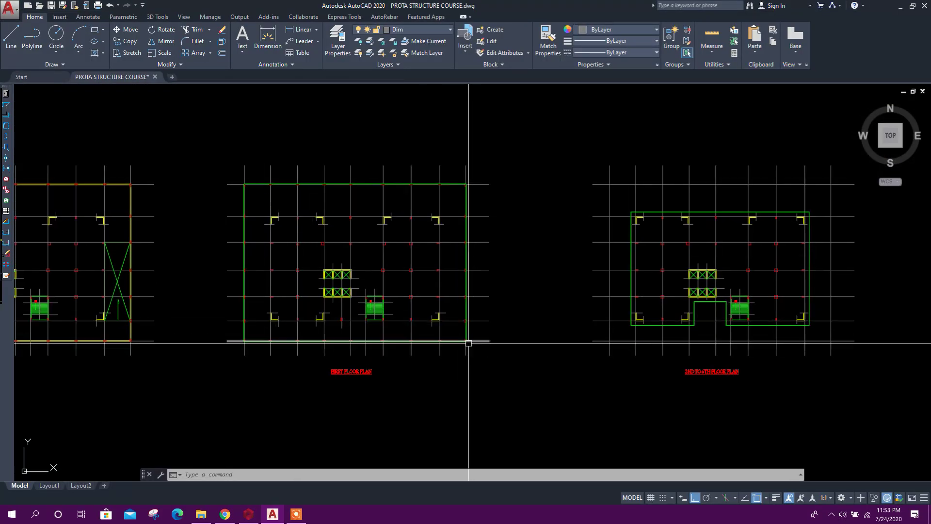
scroll(470, 219, up, 3)
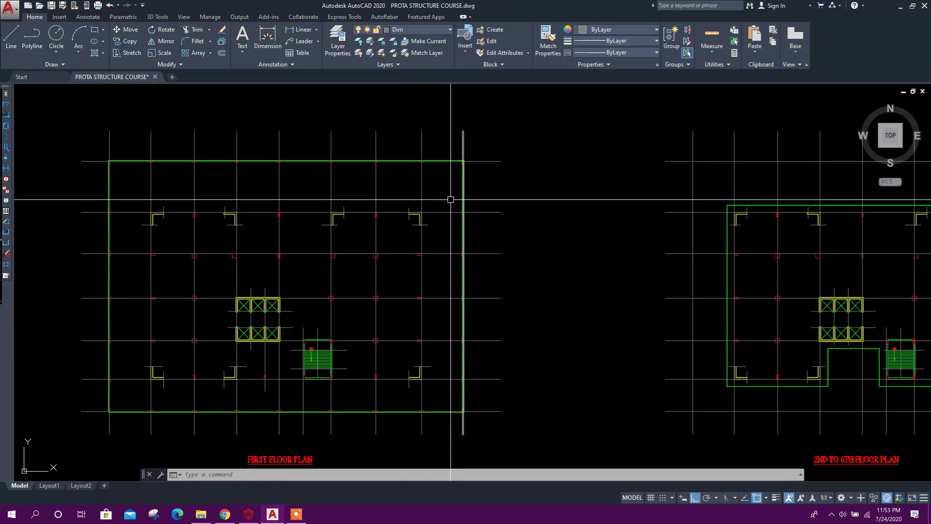
scroll(455, 162, down, 3)
key(Escape)
key(Escape)
click(249, 515)
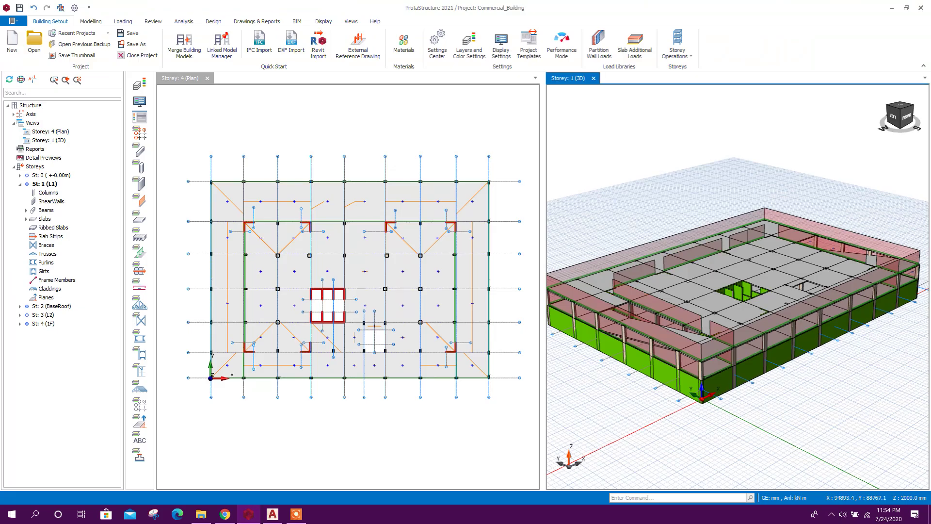
- Select the back and left outer-edge brick wall line loads in 3D and delete them, keeping Slab Loads filtered
click(649, 347)
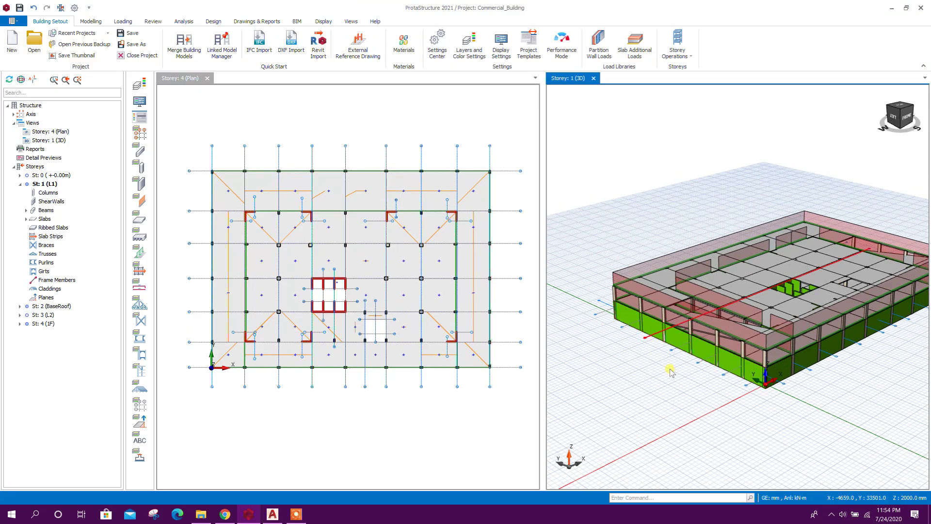
click(694, 246)
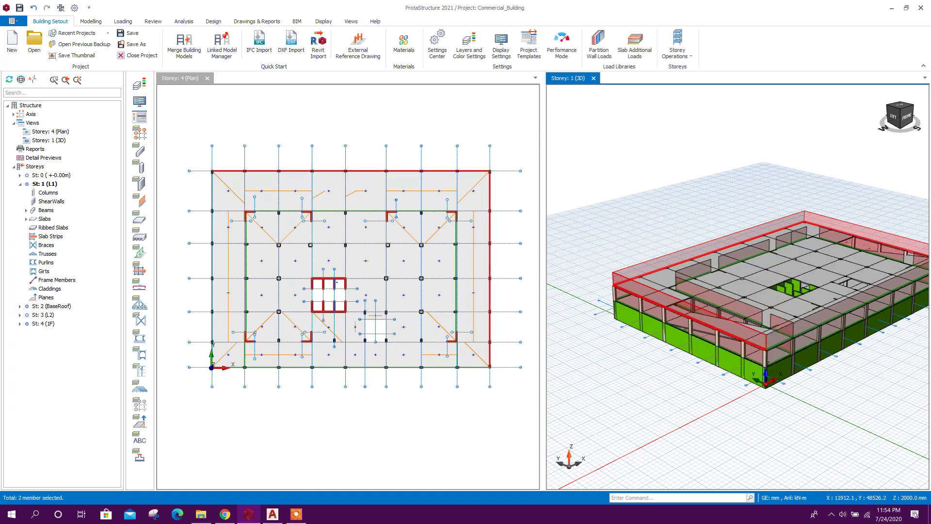
click(749, 336)
middle_drag(749, 336, 659, 342)
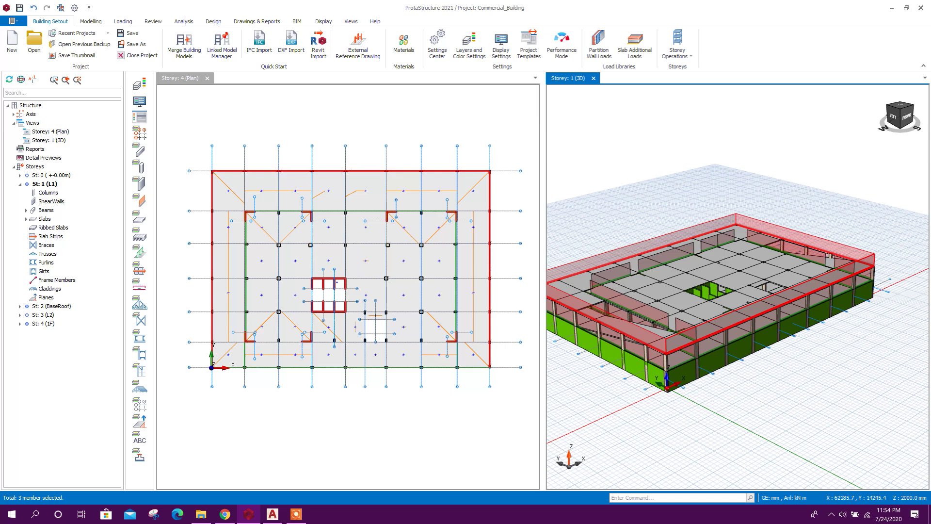
key(Delete)
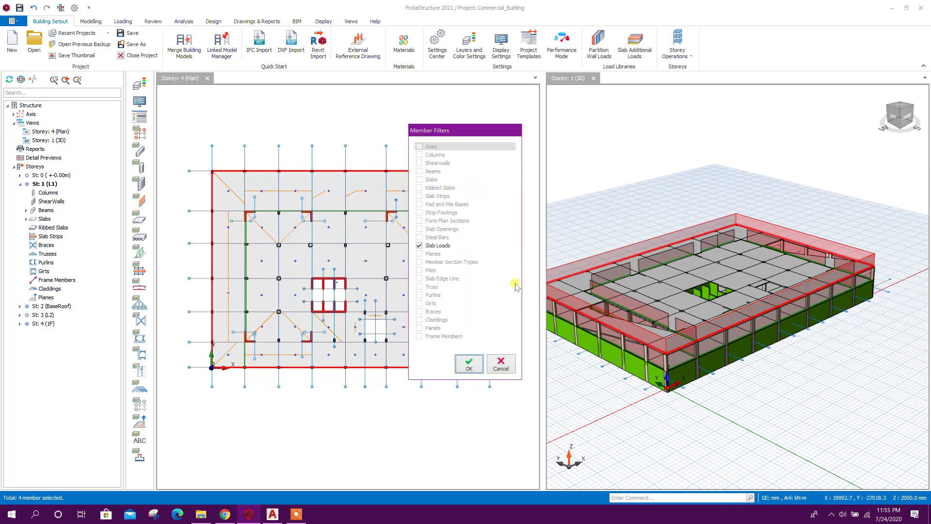
click(470, 364)
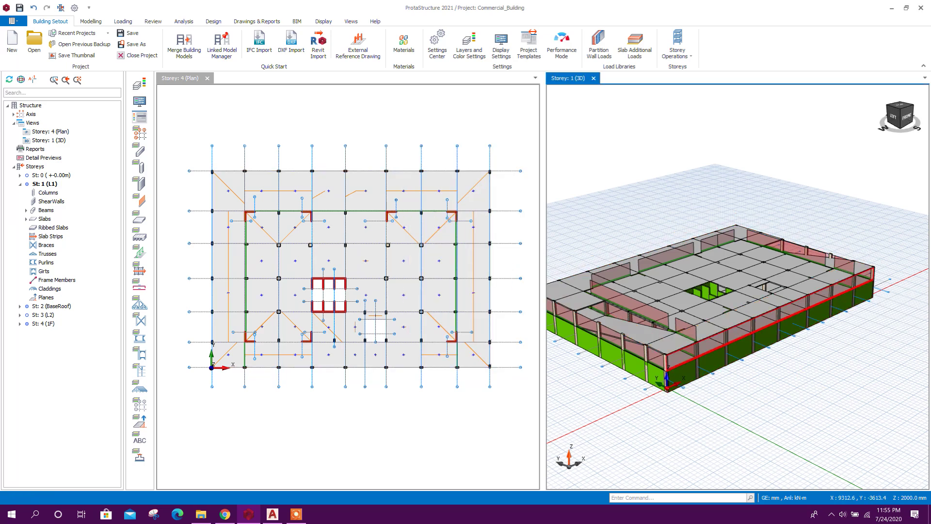
mouse_move(681, 364)
middle_down()
mouse_move(758, 359)
mouse_move(732, 415)
middle_up()
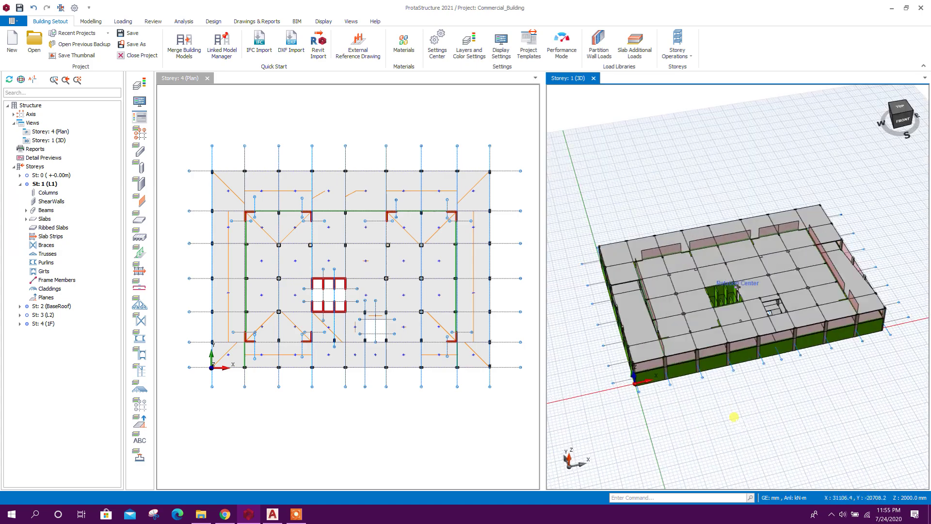
- Compare the FIRST FLOOR PLAN and 2ND TO 6TH FLOOR PLAN outlines in AutoCAD, then return to ProtaStructure
click(272, 515)
scroll(349, 268, down, 3)
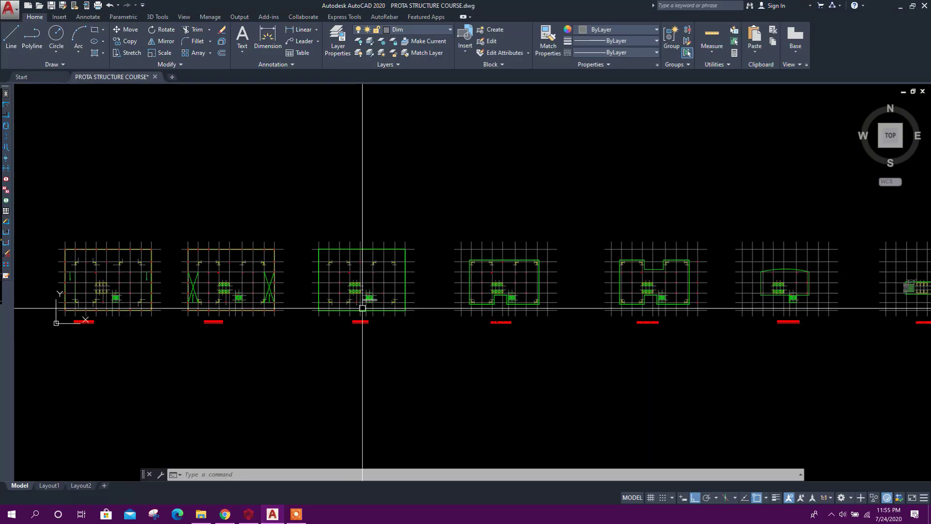
scroll(350, 268, up, 2)
scroll(350, 269, up, 2)
scroll(349, 268, up, 2)
scroll(476, 249, down, 4)
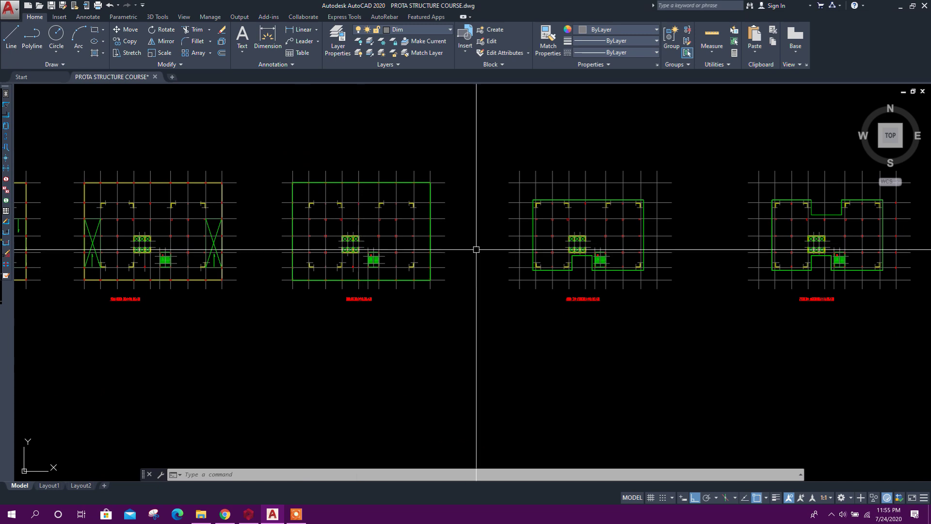
scroll(524, 208, up, 3)
scroll(575, 228, down, 2)
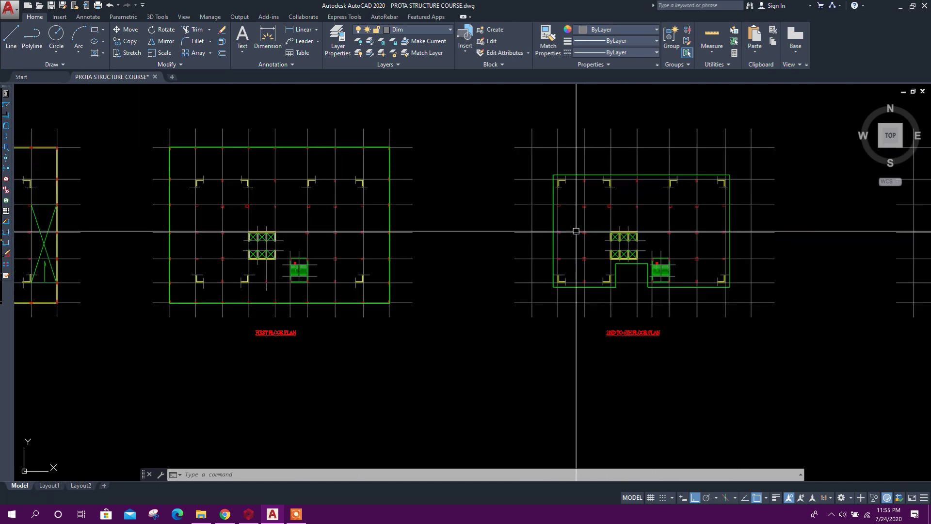
scroll(567, 270, up, 1)
scroll(489, 191, up, 3)
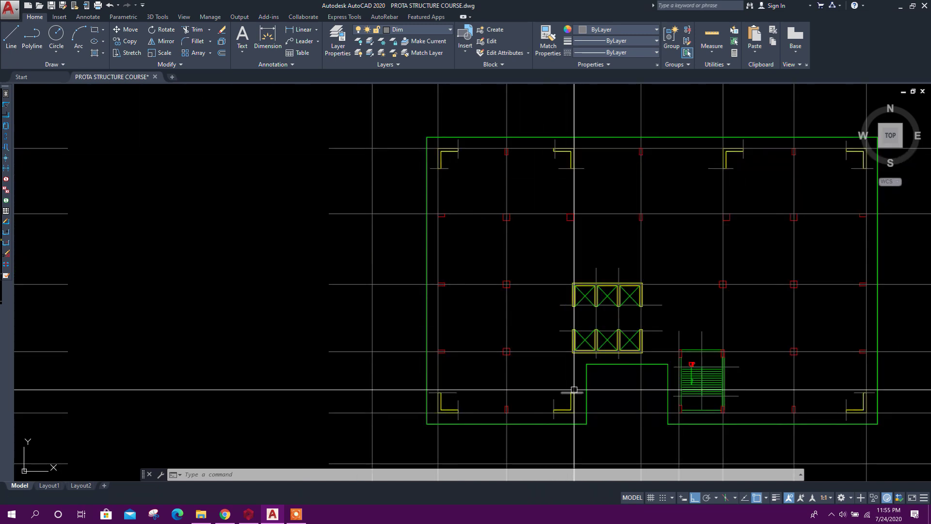
middle_drag(571, 389, 485, 322)
scroll(558, 294, down, 1)
scroll(598, 359, up, 1)
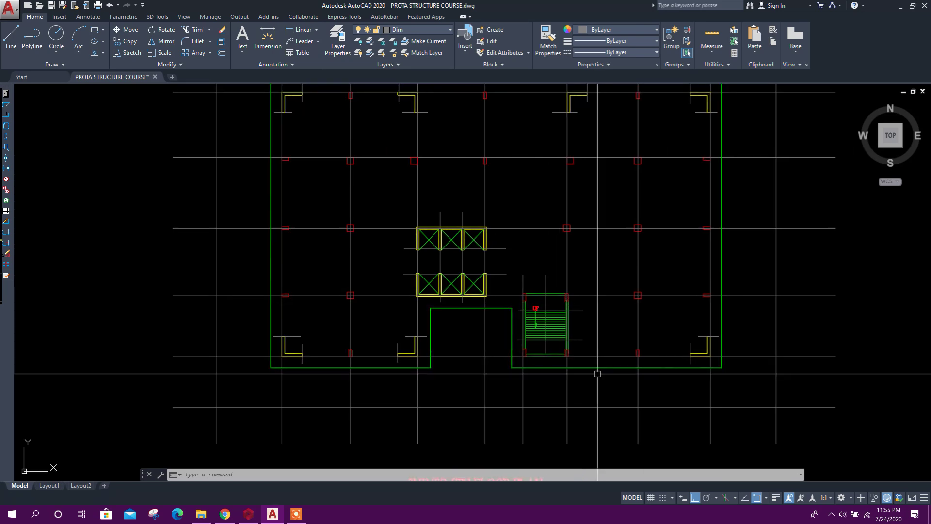
scroll(598, 374, down, 2)
scroll(405, 449, down, 2)
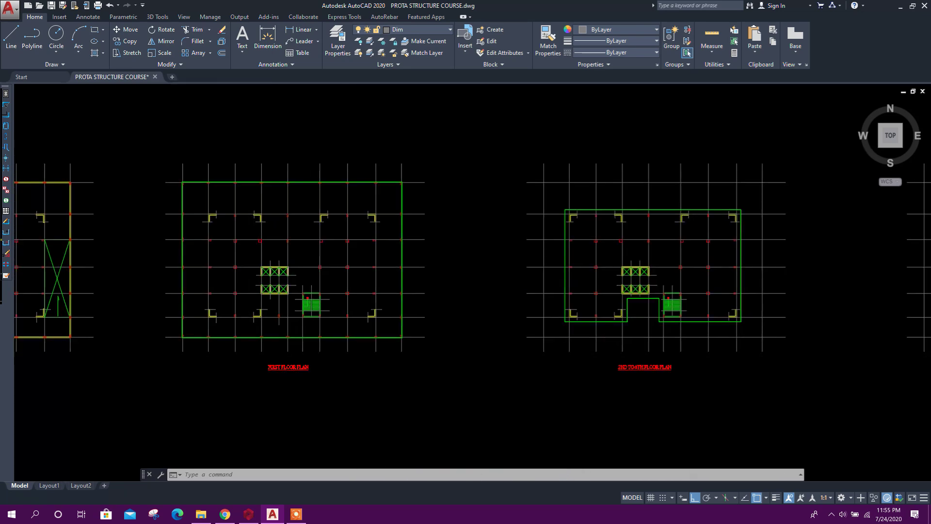
scroll(358, 354, up, 3)
scroll(337, 391, down, 1)
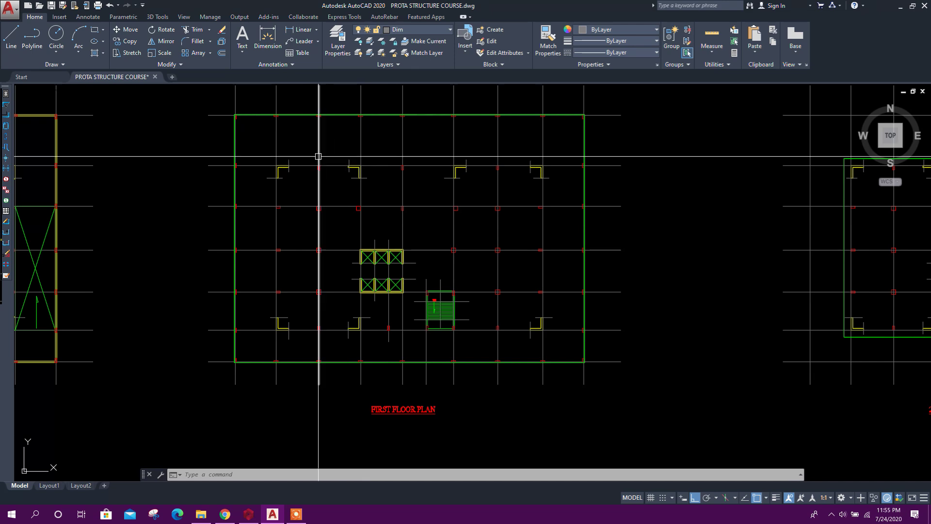
middle_drag(560, 313, 485, 318)
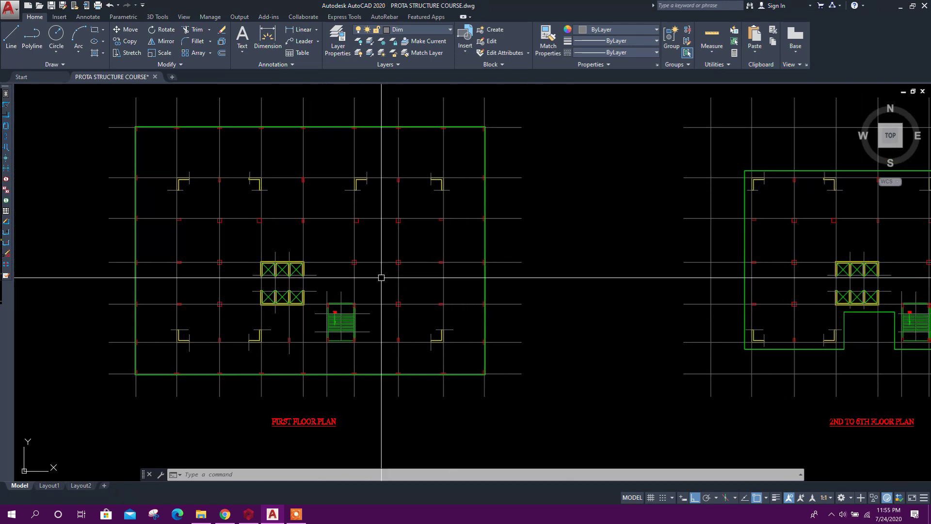
middle_drag(380, 275, 235, 283)
mouse_move(618, 191)
middle_down()
mouse_move(510, 208)
mouse_move(500, 192)
middle_up()
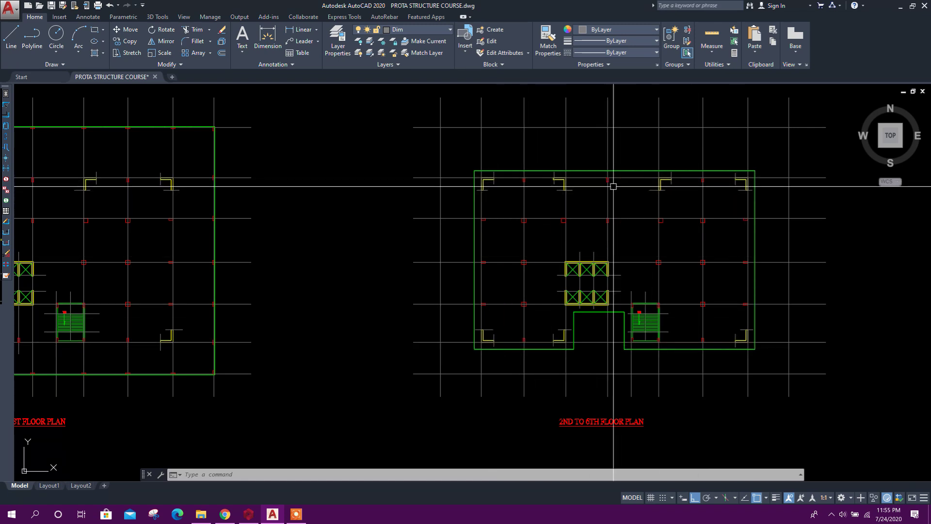
click(250, 514)
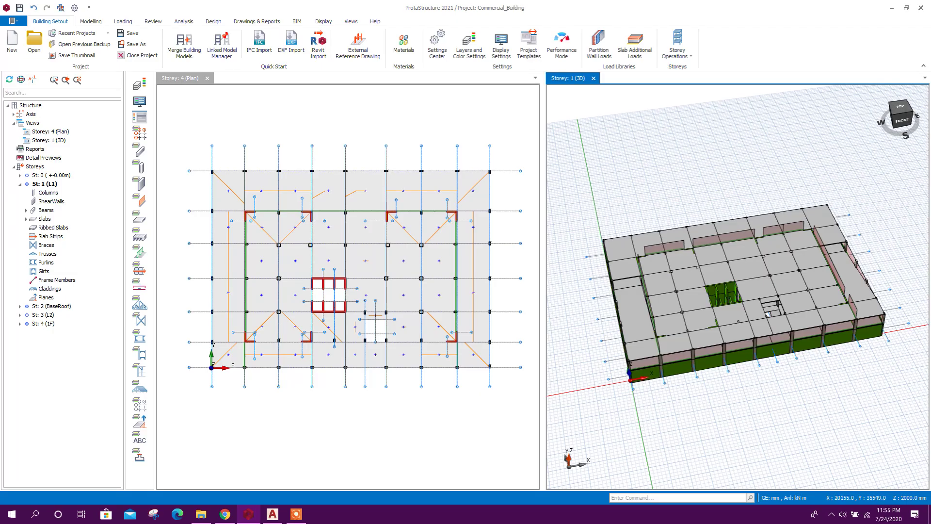
scroll(769, 315, up, 3)
- Orbit the building in 3D for a closer look and switch to the Loading ribbon
middle_drag(727, 291, 655, 371)
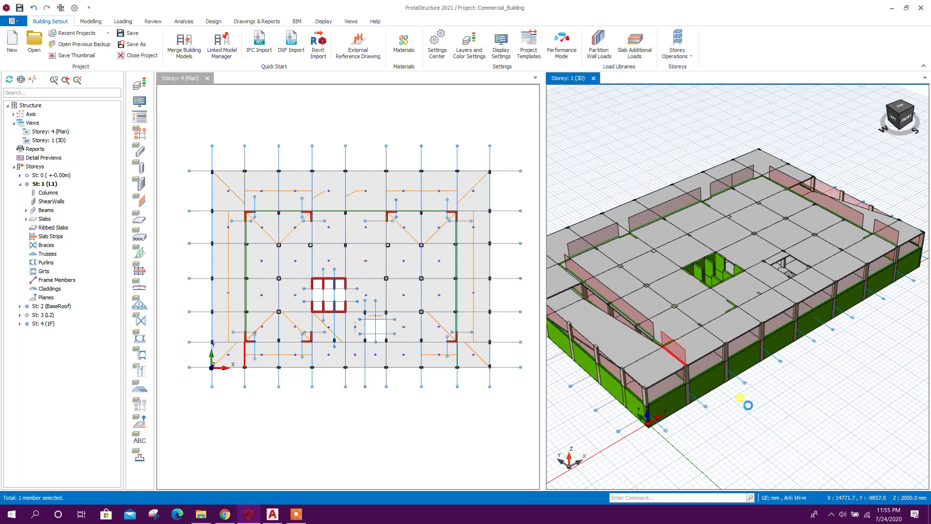
middle_drag(873, 251, 822, 280)
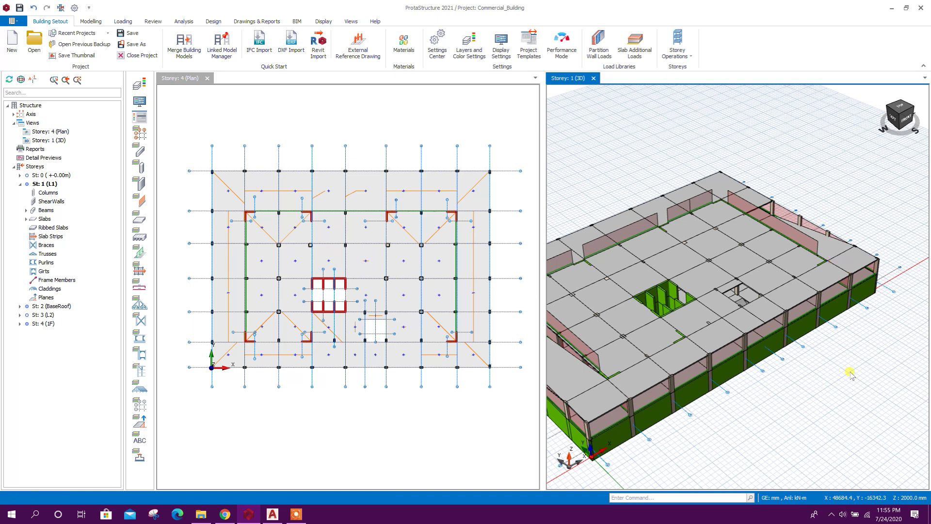
middle_drag(827, 346, 800, 328)
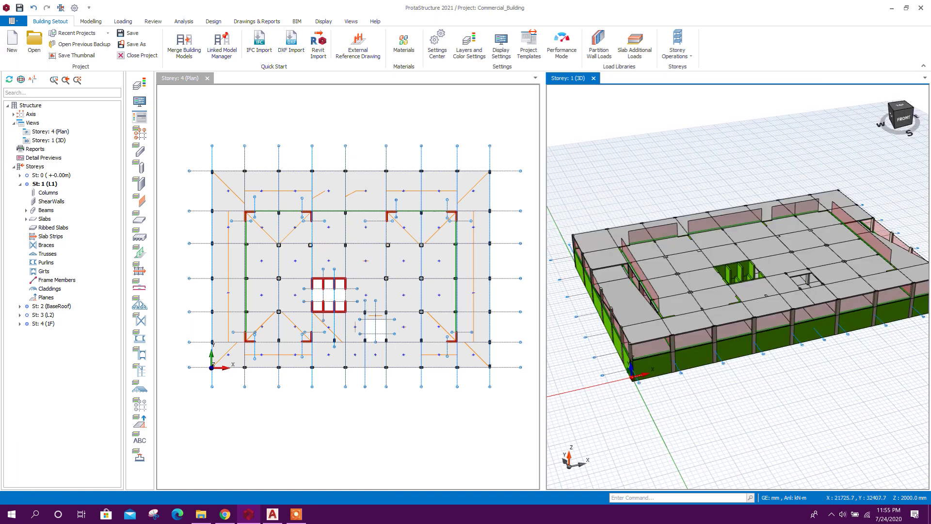
scroll(283, 260, up, 1)
scroll(283, 260, up, 1)
scroll(282, 259, up, 1)
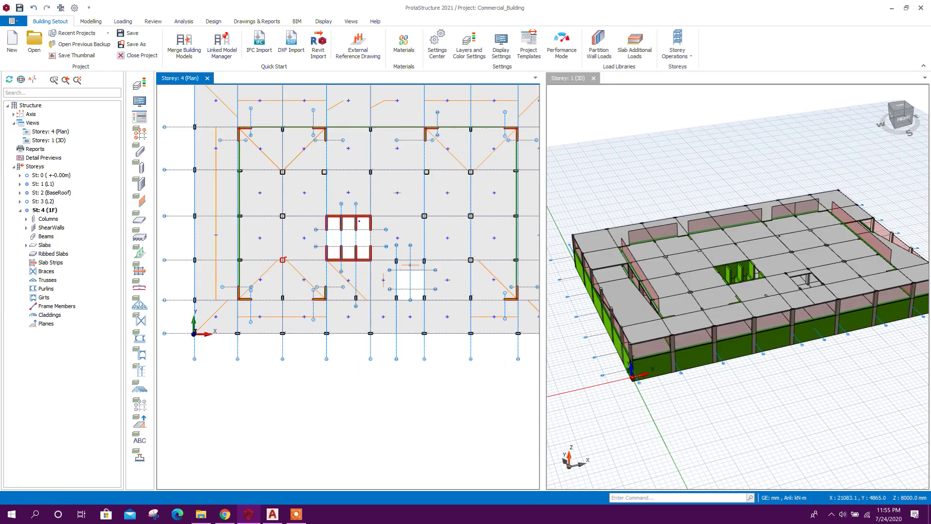
click(122, 22)
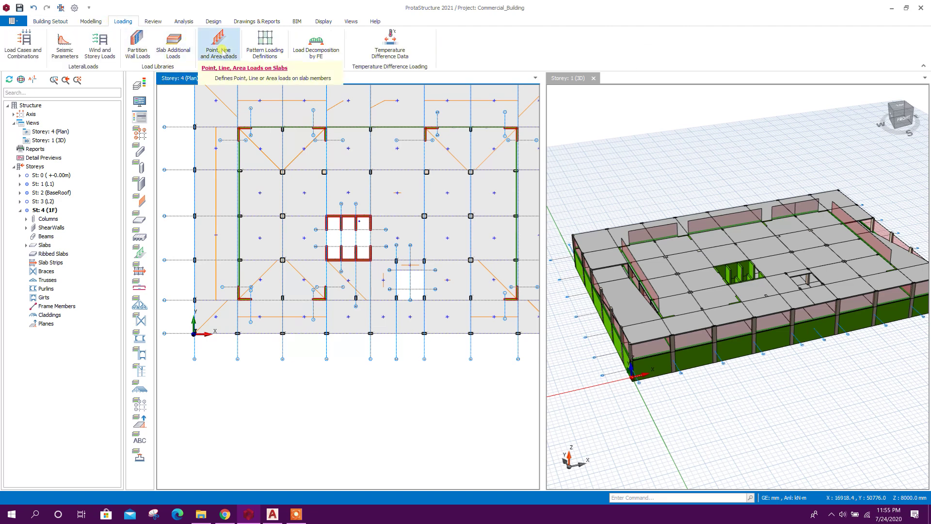
- Set up a slab line load using 200 Brick Wall - Malaysia at 3.75 m height (19.5 kN/m)
click(218, 48)
click(538, 112)
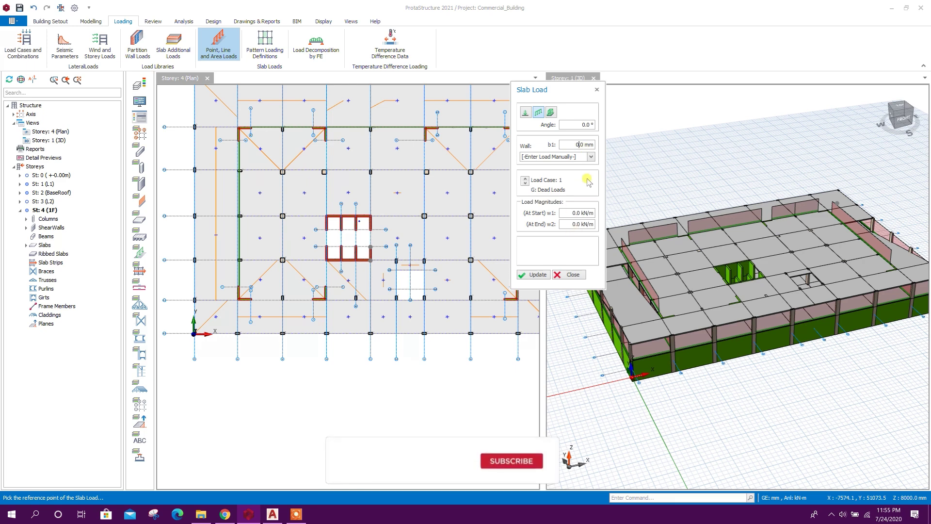
click(586, 158)
click(564, 186)
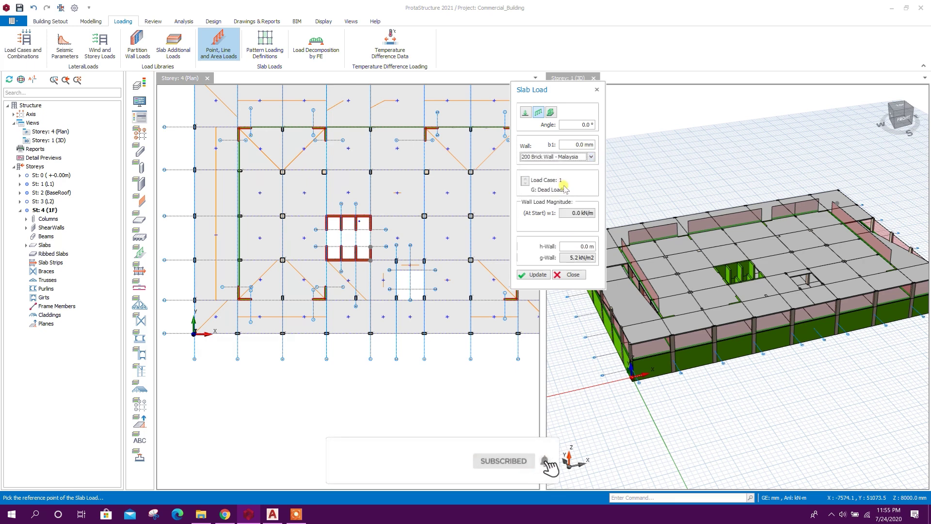
click(570, 246)
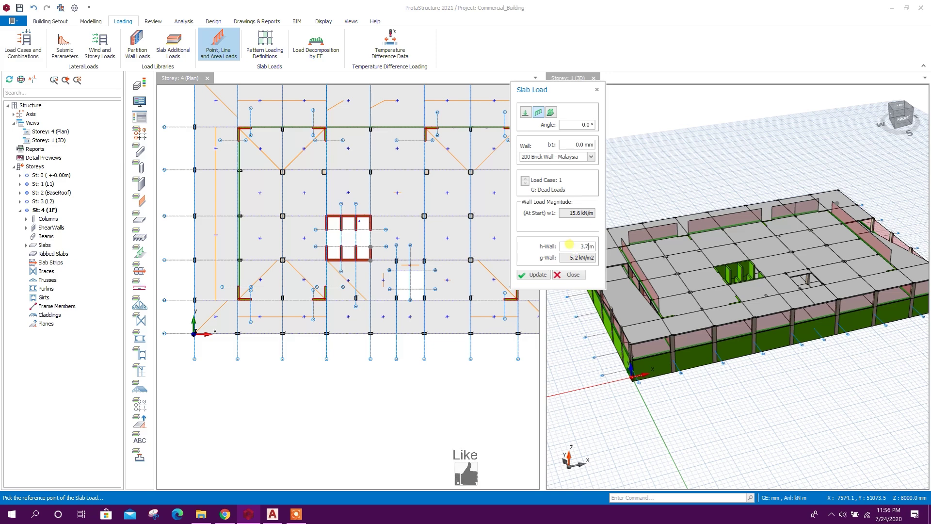
scroll(349, 288, up, 5)
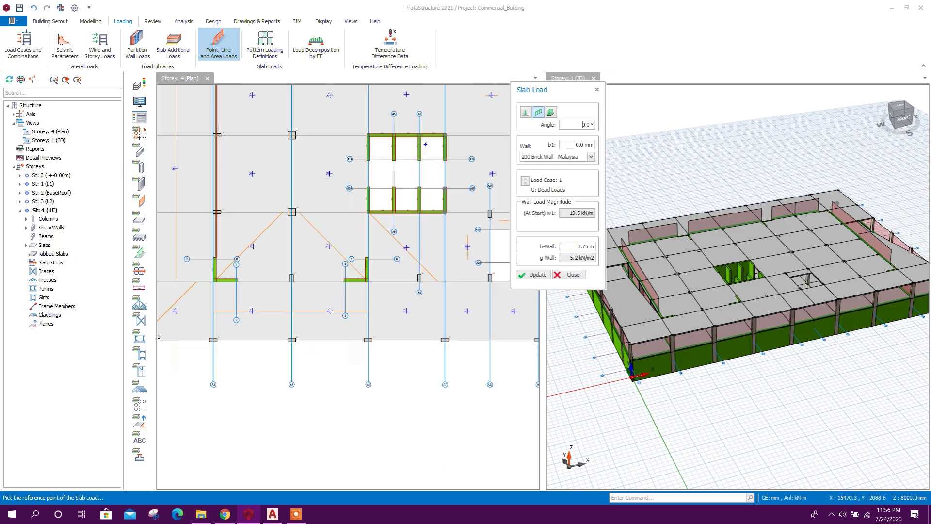
scroll(349, 287, down, 1)
- Place wall line loads along the lower wall and around the bay walls near grids A20–A29 between columns
click(262, 259)
click(420, 260)
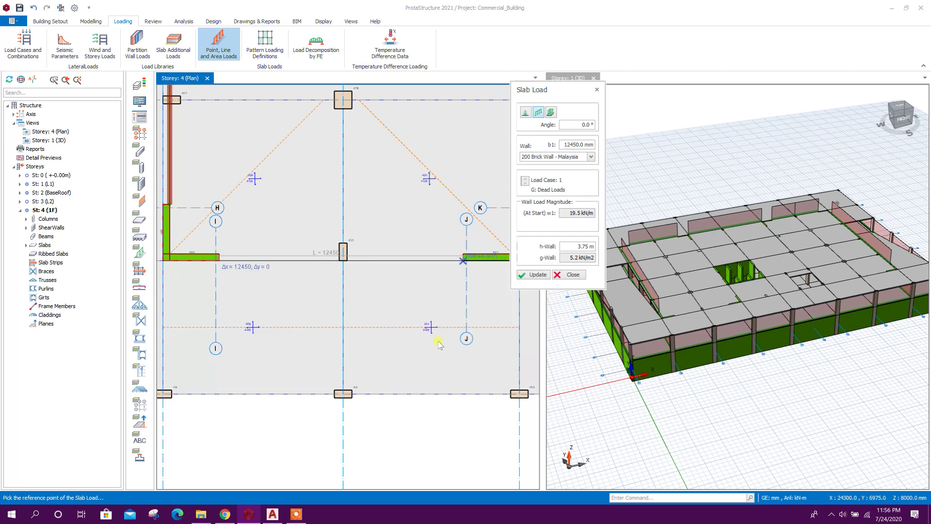
scroll(373, 269, down, 1)
scroll(374, 269, up, 2)
scroll(374, 270, down, 2)
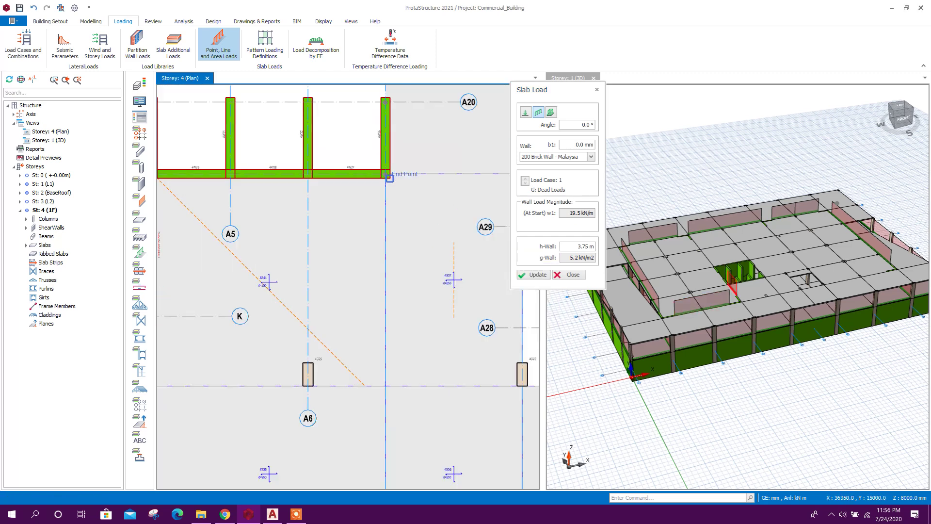
middle_drag(386, 171, 306, 190)
click(306, 191)
click(426, 202)
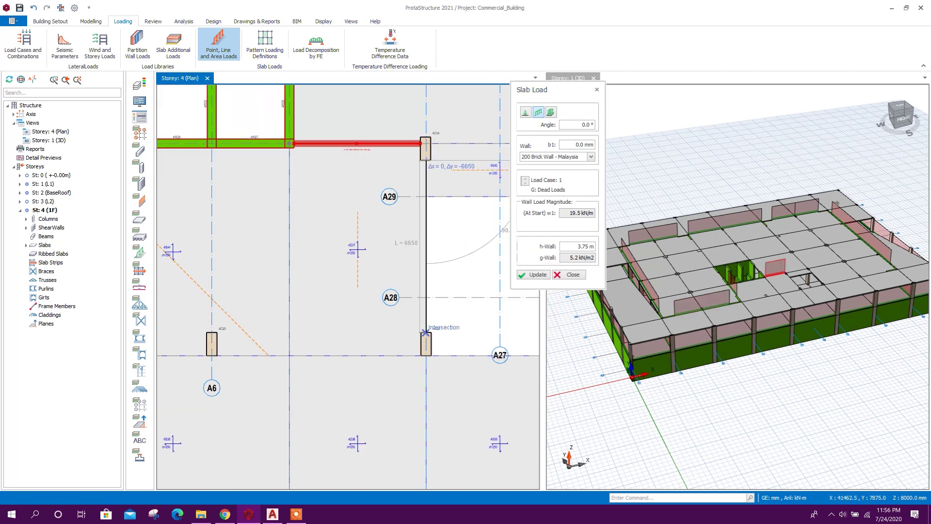
click(426, 332)
middle_drag(445, 325, 312, 309)
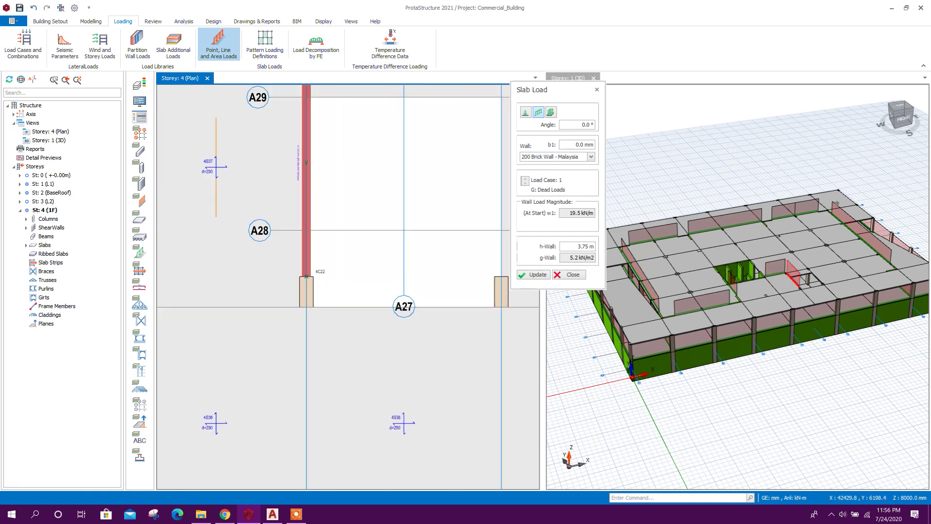
click(308, 311)
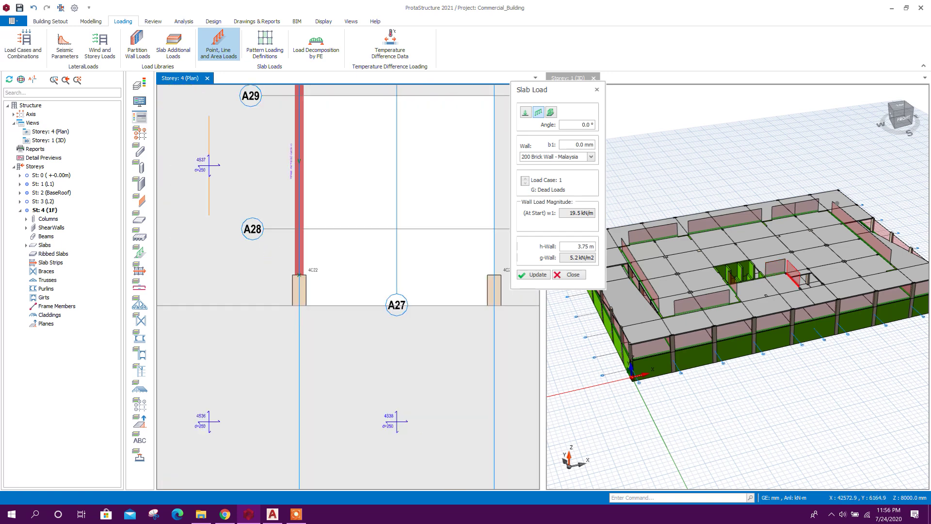
middle_drag(308, 311, 367, 309)
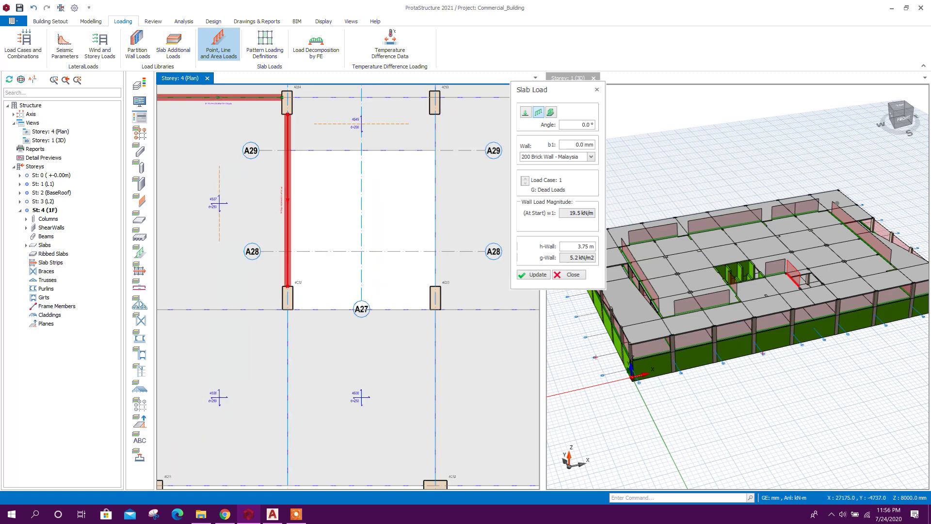
scroll(802, 316, up, 2)
scroll(803, 316, up, 2)
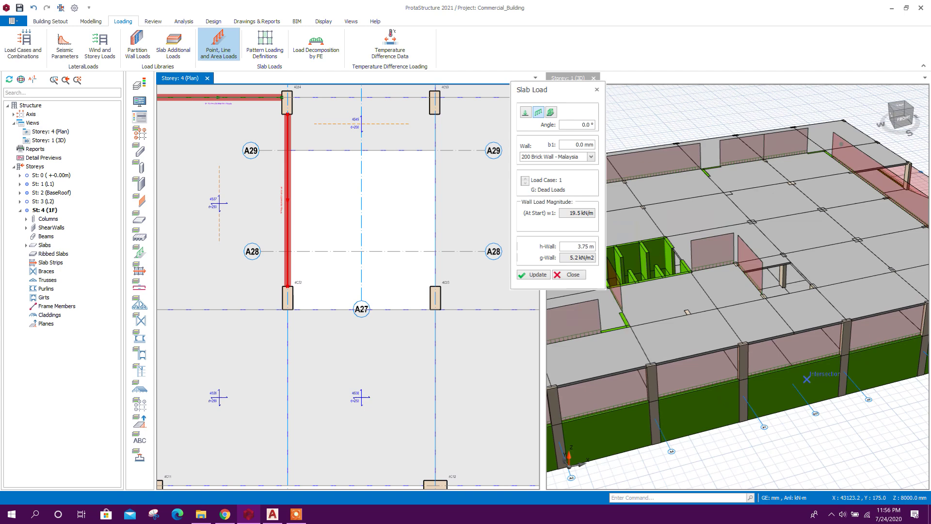
scroll(807, 379, down, 2)
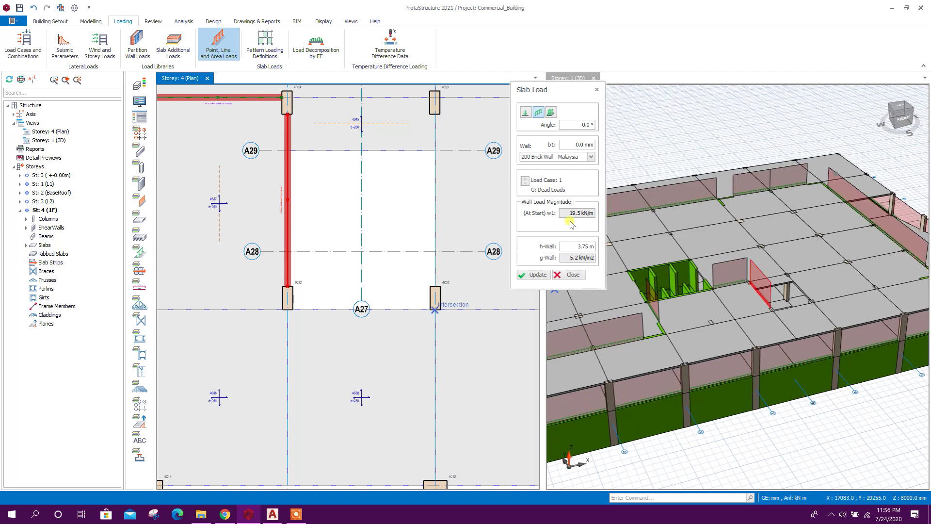
click(573, 242)
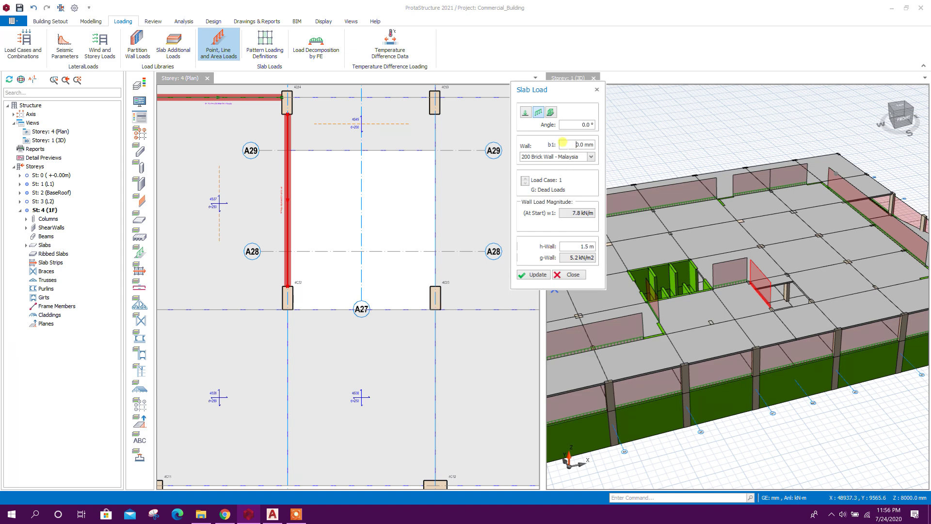
scroll(336, 338, up, 1)
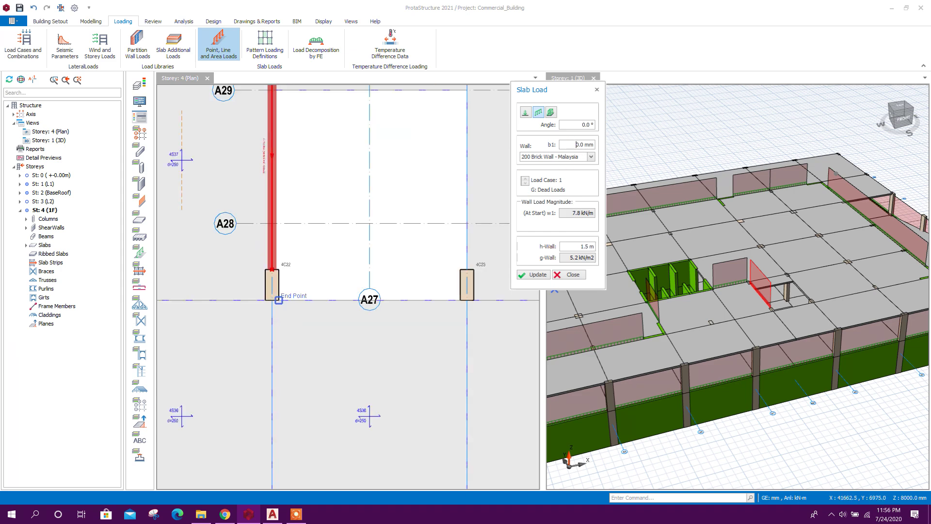
- Place 1.5 m high wall line loads along grid A27 and up the bay's right edge
click(278, 299)
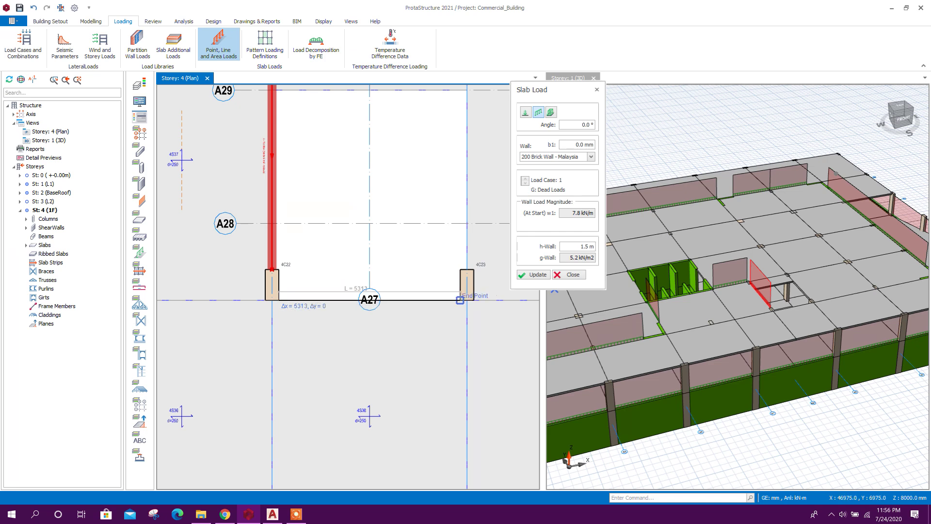
click(460, 299)
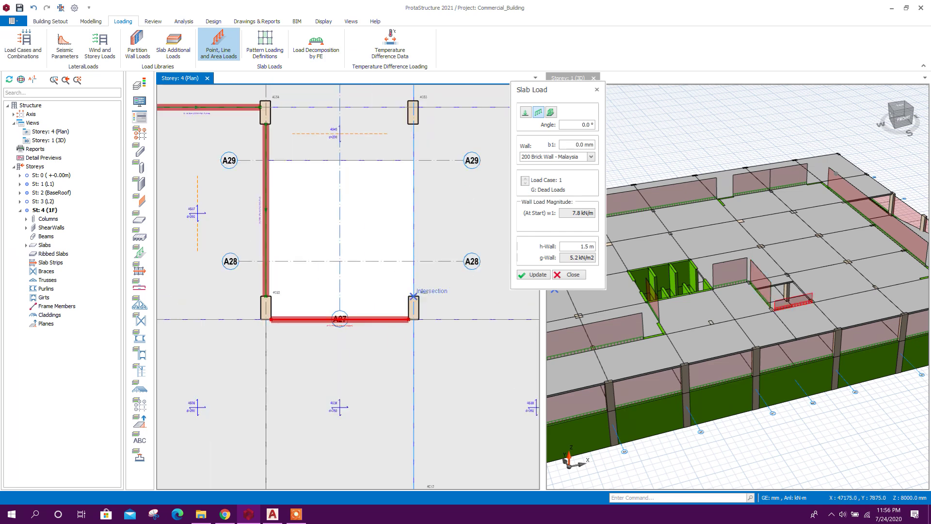
click(586, 246)
click(413, 299)
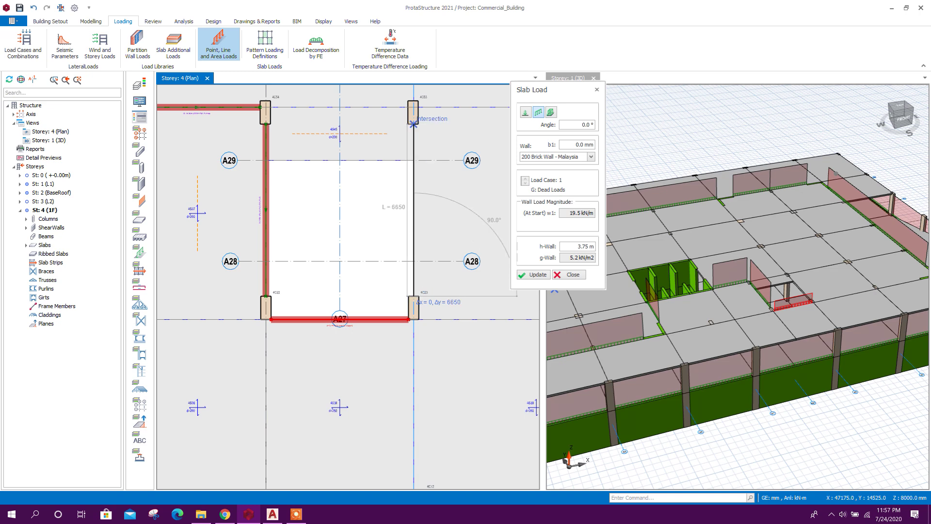
click(412, 113)
scroll(230, 240, up, 2)
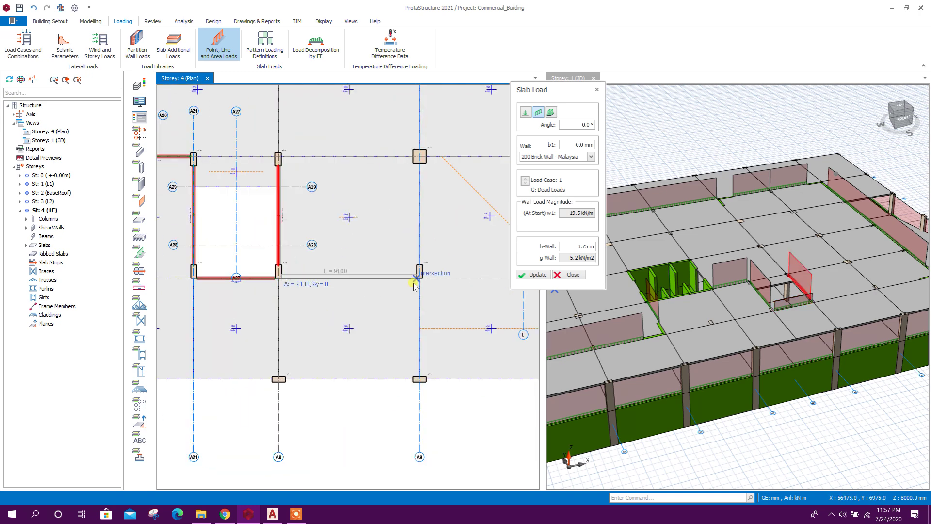
scroll(458, 269, down, 2)
scroll(457, 277, down, 3)
scroll(687, 253, up, 2)
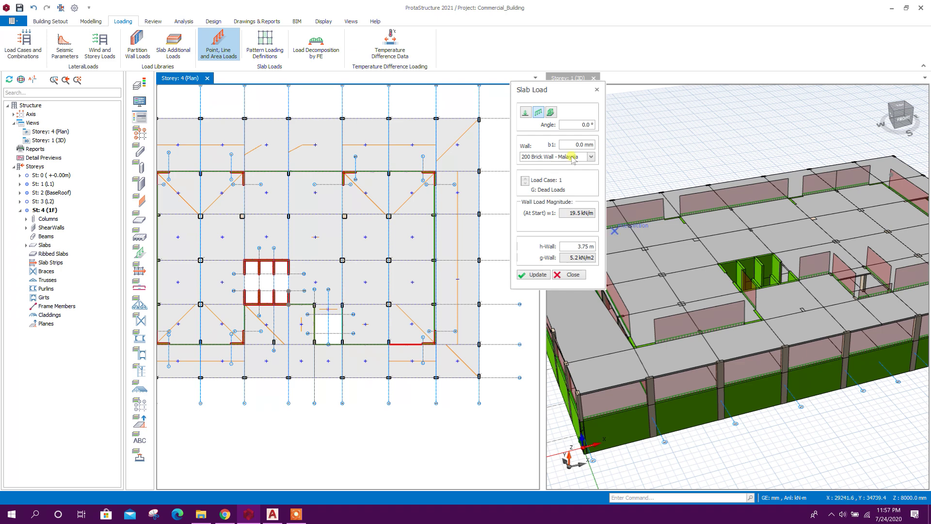
- Close the slab load tool and select beam 1B1 beside the stair opening with its actions menu
click(559, 275)
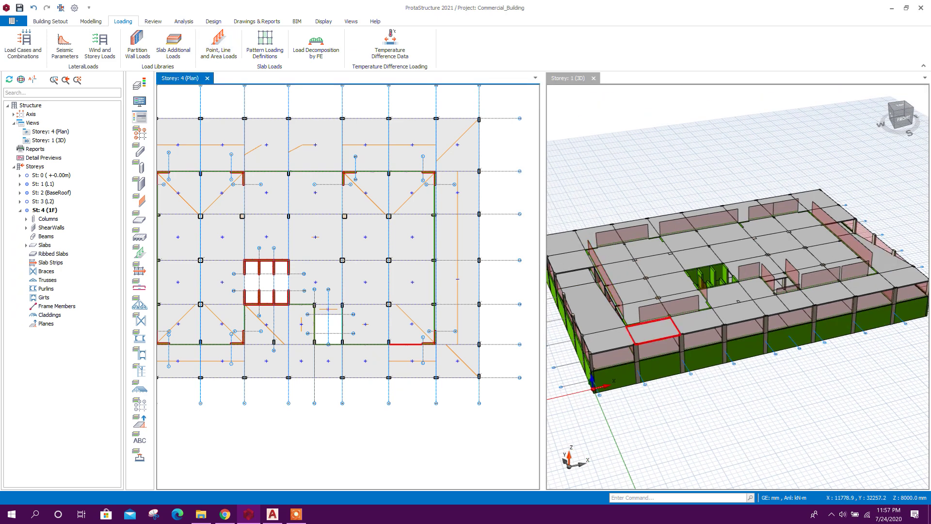
scroll(785, 347, up, 2)
scroll(785, 347, up, 2)
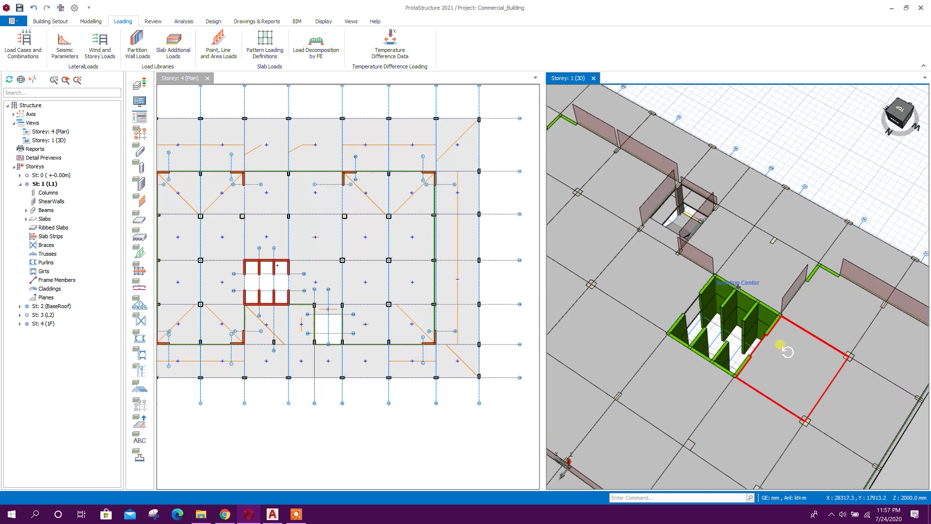
scroll(645, 270, up, 2)
scroll(653, 273, up, 2)
scroll(654, 273, up, 2)
scroll(655, 276, up, 2)
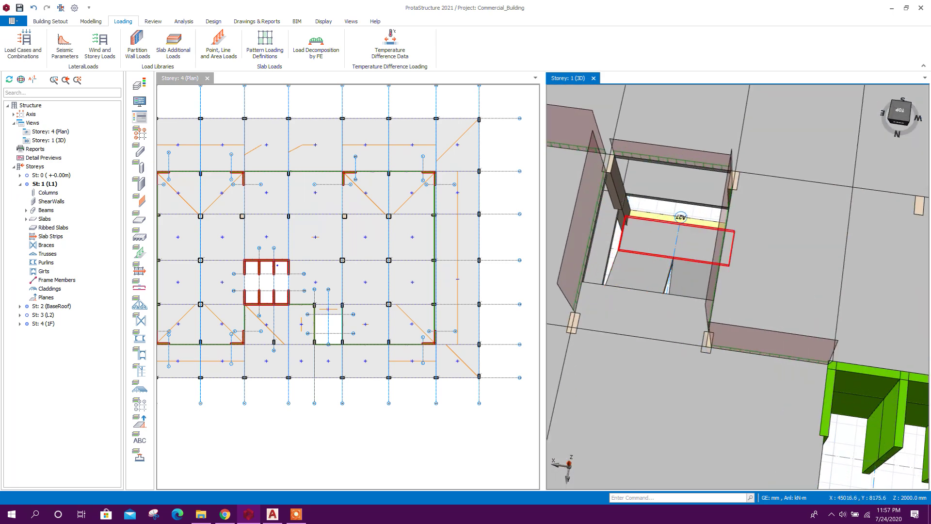
scroll(666, 250, up, 2)
click(684, 213)
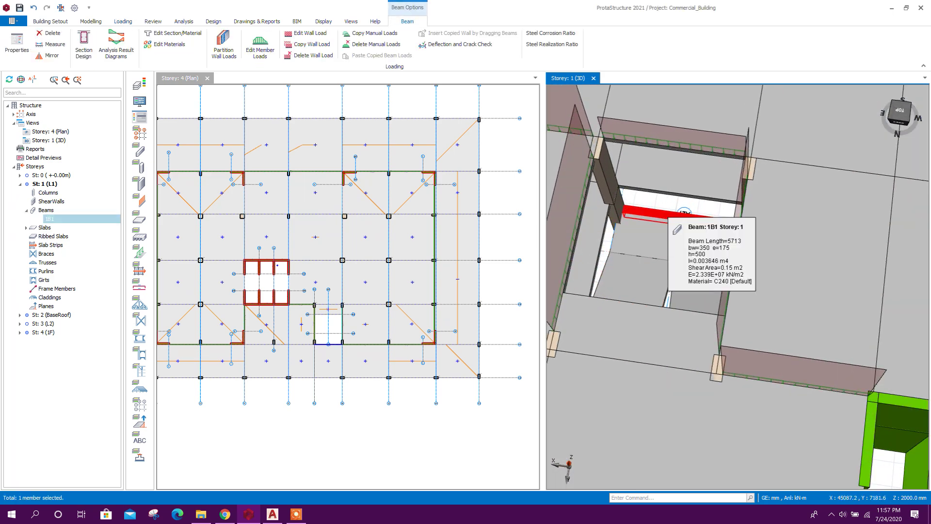
right_click(666, 214)
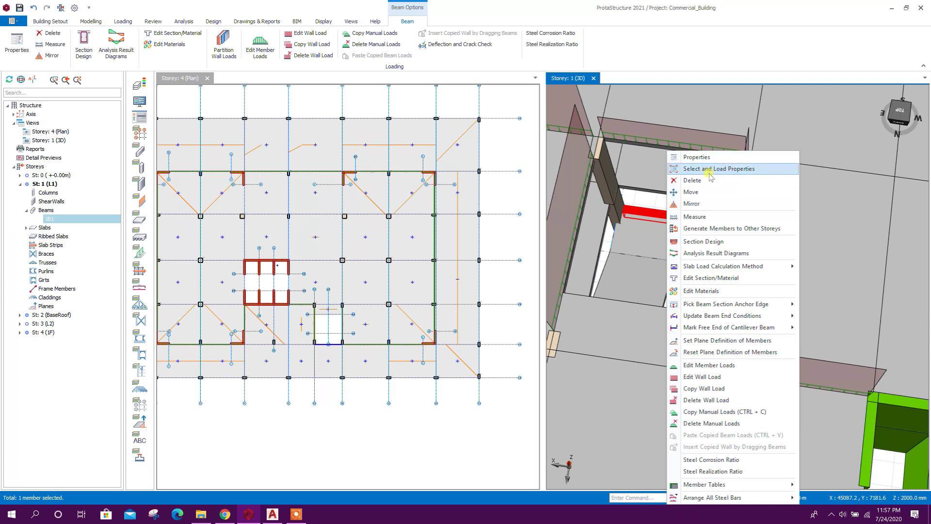
- Assign beam 1B1 a 1.5 m high 200 Brick Wall - Malaysia wall load of 7.8 kN/m
click(724, 378)
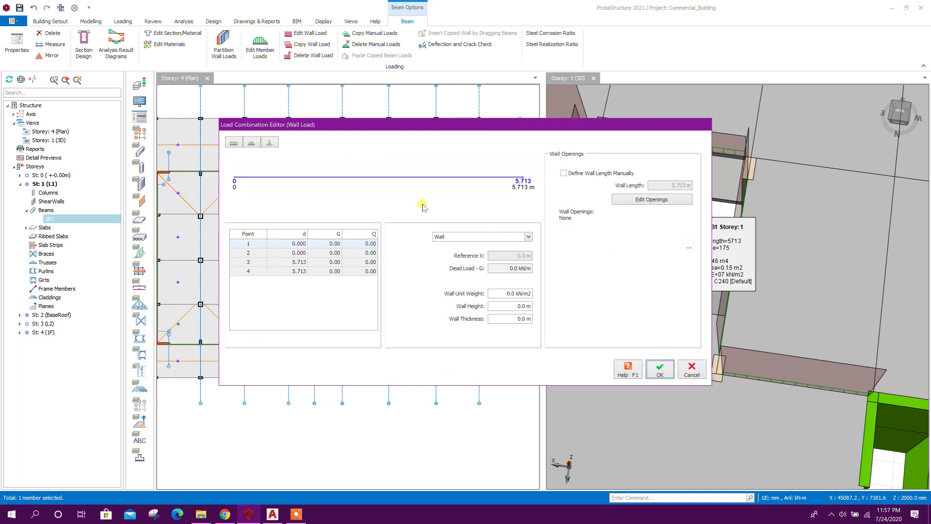
click(524, 239)
click(526, 238)
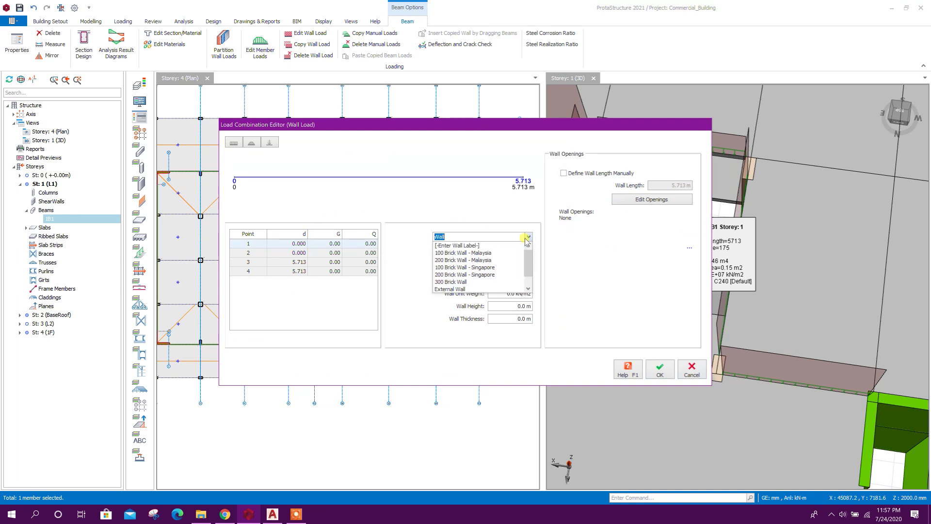
click(467, 261)
click(519, 305)
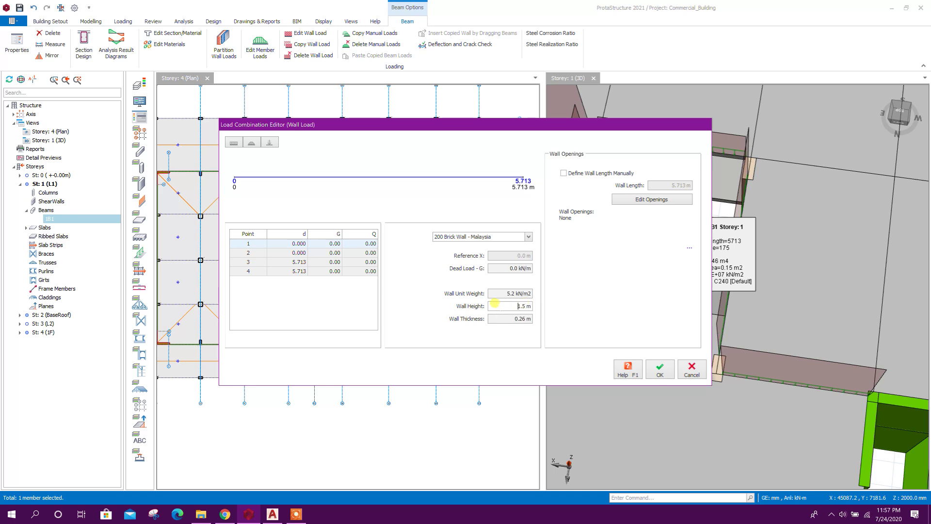
click(660, 373)
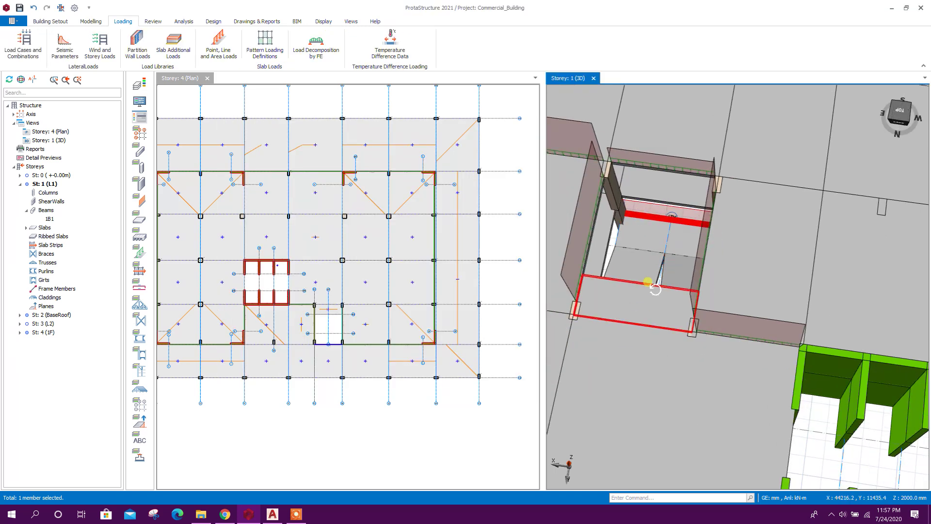
- Orbit the 3D model and make Storey 2 (BaseRoof) the active plan
middle_drag(660, 373, 684, 349)
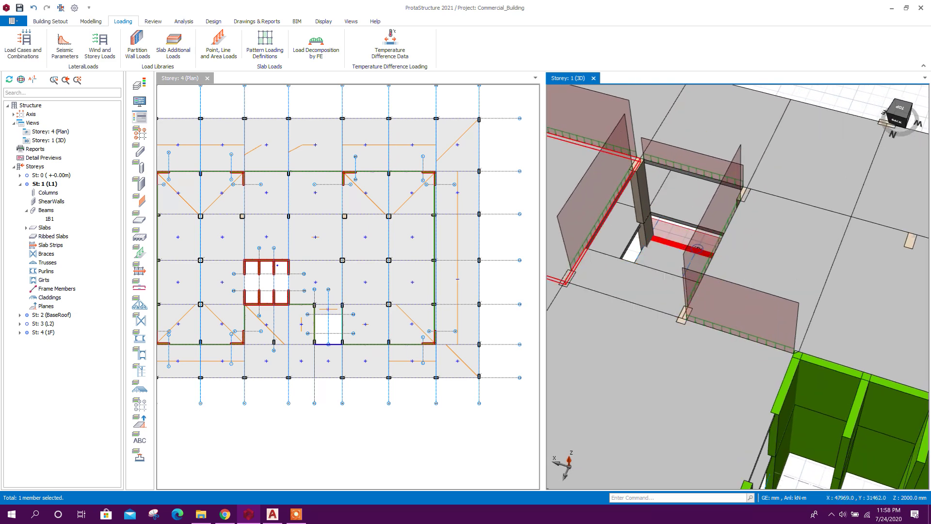
scroll(309, 233, down, 2)
scroll(309, 234, up, 2)
double_click(50, 192)
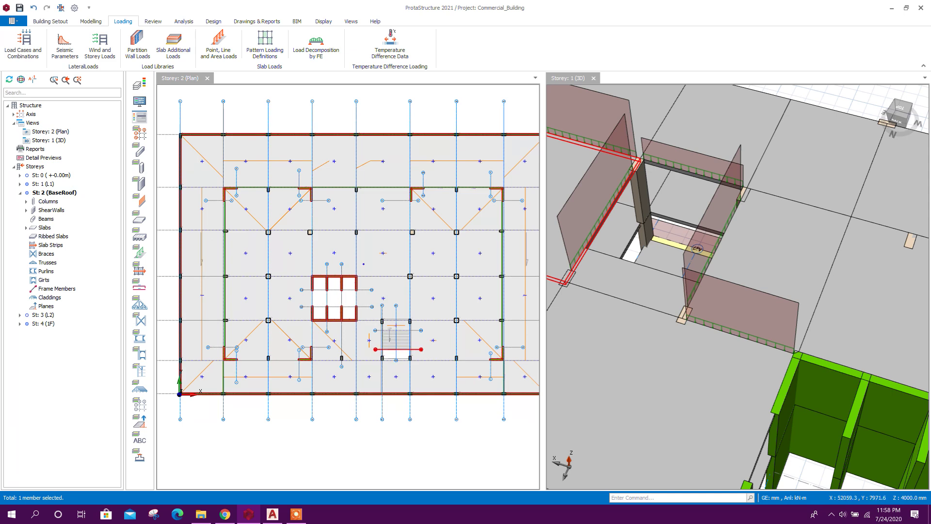
scroll(411, 371, up, 3)
scroll(411, 371, up, 3)
scroll(330, 319, down, 1)
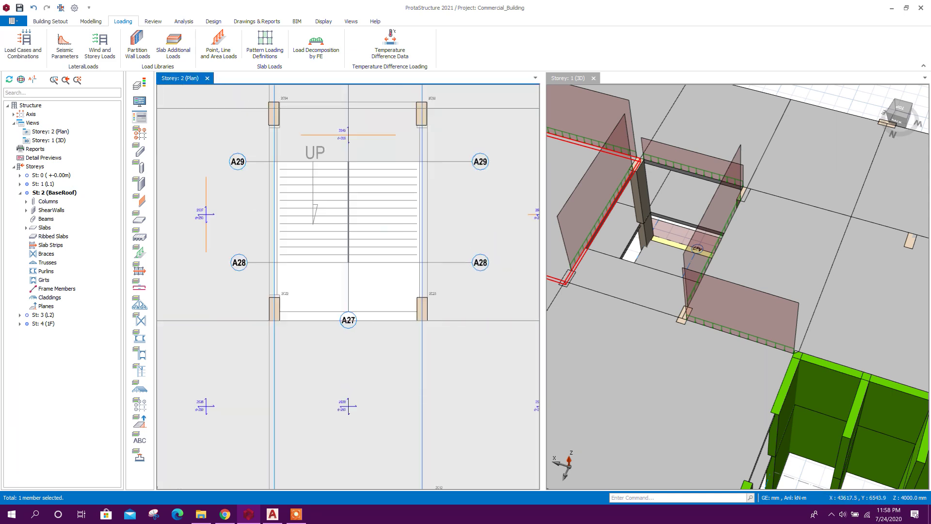
scroll(331, 319, down, 3)
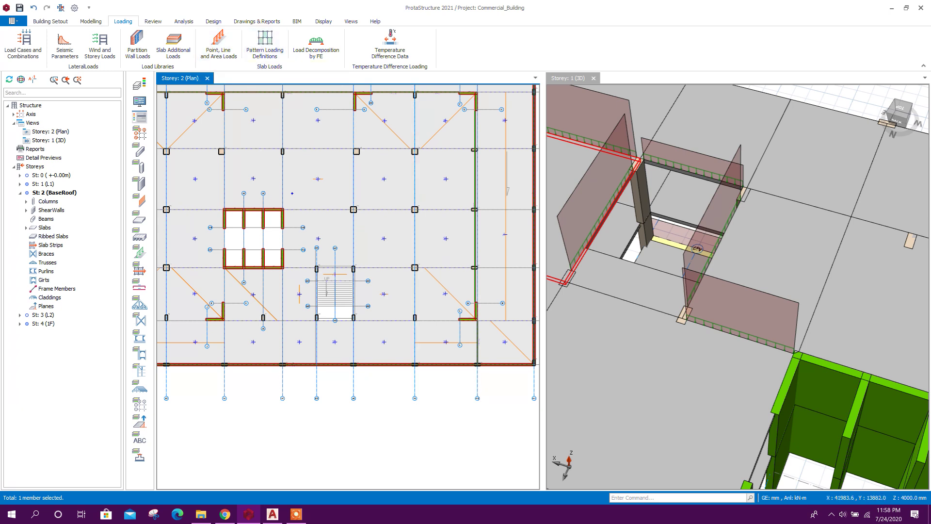
- Place a 1.5 m 200 Brick Wall - Malaysia line load (7.8 kN/m) along A27 between 2C22 and 2C23
click(218, 46)
scroll(324, 328, up, 2)
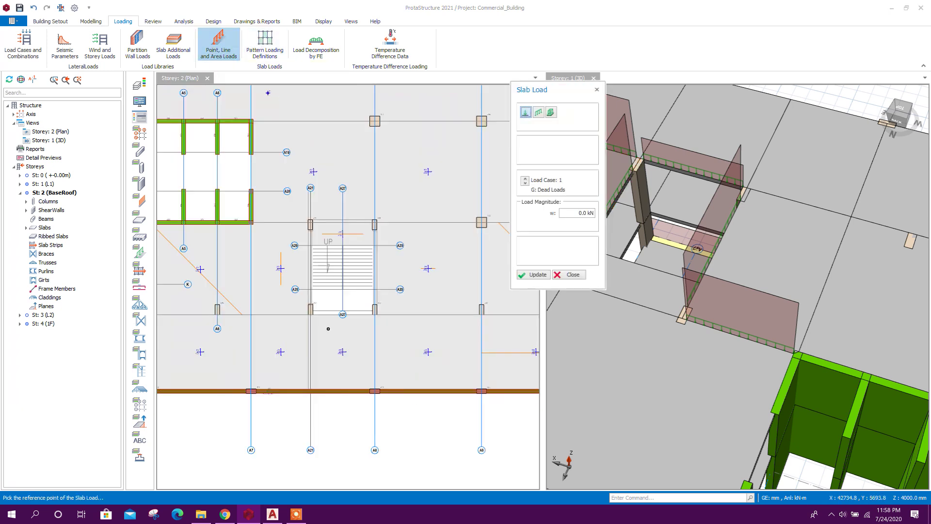
click(539, 112)
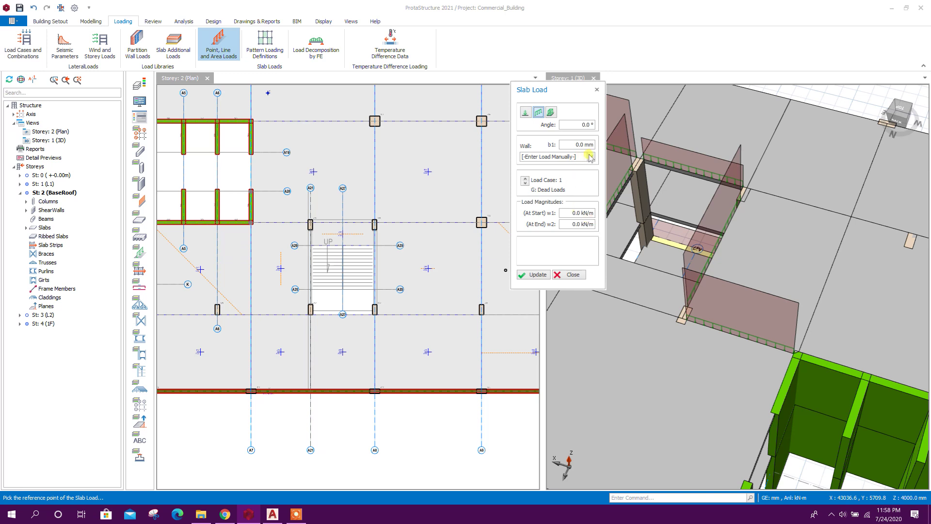
click(590, 157)
click(573, 175)
click(590, 157)
click(573, 180)
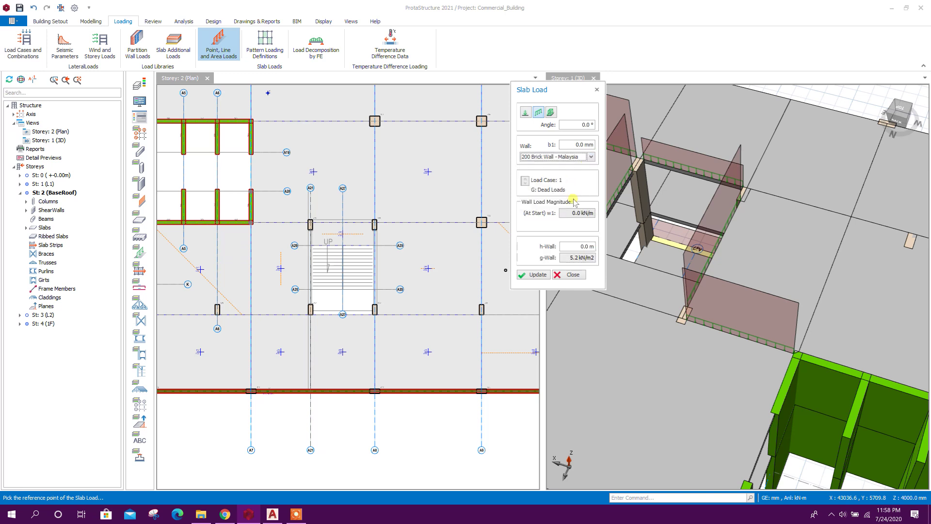
click(585, 247)
scroll(319, 309, up, 3)
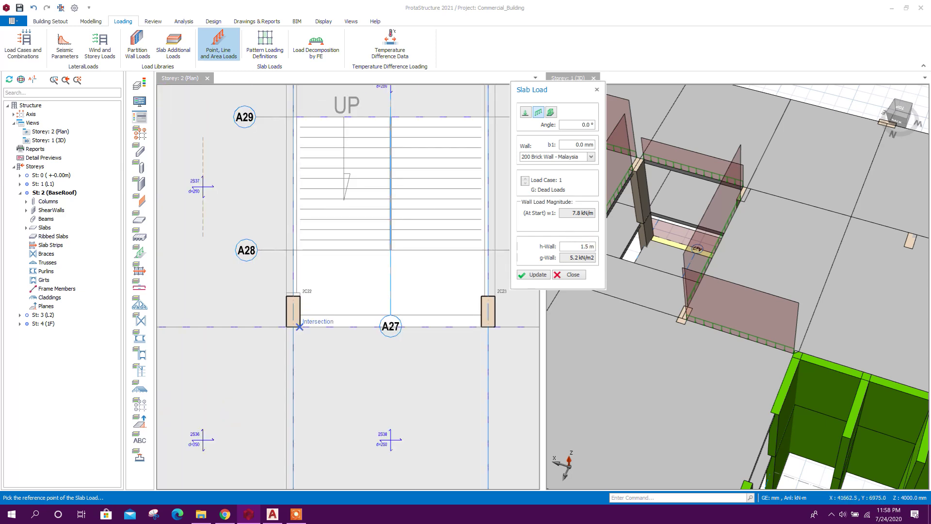
click(471, 349)
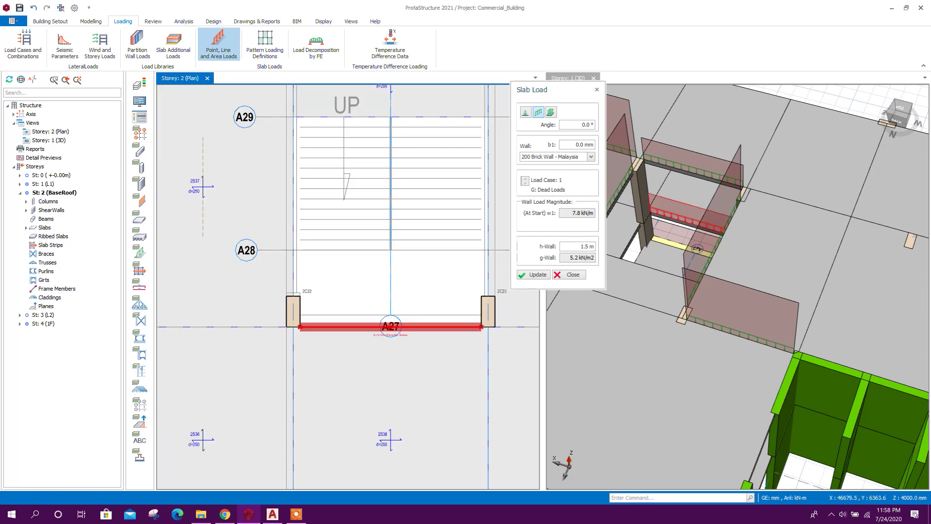
key(Escape)
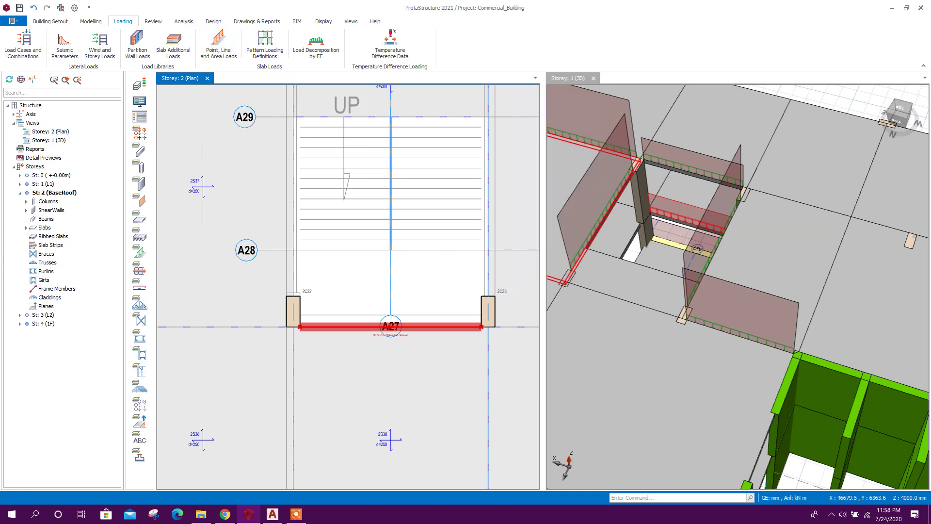
scroll(420, 324, up, 1)
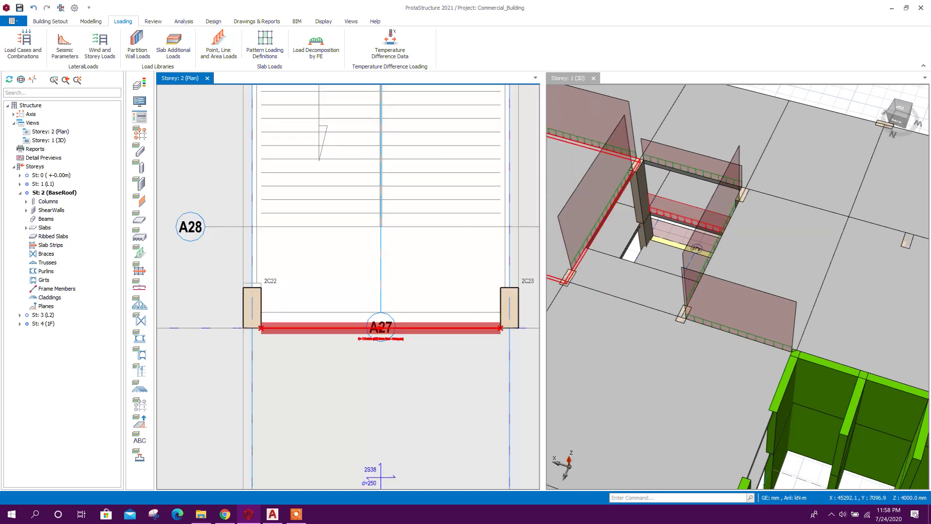
- Make Storey 1 (L1) the active plan after briefly showing Storey 2, collapsing both tree nodes
double_click(43, 183)
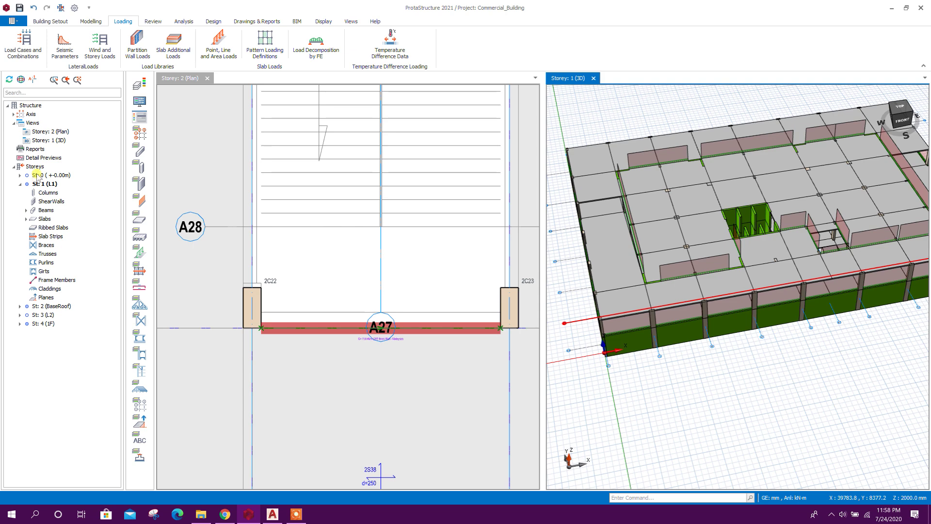
click(21, 184)
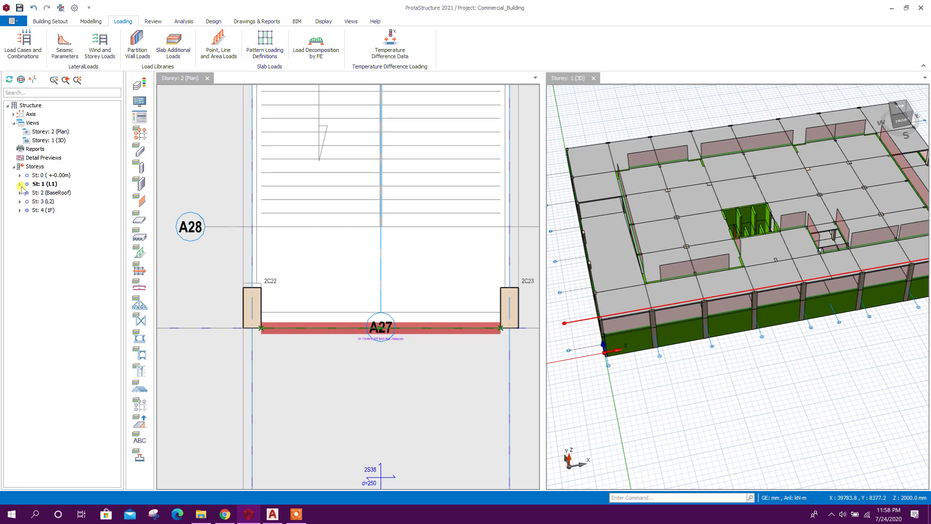
click(51, 185)
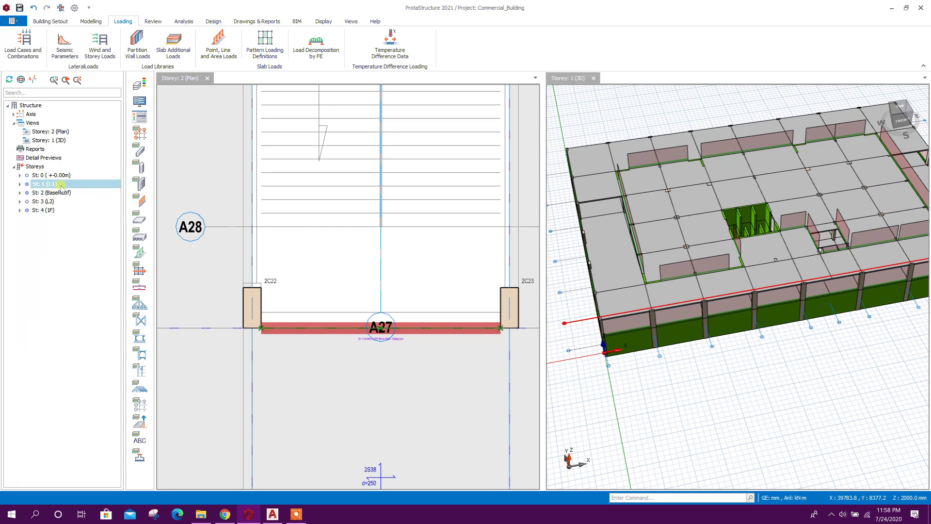
double_click(58, 192)
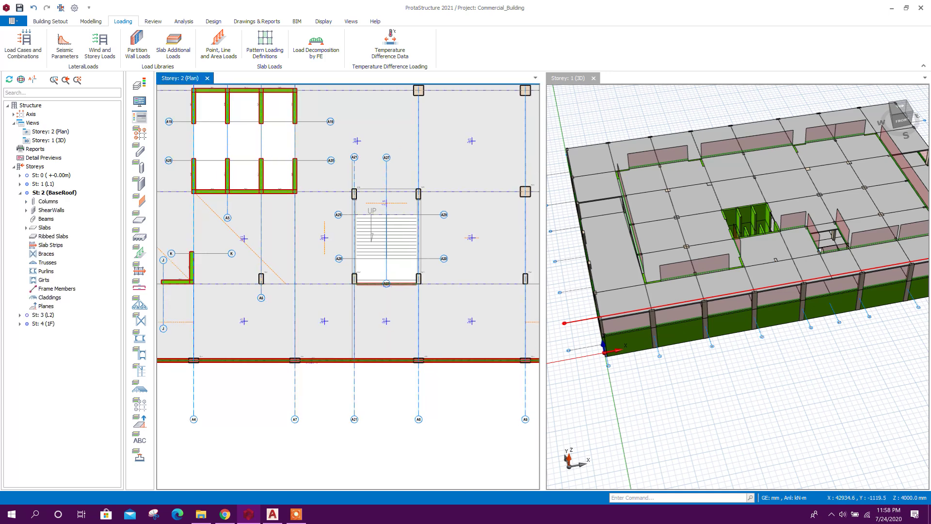
click(20, 193)
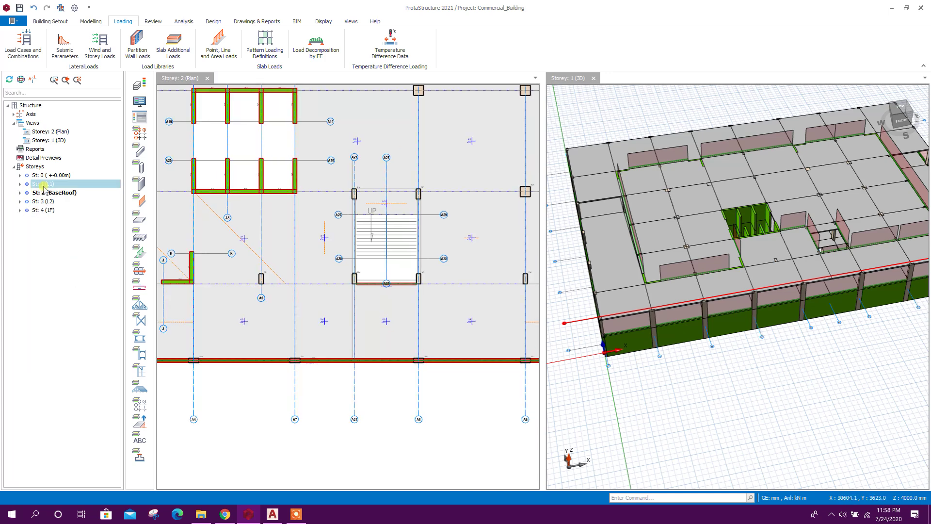
double_click(43, 185)
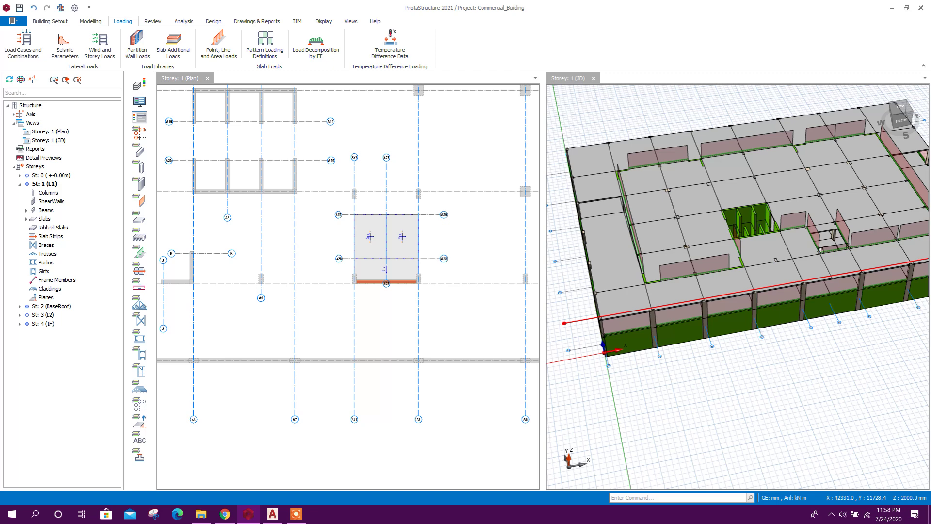
- Start Generate Storey from the Building ribbon with Storey 3 (L2) as the target
click(64, 23)
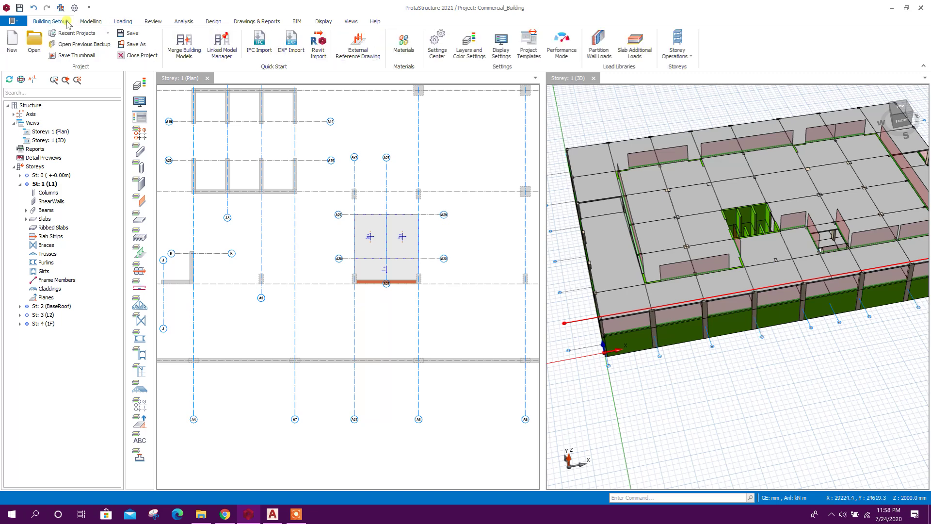
click(678, 46)
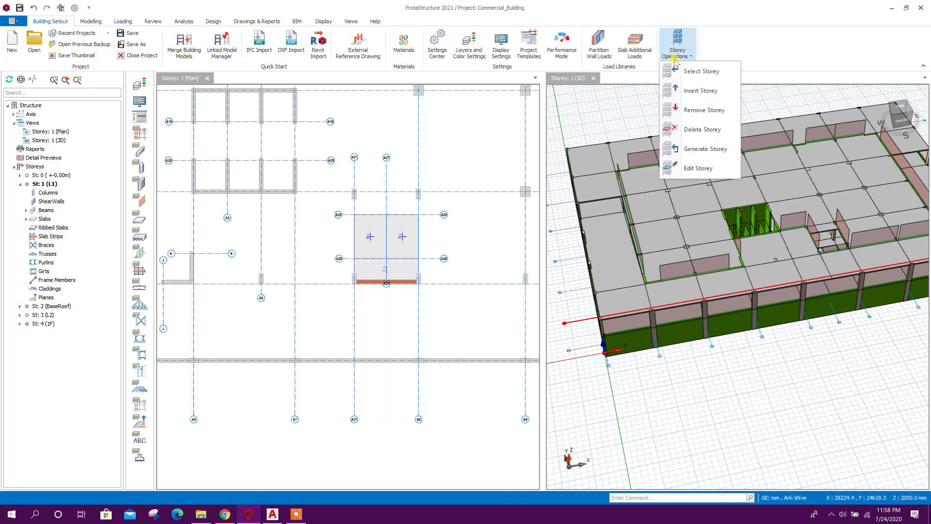
click(698, 154)
drag(510, 118, 454, 122)
click(435, 155)
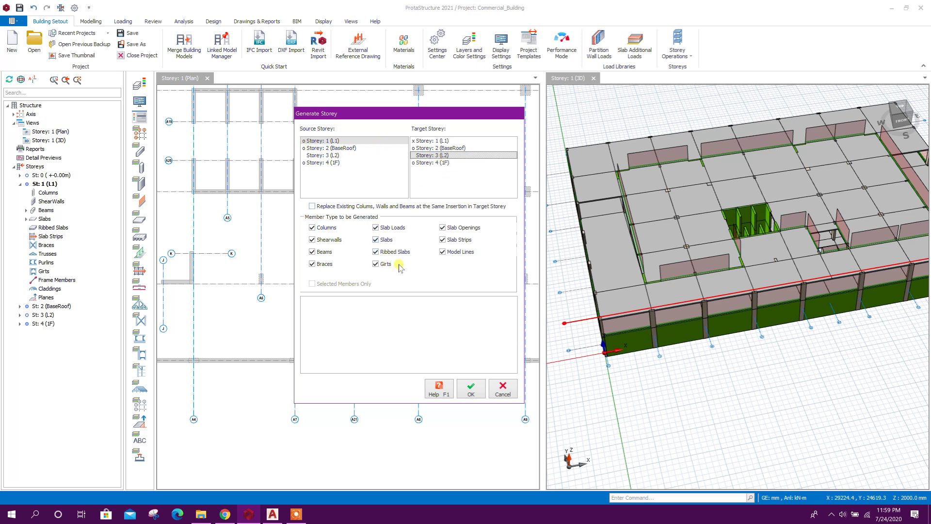
- Restrict the copy to Slabs and Slab Loads, run the generation, accept the warning and close
click(332, 228)
click(333, 241)
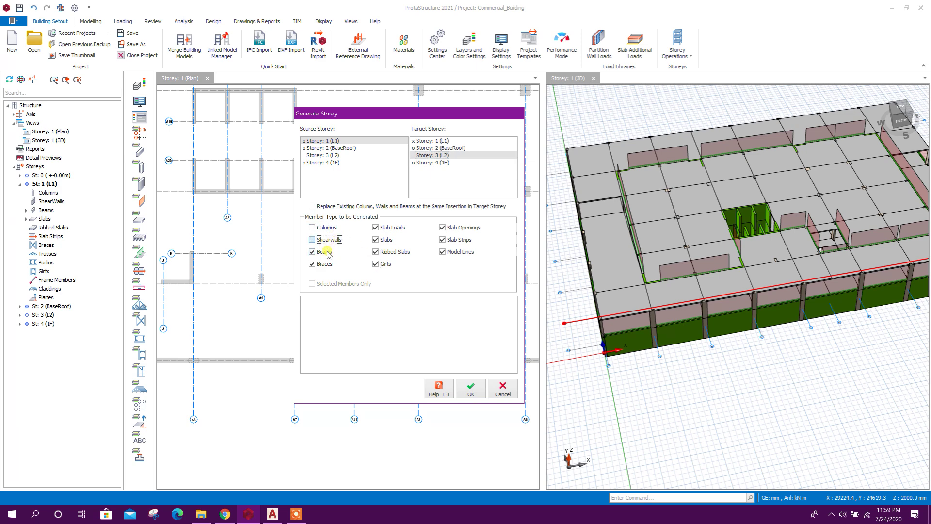
click(334, 265)
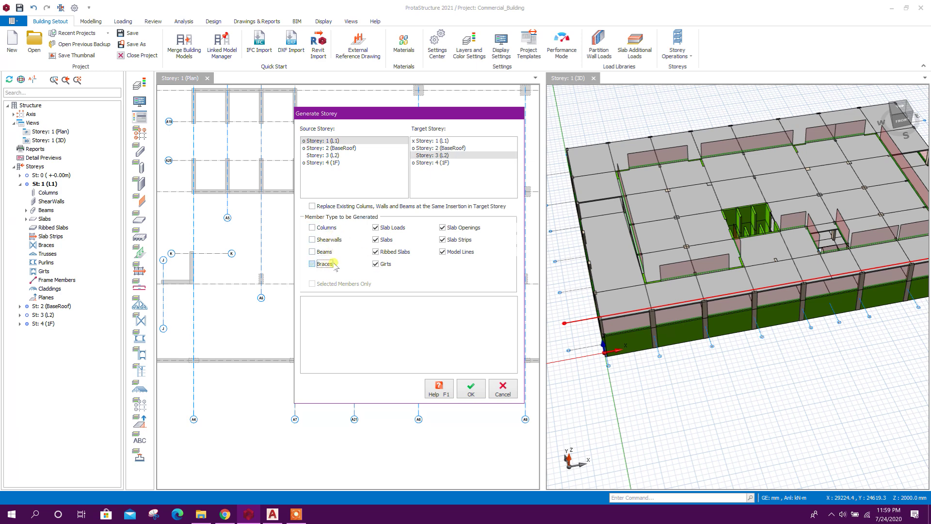
click(399, 253)
click(458, 251)
click(473, 393)
click(501, 332)
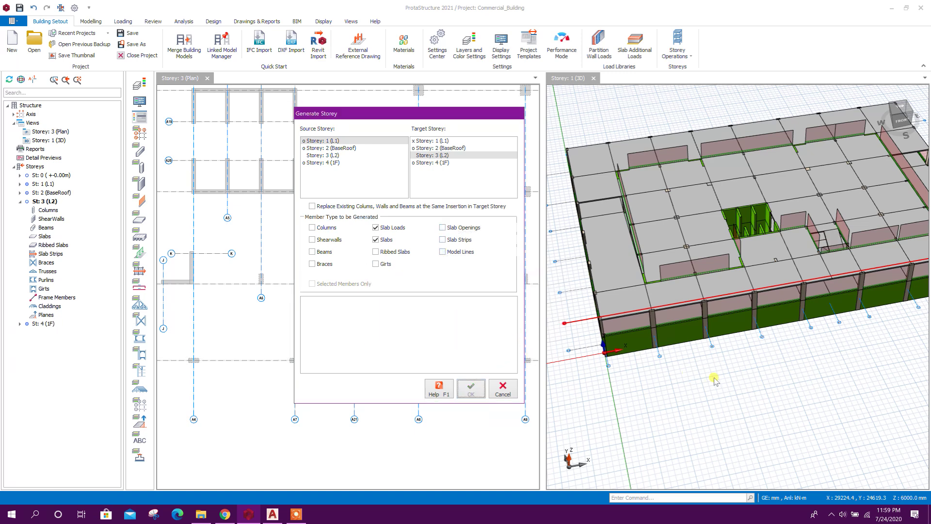
click(502, 391)
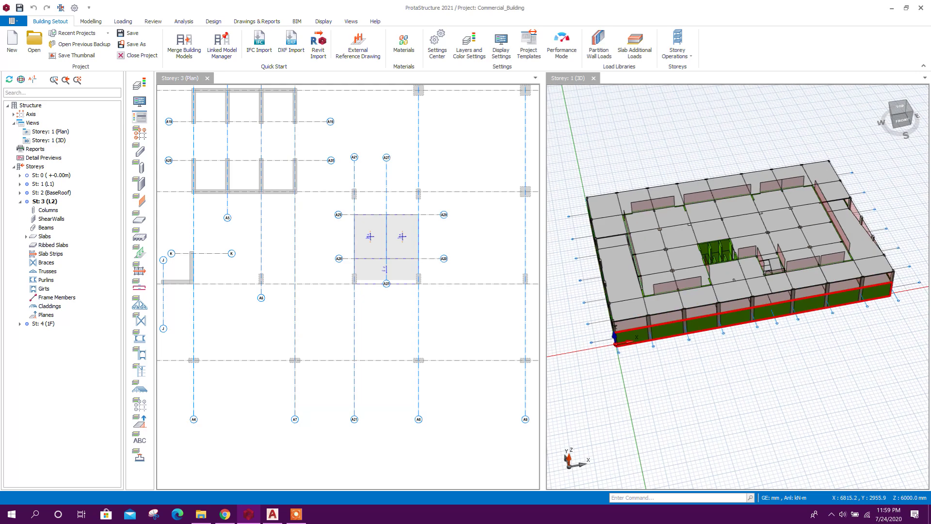
scroll(682, 329, up, 2)
scroll(683, 329, up, 3)
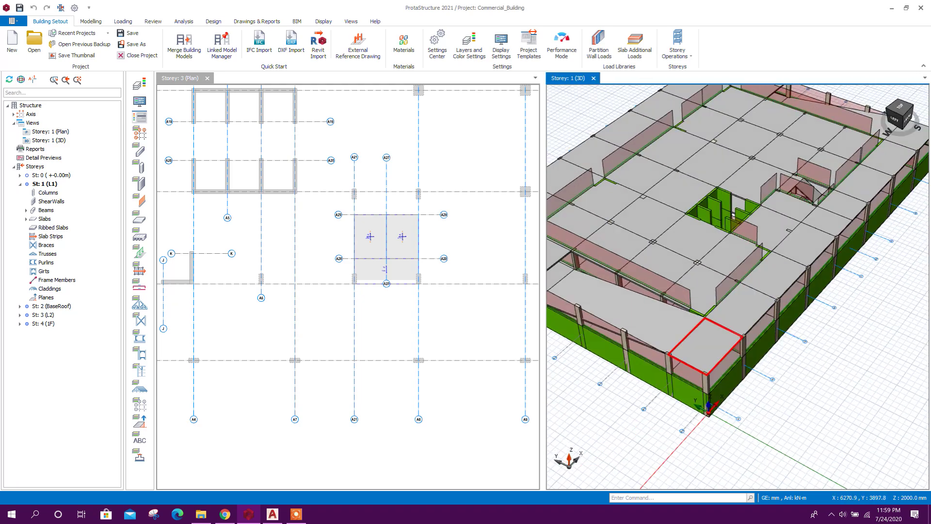
scroll(683, 329, up, 2)
scroll(683, 329, up, 2)
- Inspect the copied slabs in 3D, pick storey 1 (L1) and bring up the storey operations list
mouse_move(683, 328)
middle_down()
mouse_move(665, 265)
mouse_move(800, 240)
mouse_move(805, 362)
mouse_move(737, 287)
middle_up()
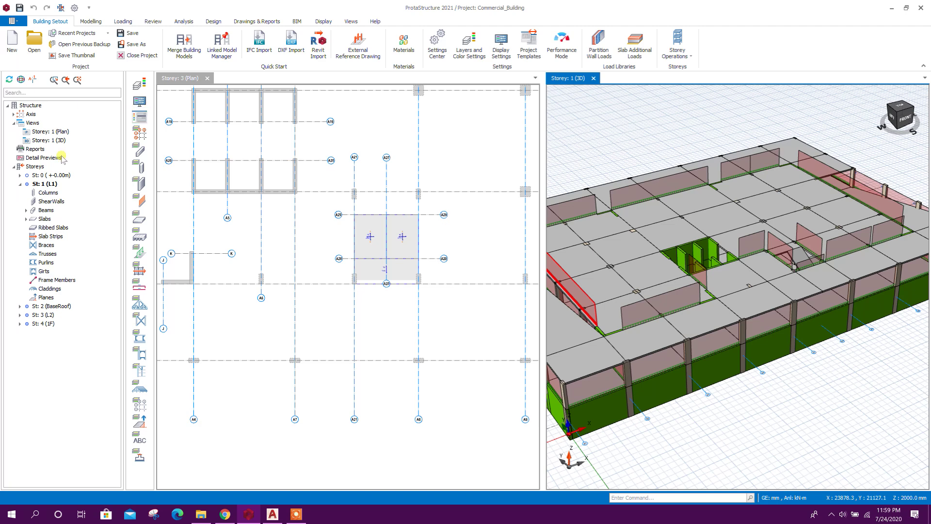
click(48, 185)
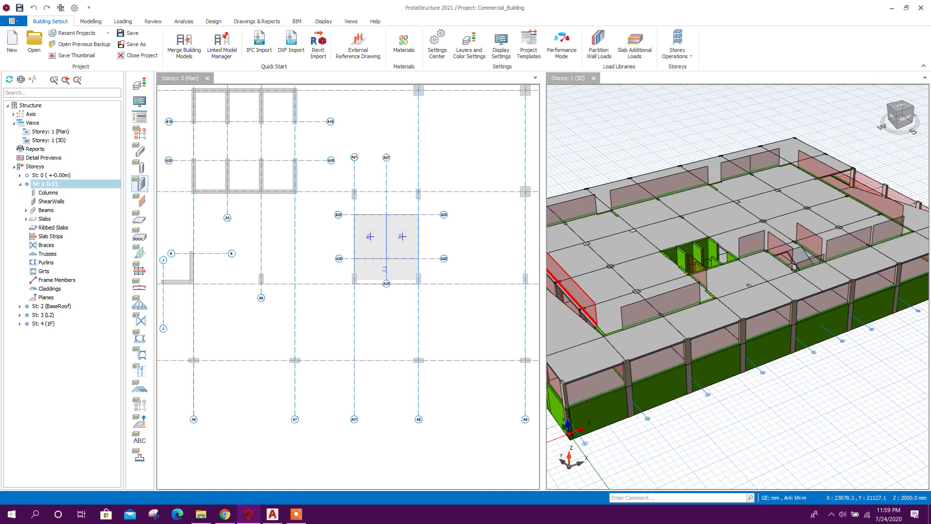
click(690, 55)
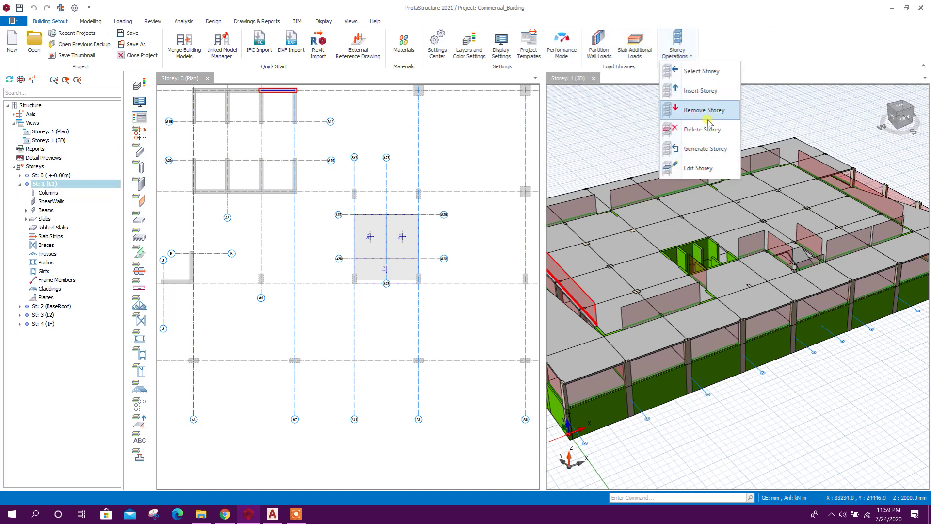
- Start generating storey 1 (L1) onto storey 3 (L2), unchecking columns, shear walls and braces
click(705, 148)
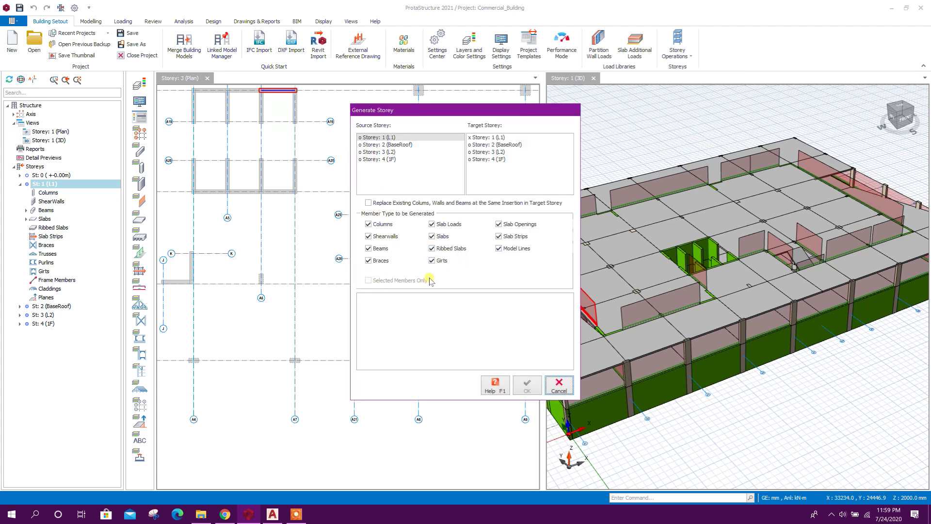
click(376, 249)
click(378, 223)
click(493, 152)
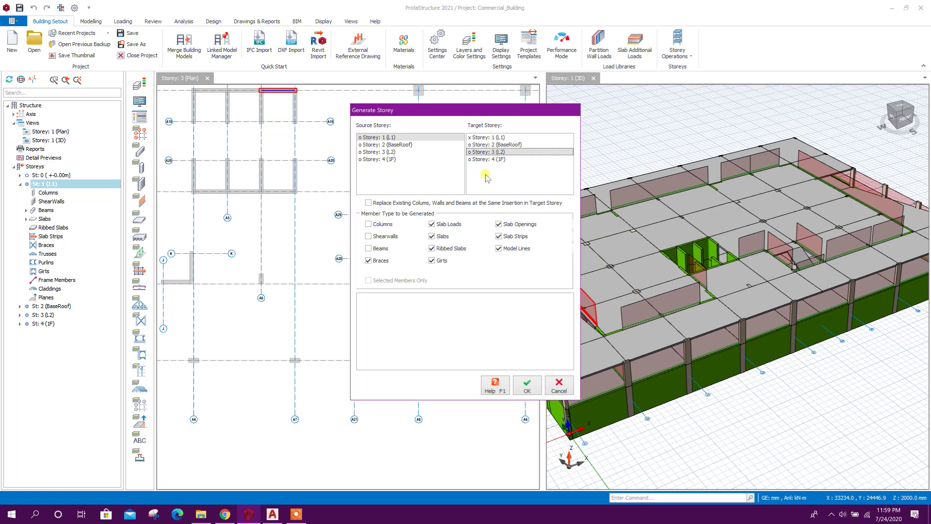
click(368, 261)
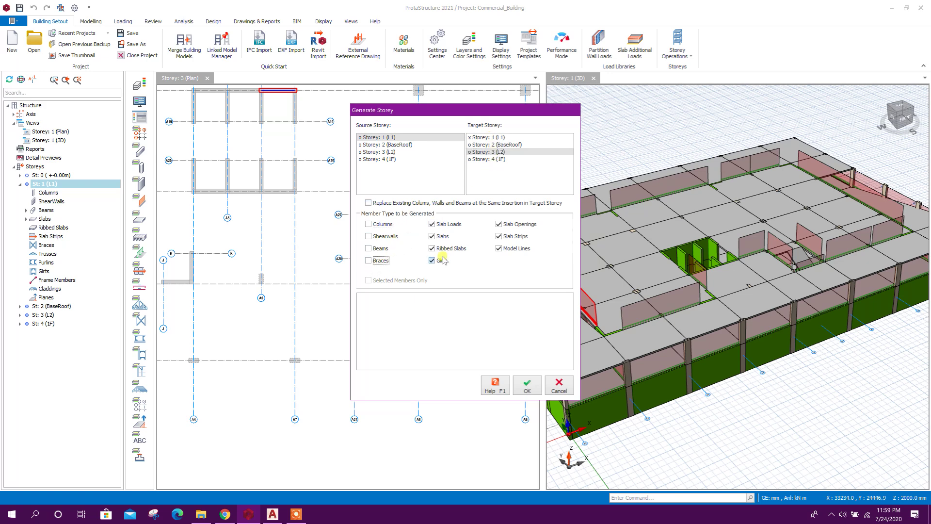
click(380, 262)
- Keep only Beams checked, dropping slabs, strips, openings and model lines, and generate onto storey 3 (L2)
click(376, 248)
click(436, 224)
click(437, 236)
click(440, 261)
click(512, 249)
click(511, 235)
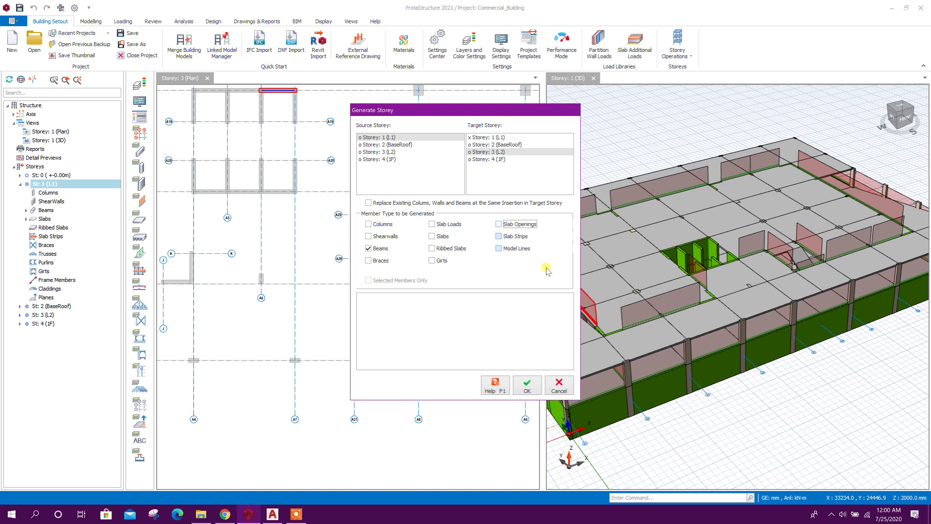
click(534, 388)
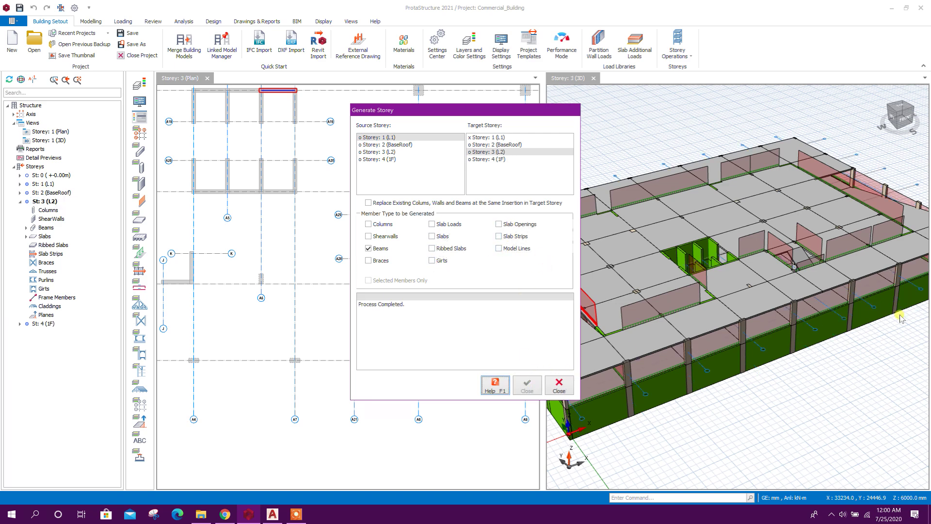
click(559, 386)
- Review the building in 3D, select storey 4 (1F) and open the Insert Storey dialog
middle_drag(702, 320, 736, 358)
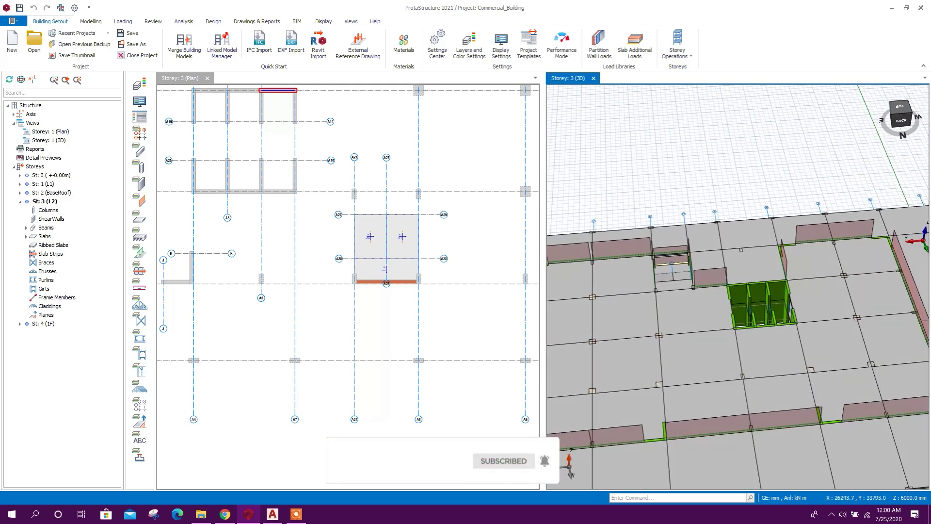
mouse_move(736, 359)
middle_down()
mouse_move(661, 314)
mouse_move(740, 237)
mouse_move(698, 277)
middle_up()
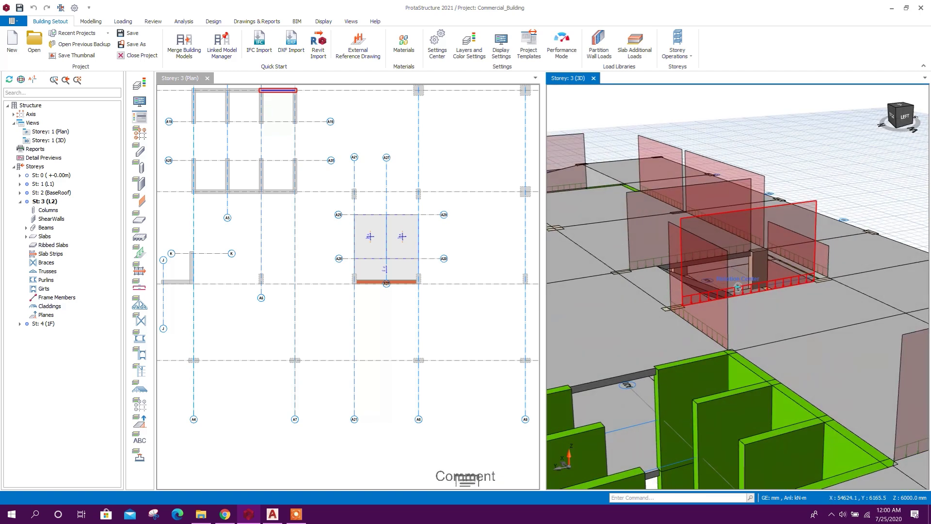
scroll(698, 277, down, 2)
scroll(698, 277, down, 2)
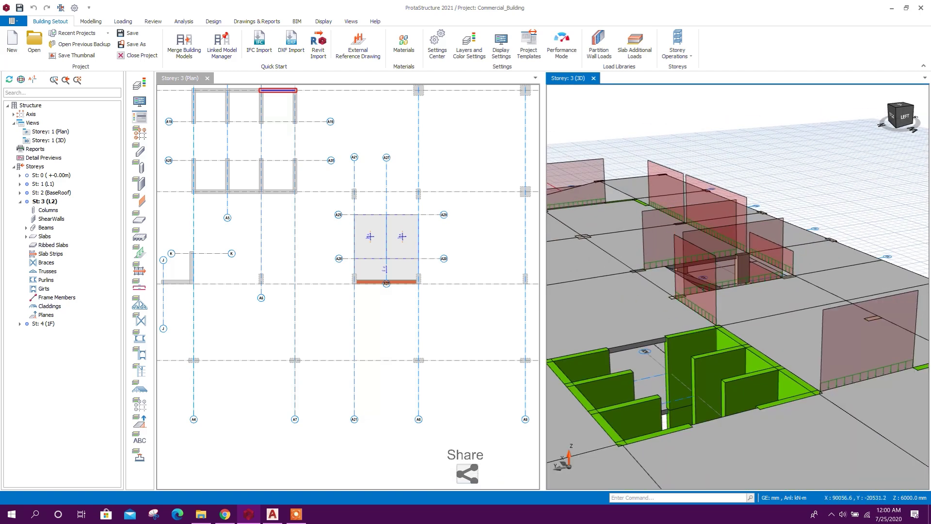
scroll(728, 306, down, 3)
scroll(787, 354, up, 5)
scroll(786, 354, down, 5)
scroll(727, 306, up, 2)
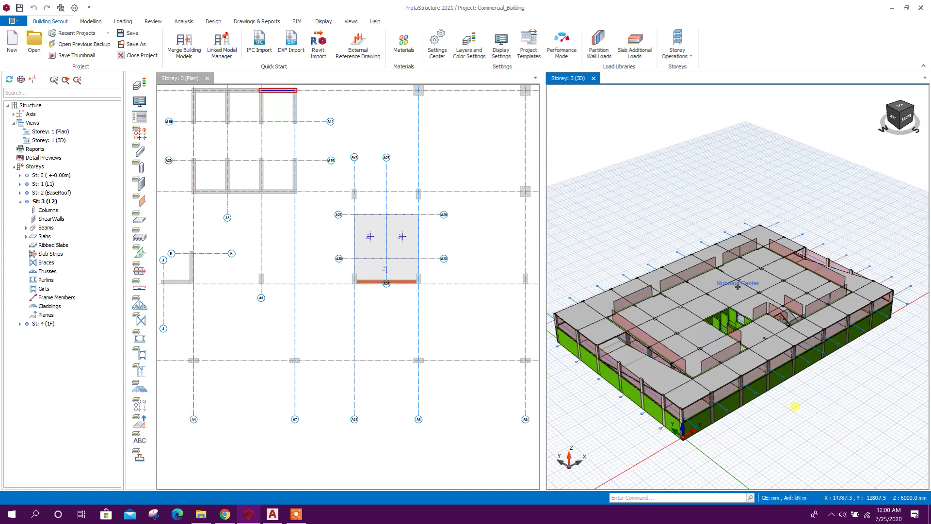
scroll(350, 266, down, 2)
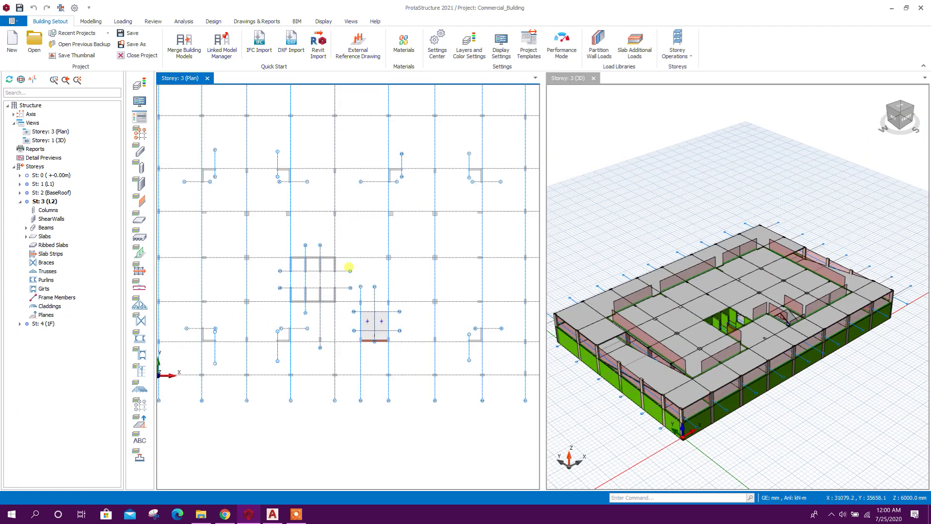
scroll(349, 266, down, 3)
click(19, 201)
click(54, 210)
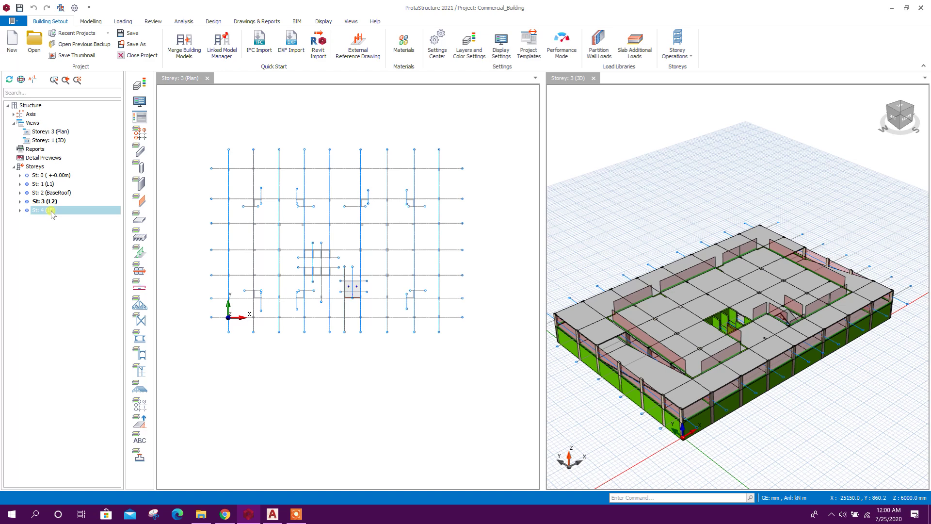
click(678, 56)
click(702, 91)
text(6)
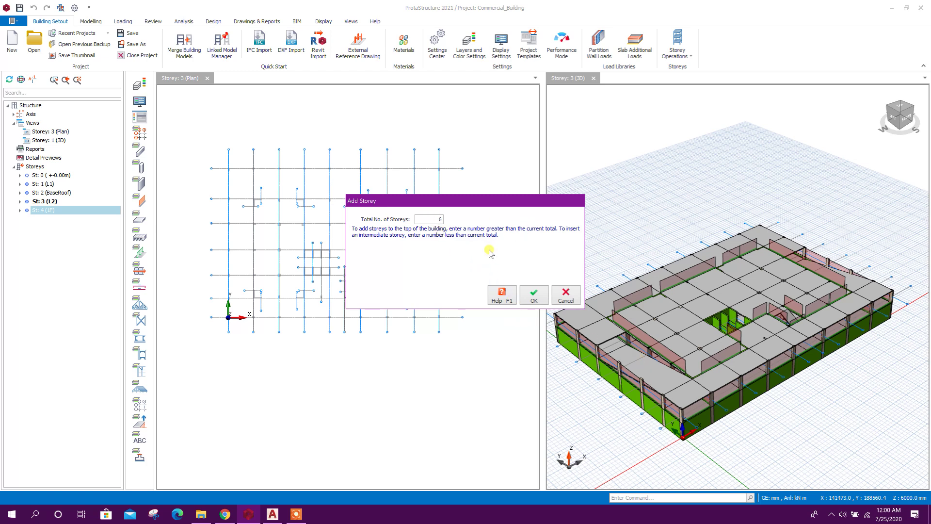
- Confirm six total storeys, adding storey 5 (+10.00m) and 6 (+12.00m), and view storey 6's plan
click(535, 299)
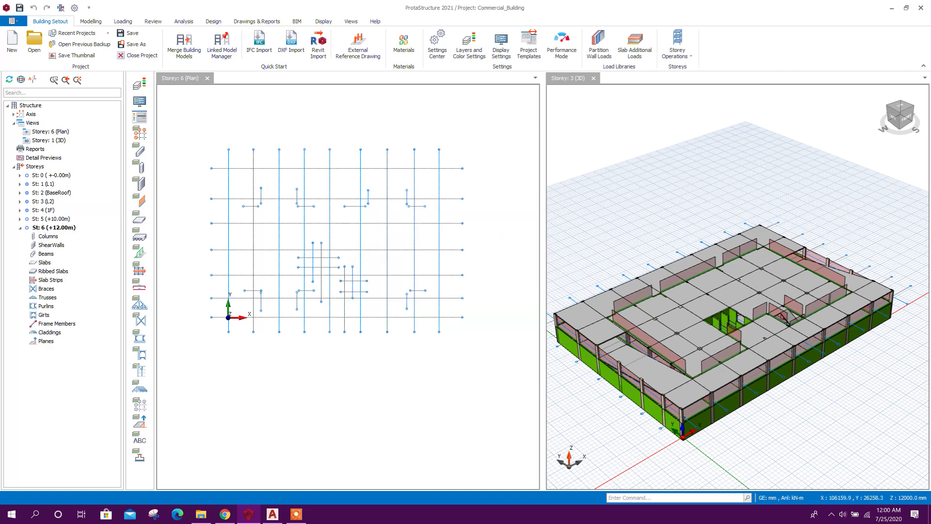
click(677, 47)
click(328, 123)
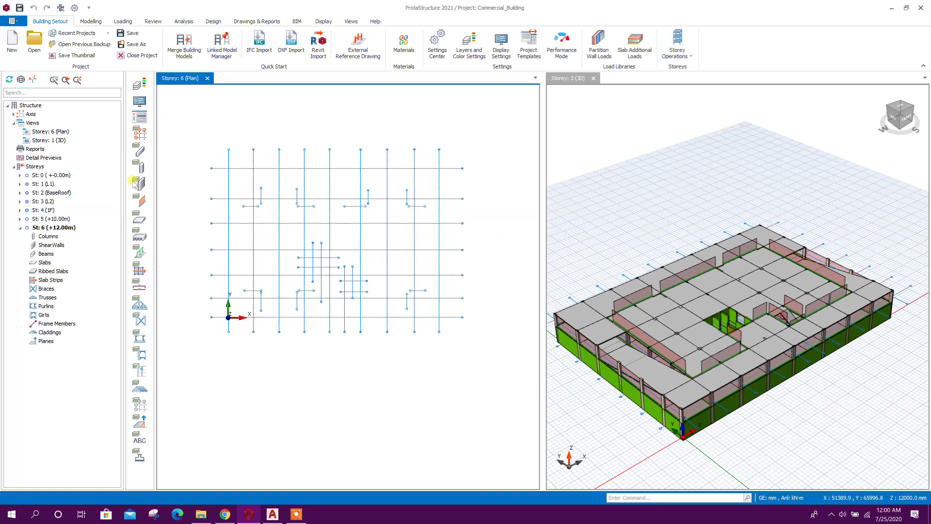
- Collapse storey 6's tree branch and open storey 4 (1F) in the plan view
click(25, 229)
click(21, 227)
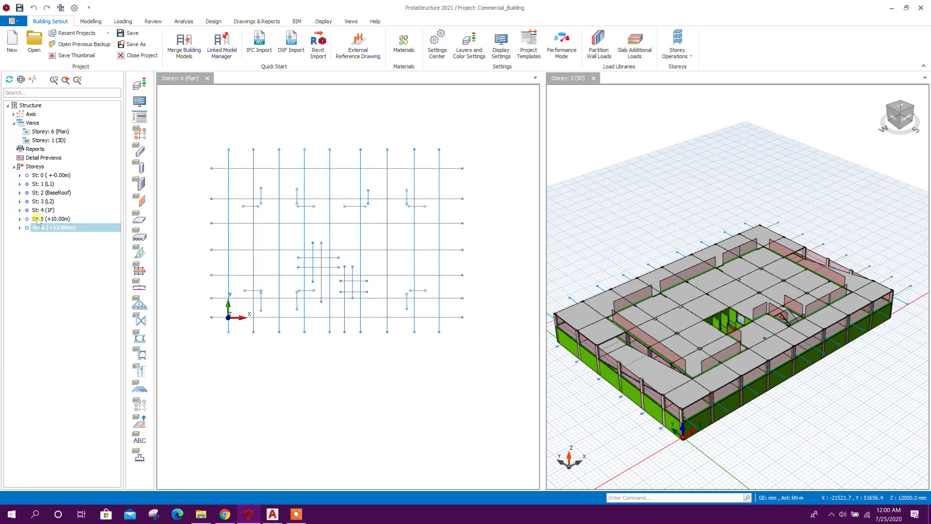
click(45, 210)
double_click(45, 210)
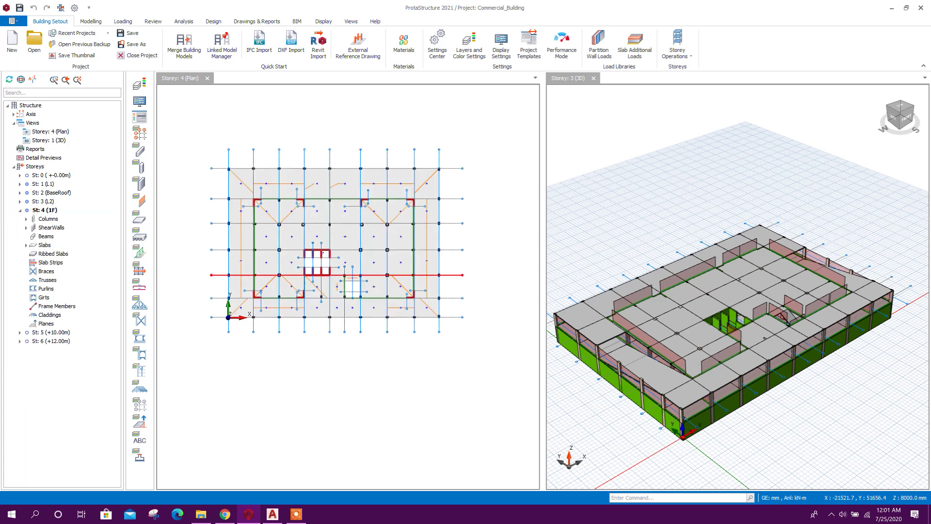
scroll(317, 318, down, 2)
scroll(305, 339, up, 2)
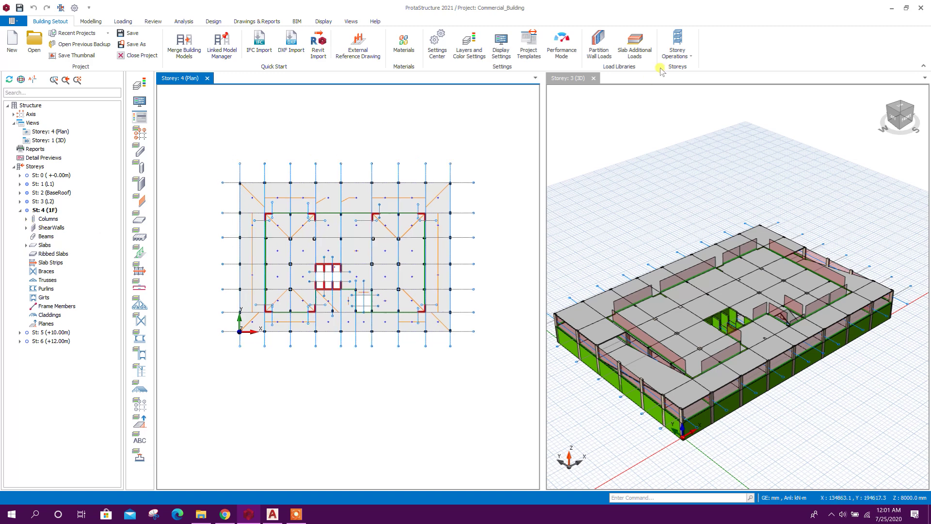
- Generate all members from storey 4 (1F) onto storey 6 (+12.00m) and close the generator
click(688, 57)
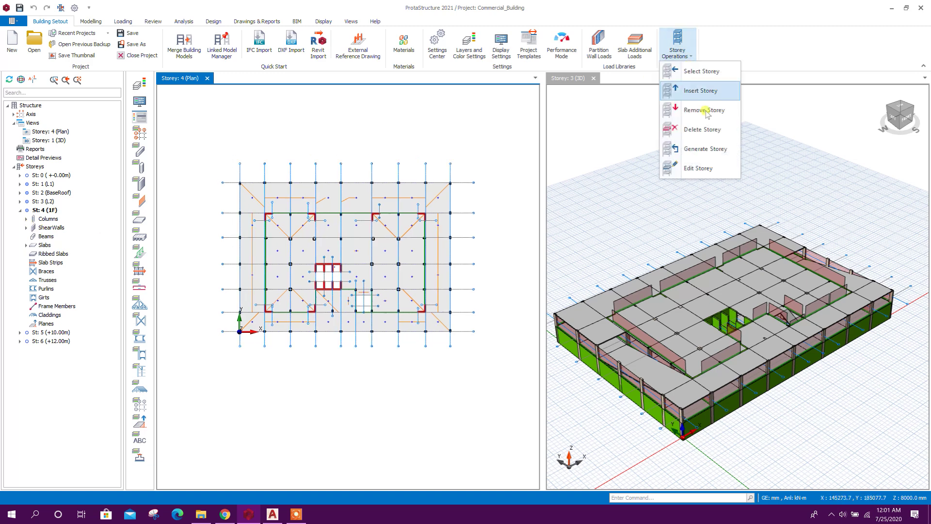
click(702, 149)
click(401, 159)
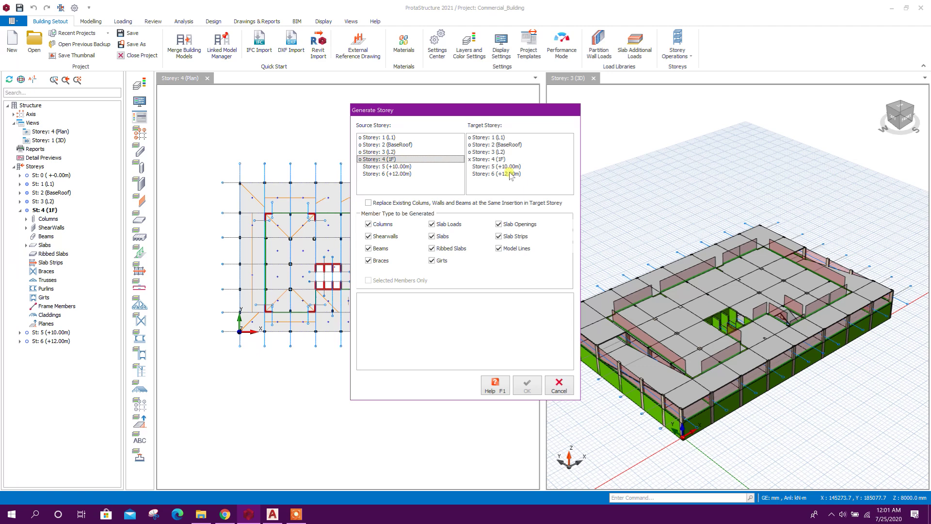
click(469, 175)
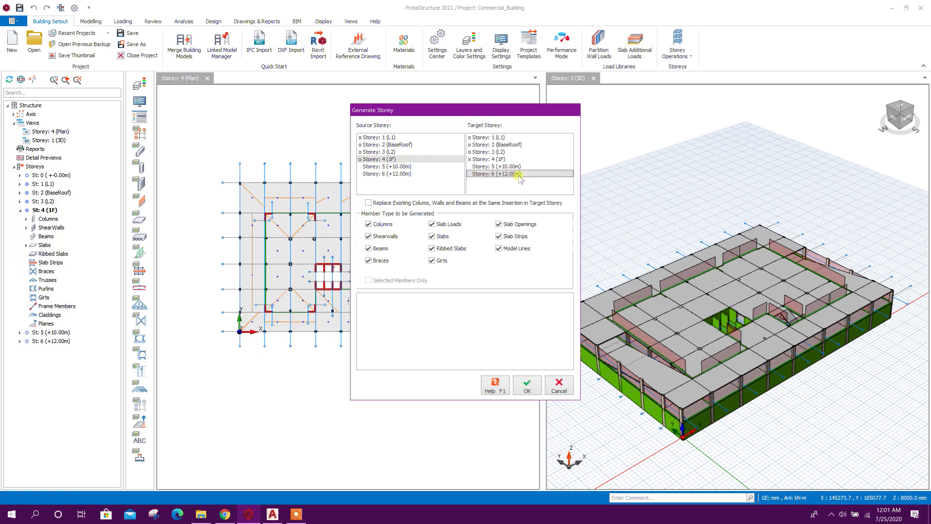
click(531, 391)
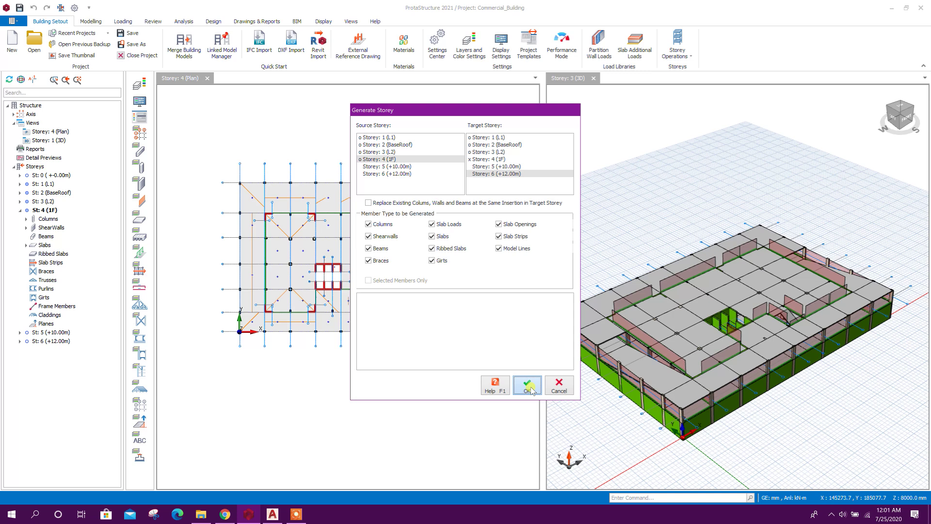
click(556, 385)
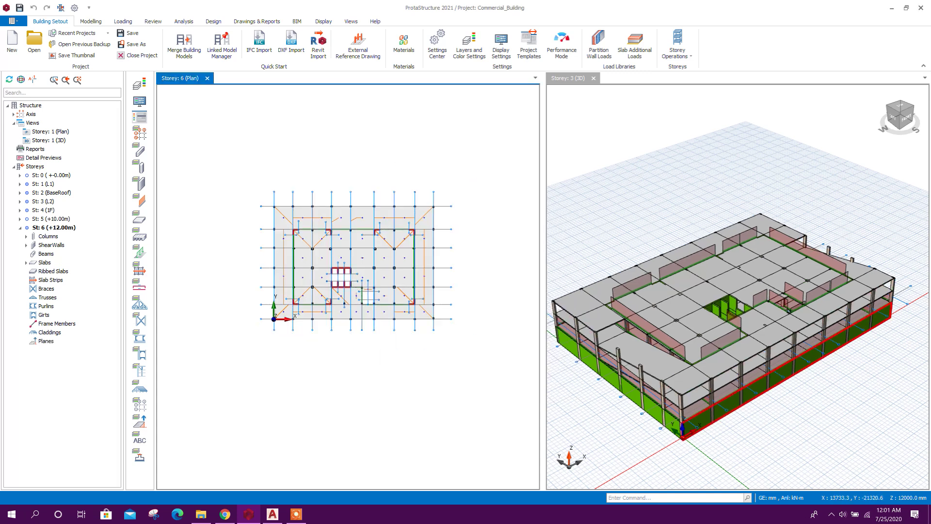
- Window-select storey 6's left, right and top perimeter members, filtering to columns and slabs only
middle_drag(735, 327, 735, 291)
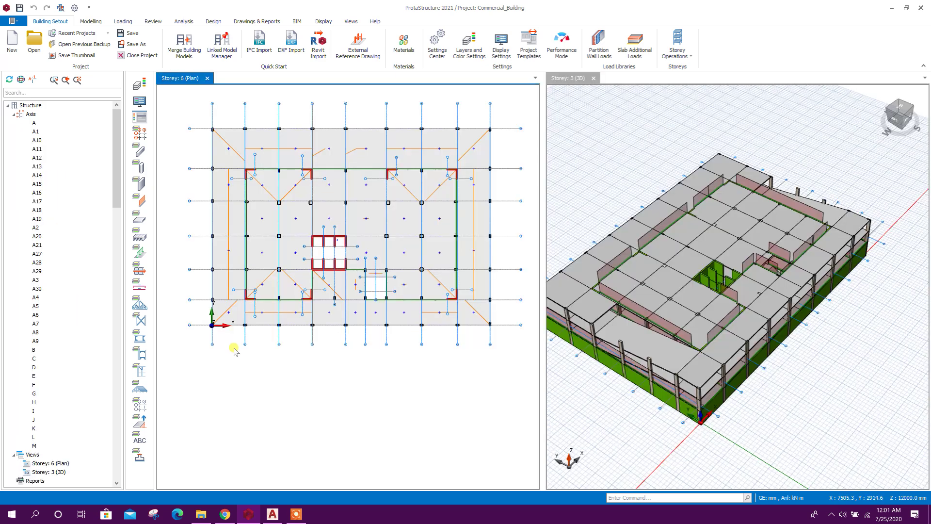
drag(234, 350, 196, 111)
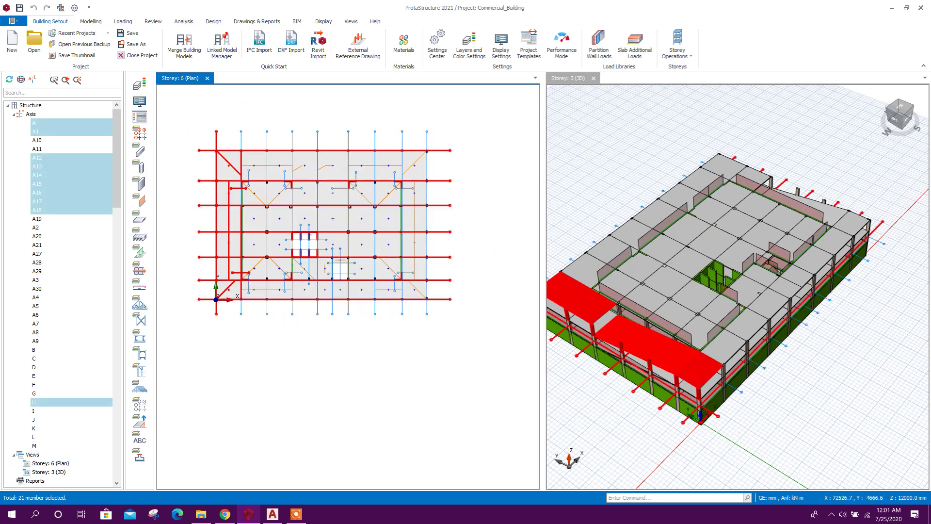
drag(419, 131, 409, 312)
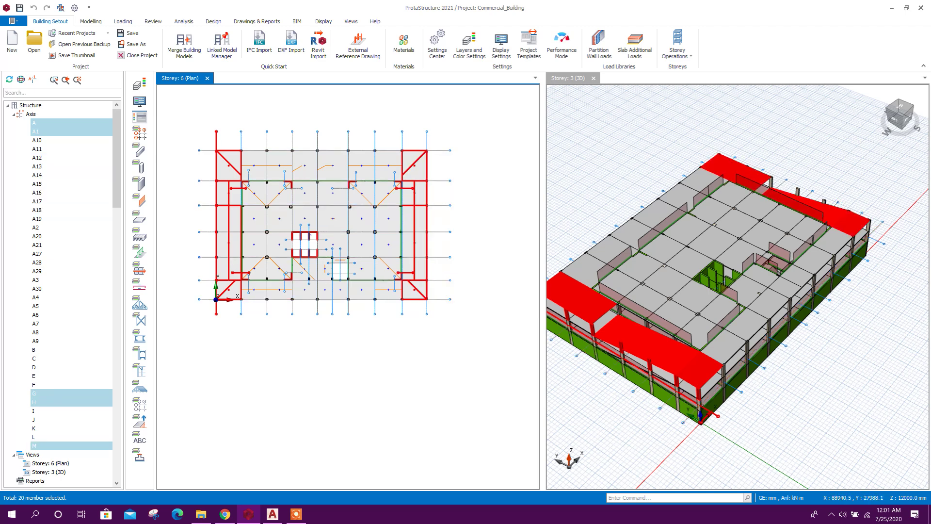
right_click(466, 224)
click(421, 149)
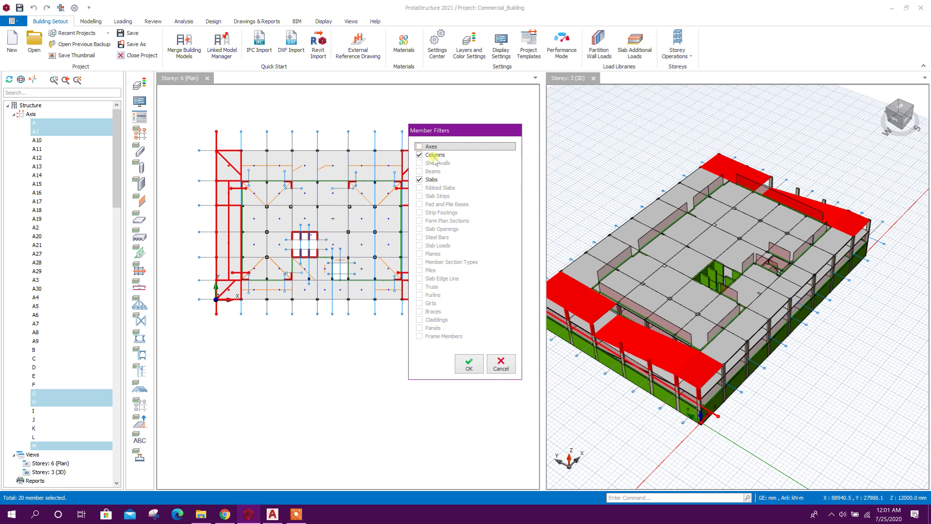
click(469, 365)
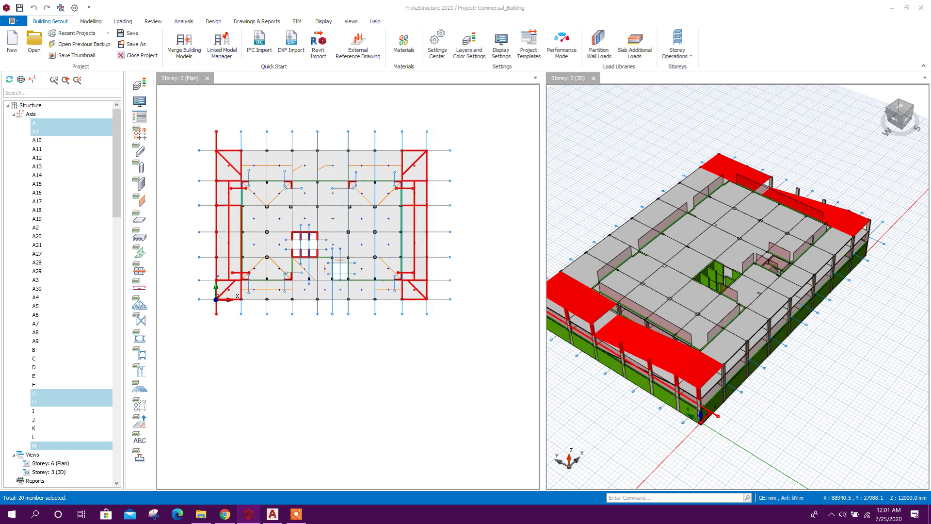
drag(469, 120, 196, 316)
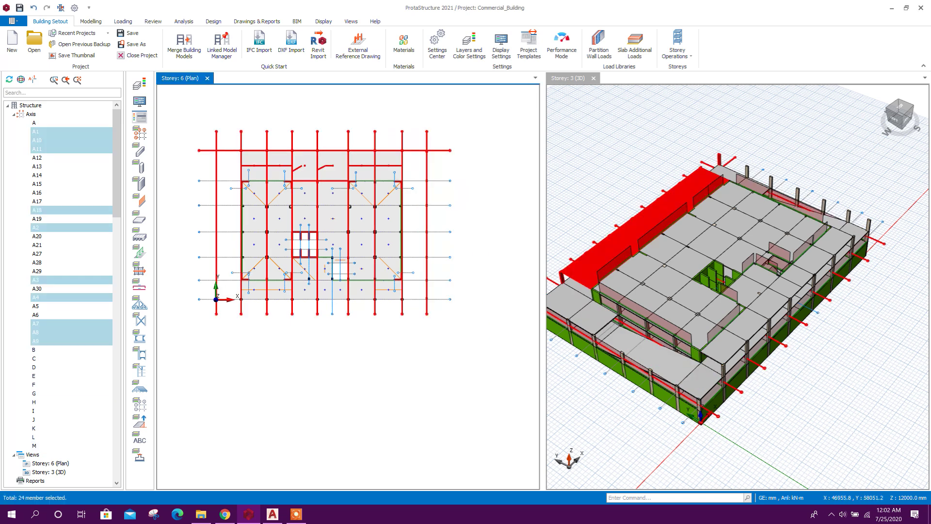
right_click(466, 218)
click(470, 365)
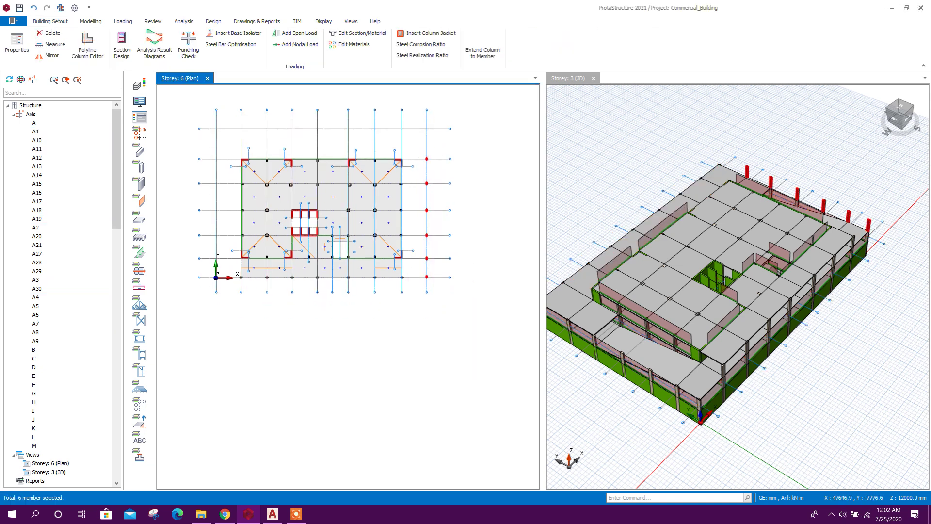
- Delete the perimeter columns and the bottom row of outer slabs, then view the result in 3D
drag(206, 269, 421, 285)
key(Delete)
drag(191, 260, 416, 271)
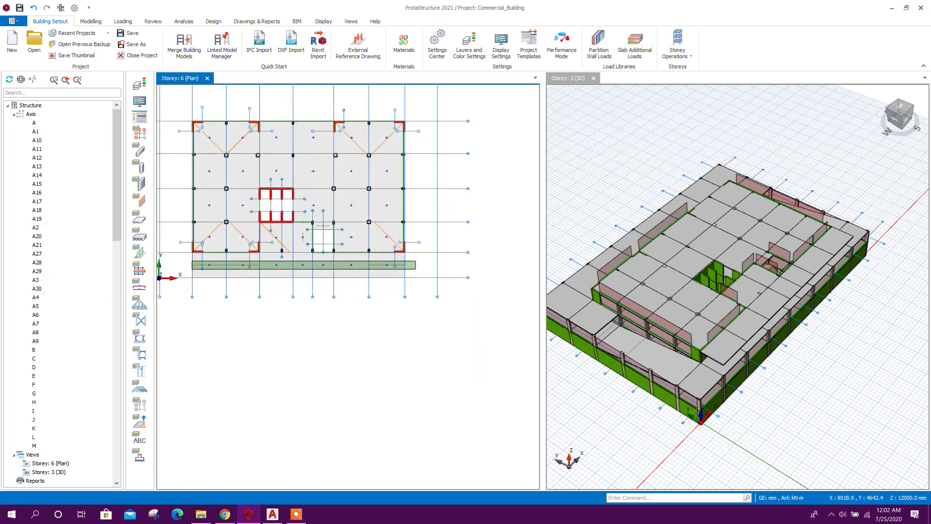
right_click(466, 218)
click(469, 364)
key(Delete)
mouse_move(779, 405)
middle_down()
mouse_move(816, 357)
mouse_move(794, 357)
mouse_move(749, 326)
mouse_move(663, 353)
mouse_move(628, 313)
middle_up()
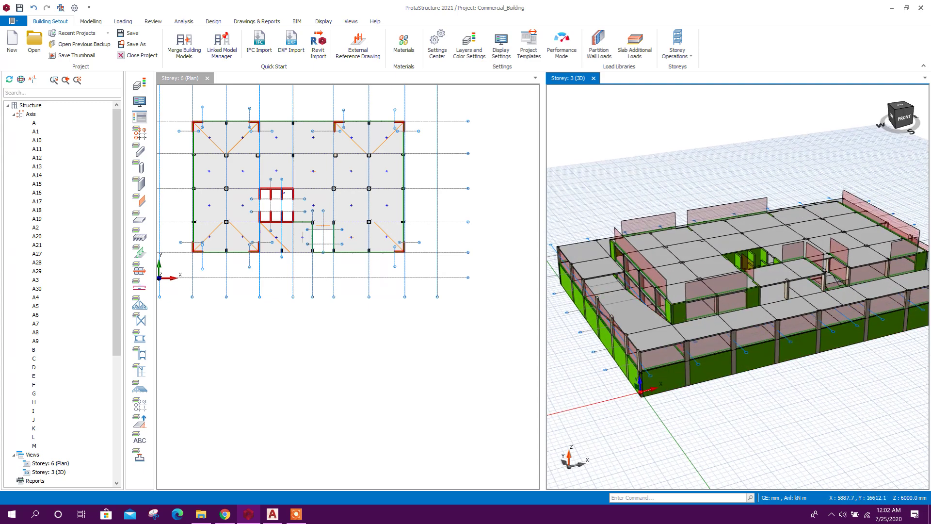
scroll(330, 264, down, 2)
- Switch to storey 4 (1F) and delete its left-edge slab 4S1 from the slab list
middle_drag(329, 264, 346, 282)
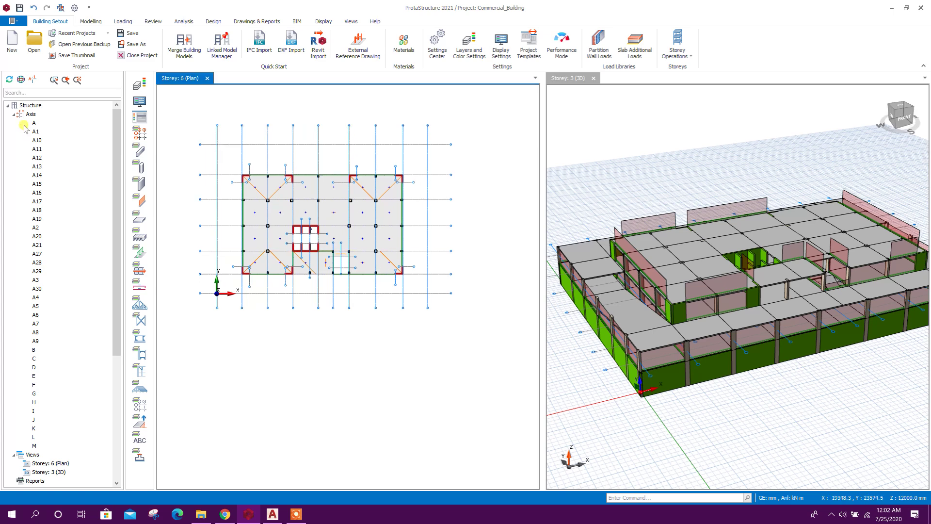
click(13, 114)
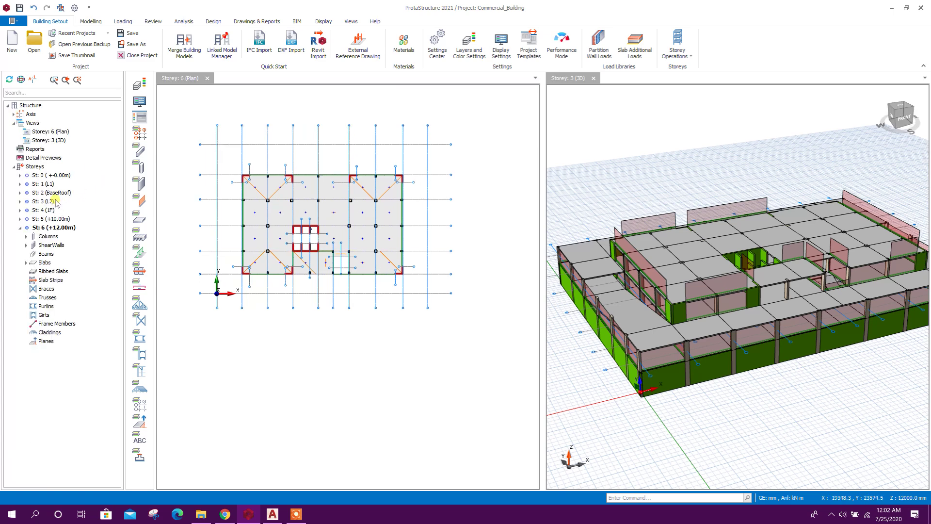
click(54, 212)
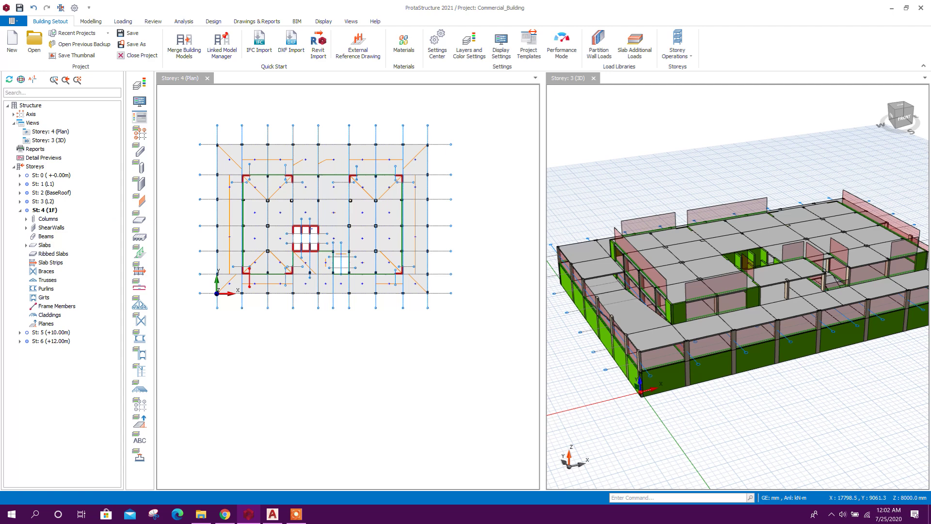
scroll(174, 236, up, 3)
click(26, 245)
click(49, 253)
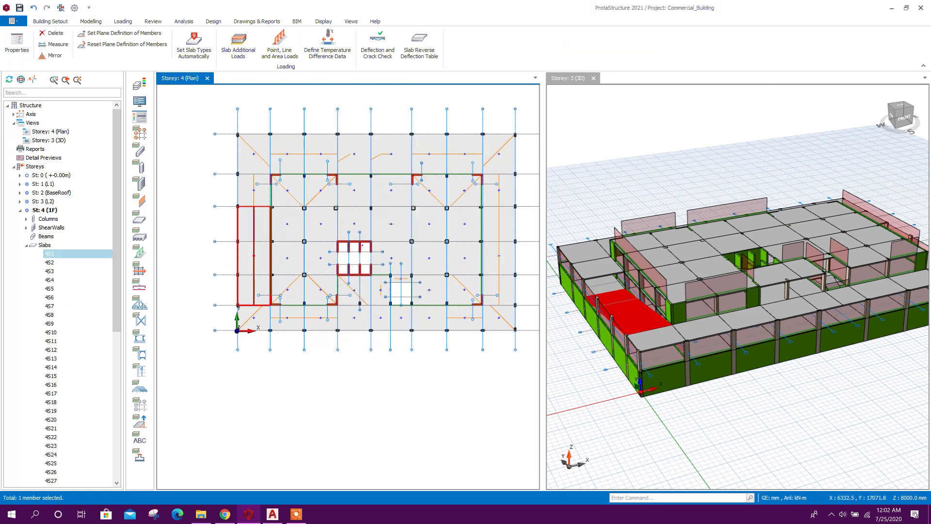
key(Delete)
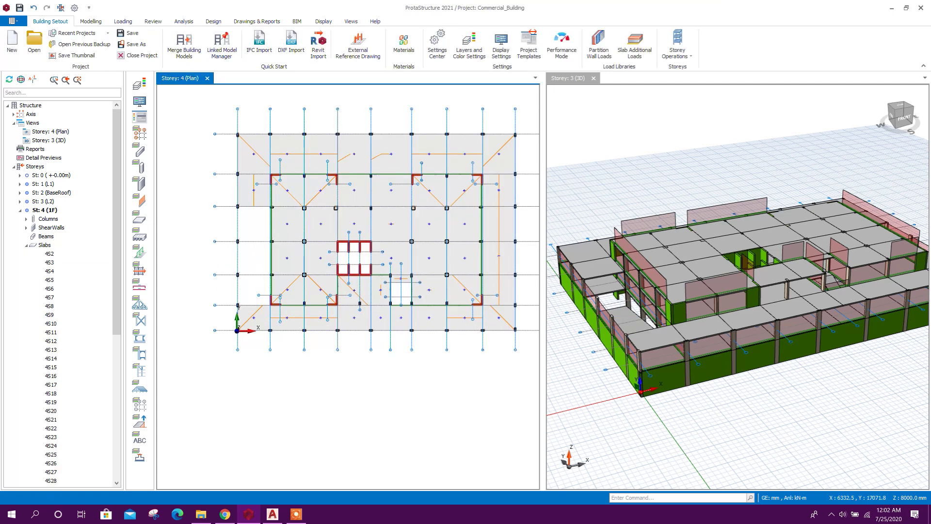
scroll(364, 234, up, 2)
scroll(219, 233, down, 2)
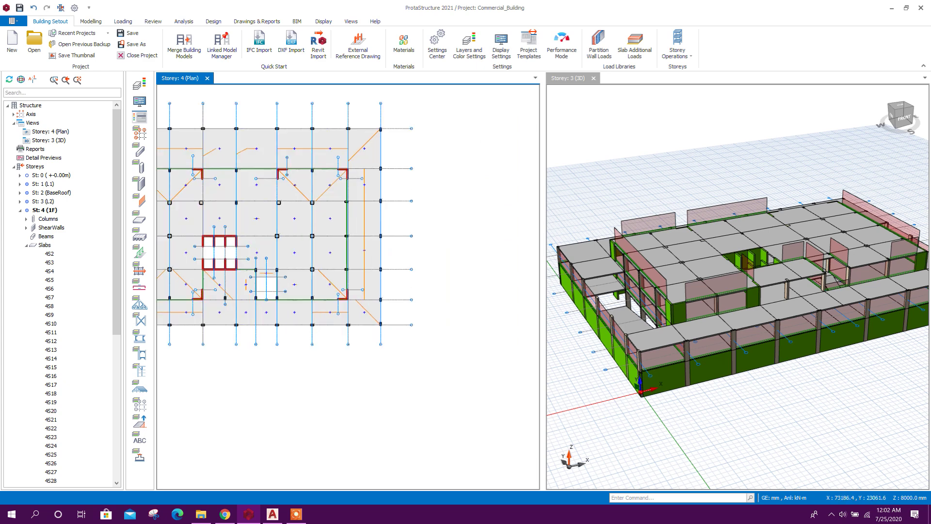
middle_drag(393, 255, 450, 250)
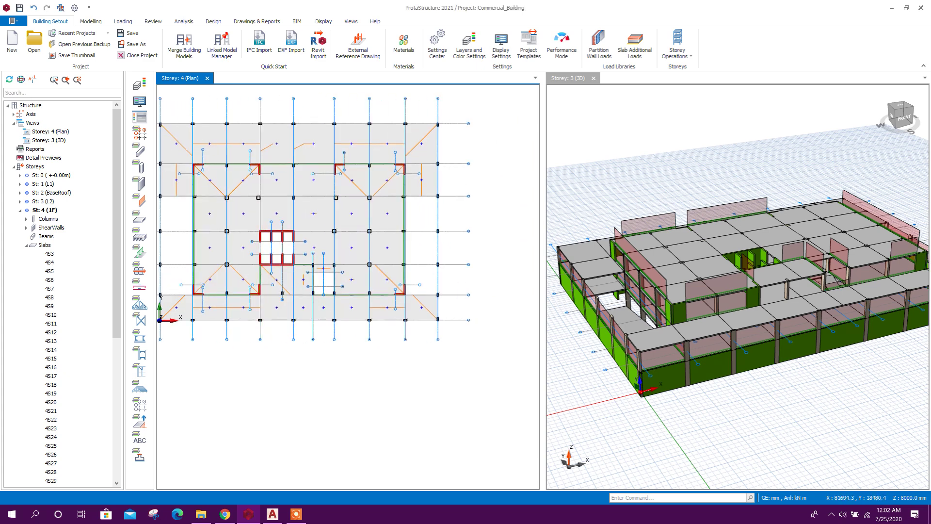
scroll(182, 219, up, 1)
scroll(182, 218, up, 1)
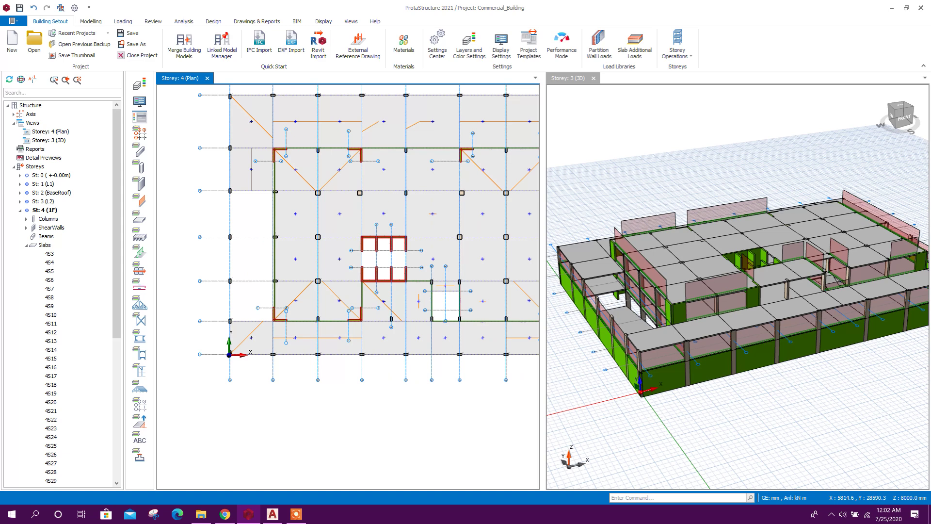
- Open slab 4S27's properties and switch slab insertion to the axis region method
click(91, 21)
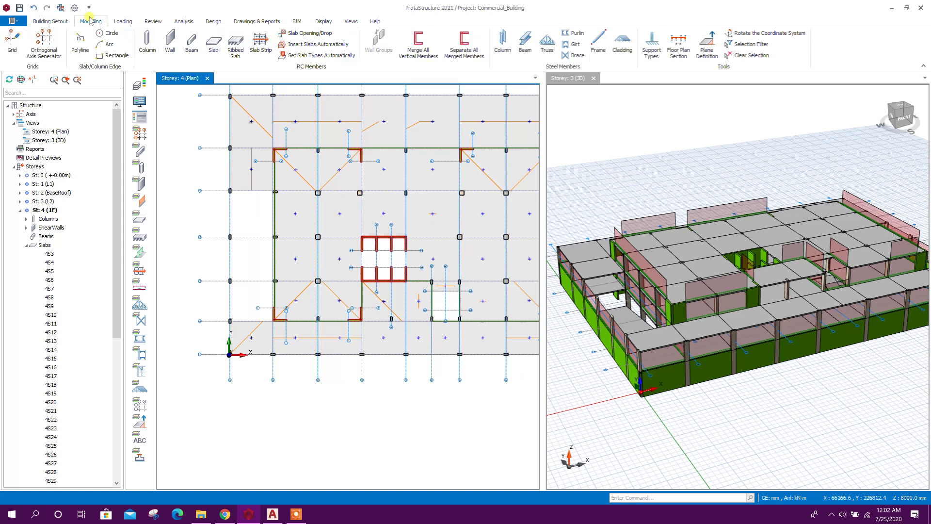
click(213, 42)
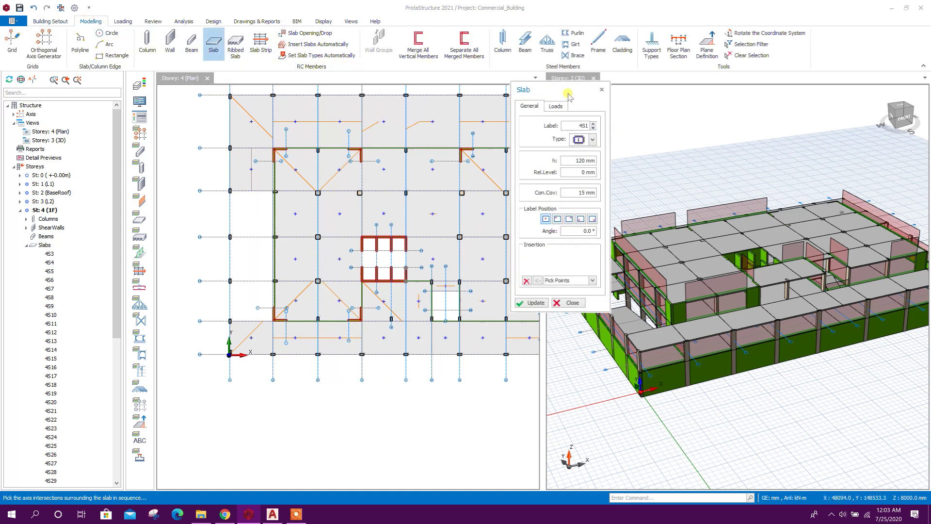
drag(567, 95, 688, 106)
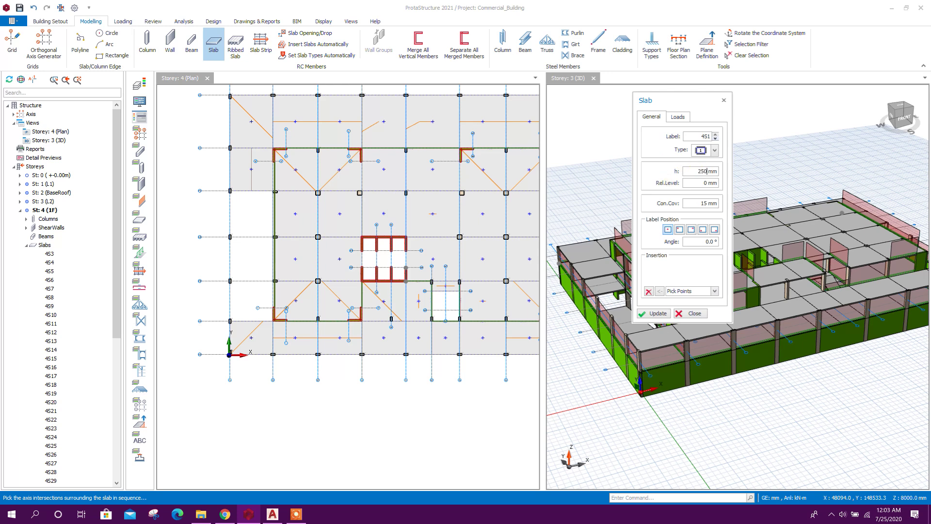
click(723, 101)
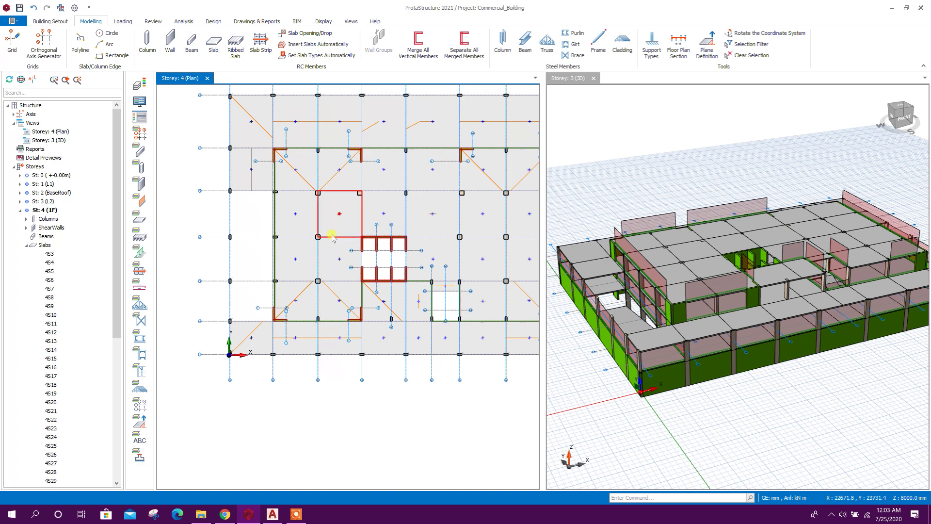
click(293, 212)
right_click(293, 212)
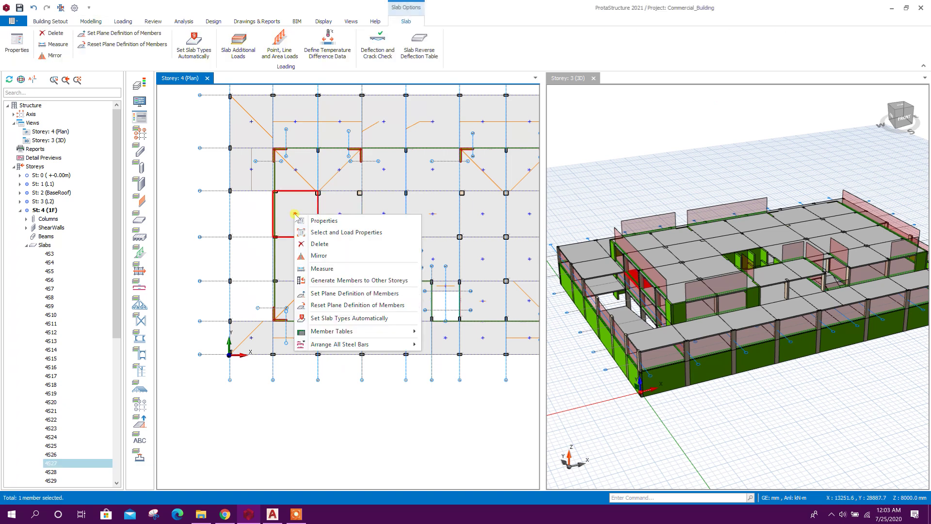
click(320, 219)
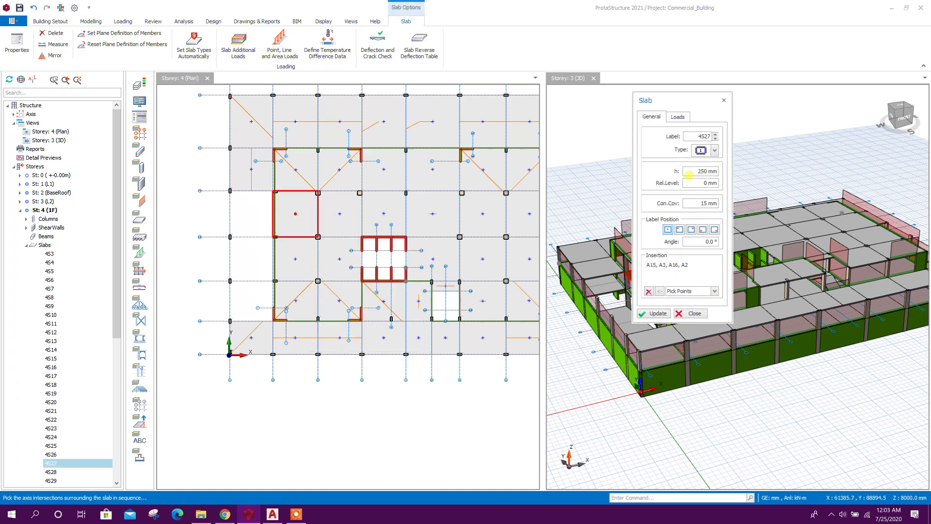
click(691, 292)
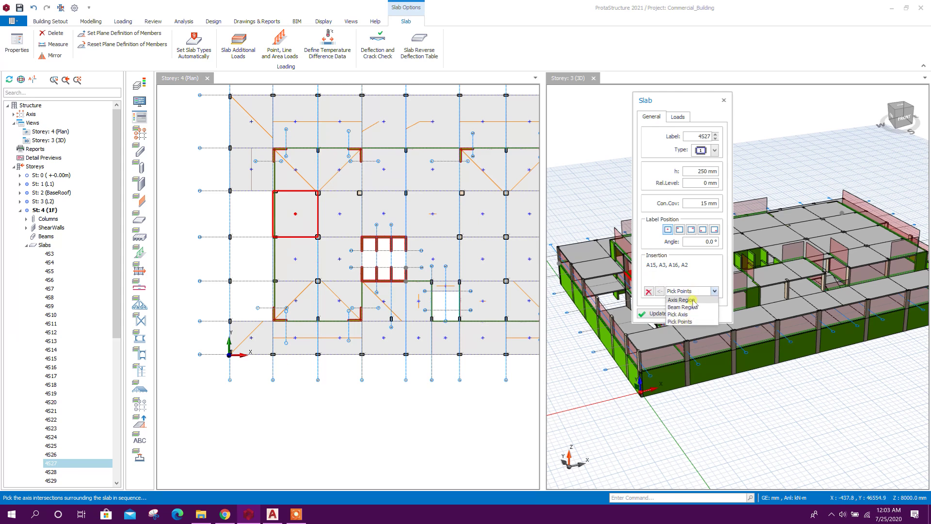
click(681, 299)
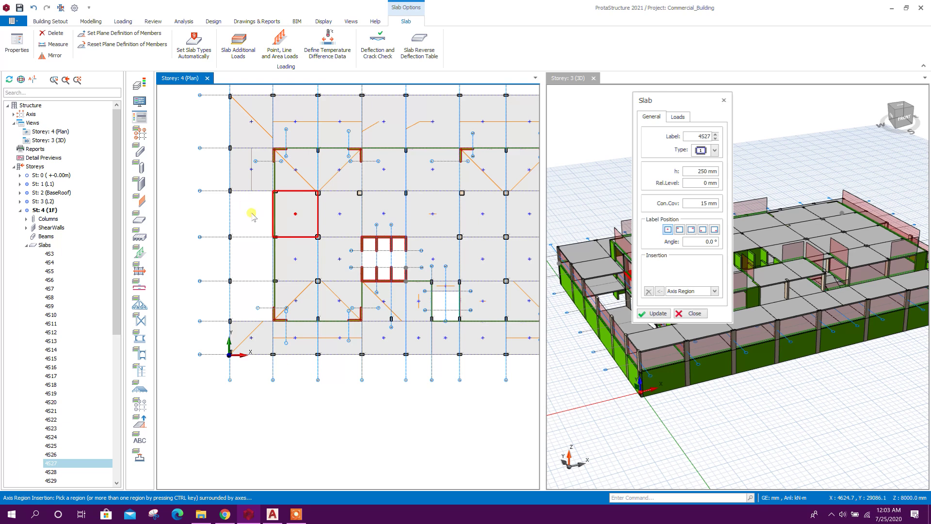
- Place new slabs in the two left-edge bays and the three right-edge bays of storey 1F
click(245, 254)
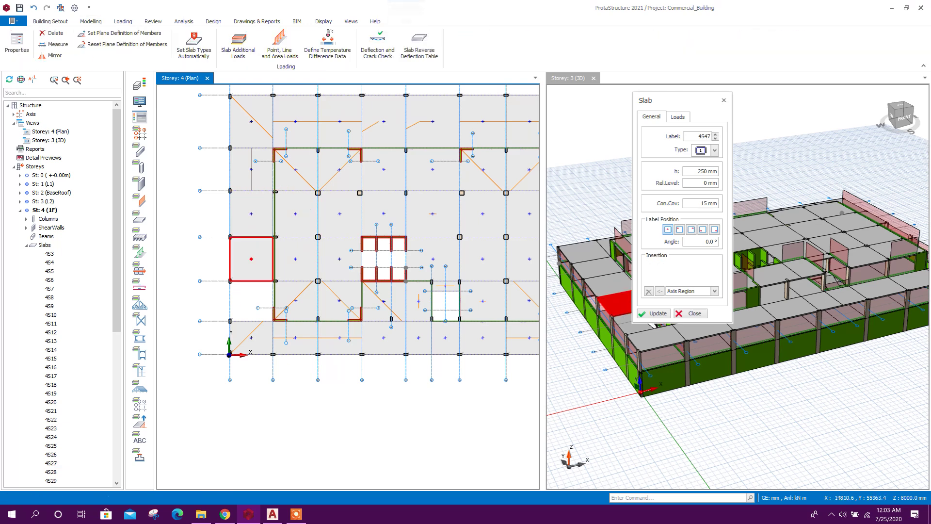
click(248, 305)
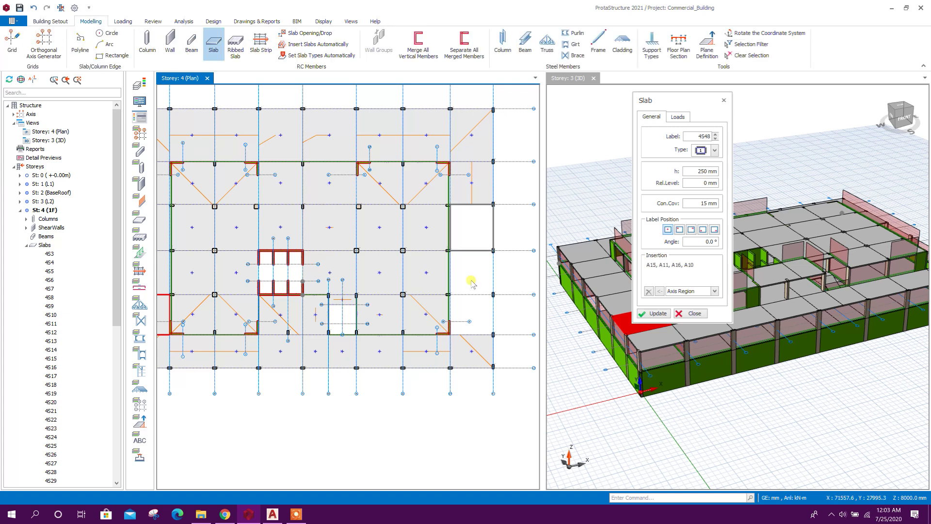
click(473, 280)
click(472, 284)
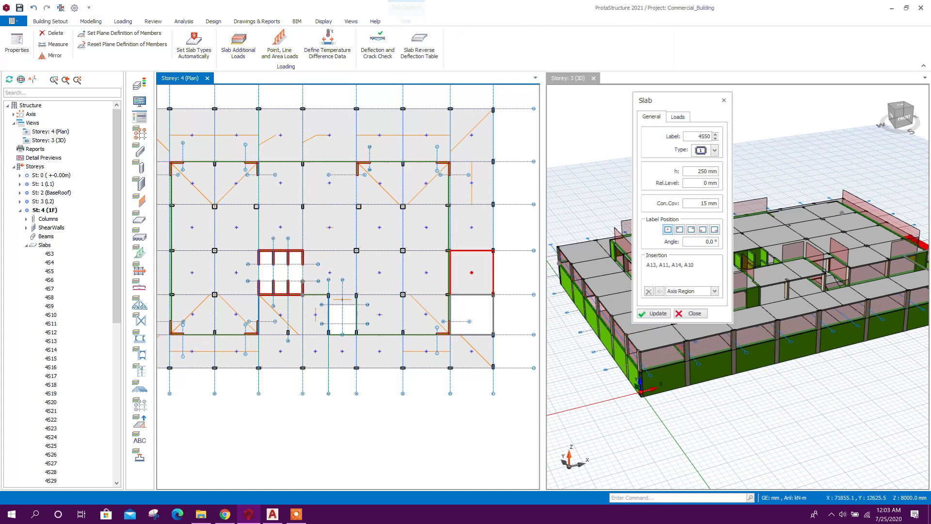
click(477, 313)
click(697, 314)
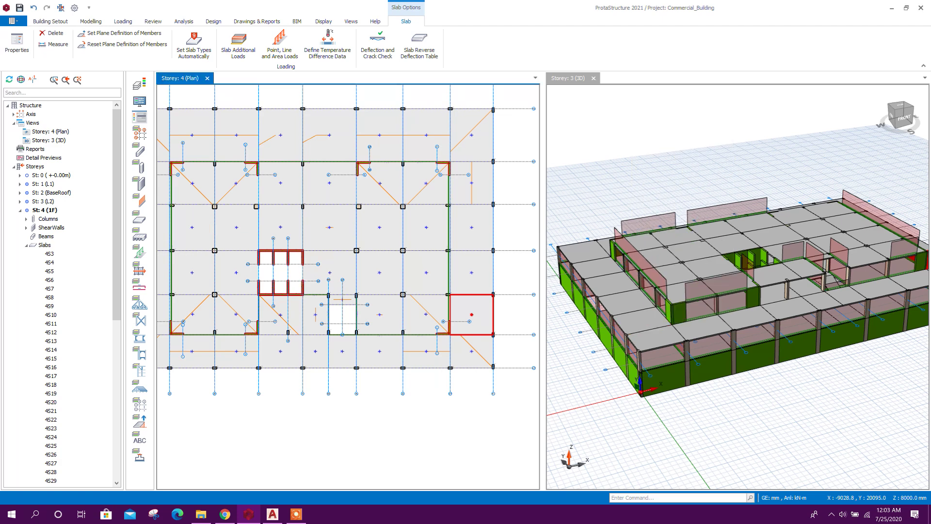
scroll(394, 265, down, 2)
key(Escape)
scroll(437, 291, up, 1)
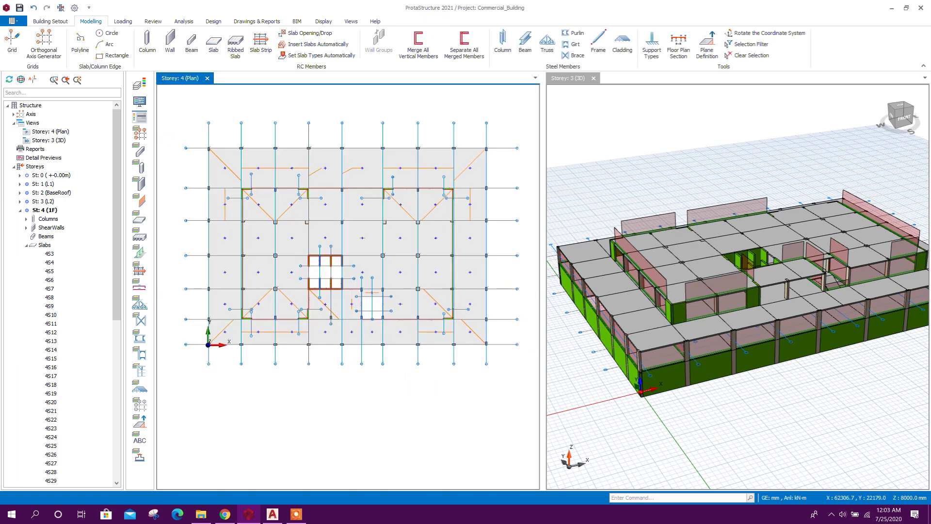
- Check the new right-bay slab's loads (2.0/3.0 kN/m², 250 mm thick) and close its properties
click(470, 272)
right_click(473, 273)
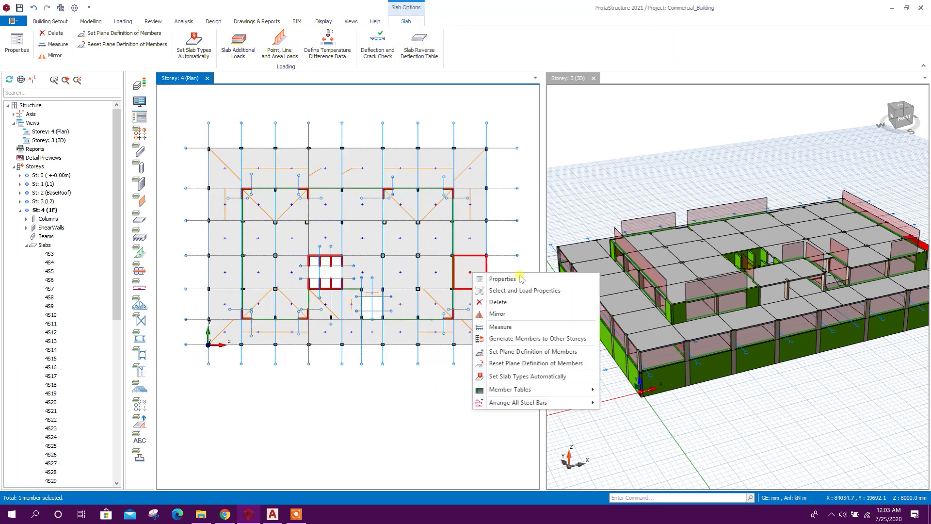
click(521, 278)
click(678, 117)
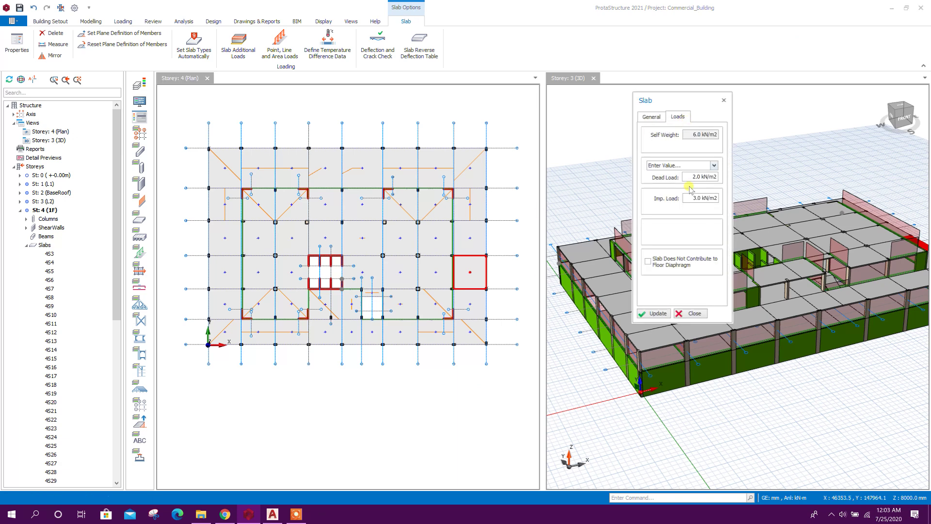
middle_drag(436, 291, 396, 294)
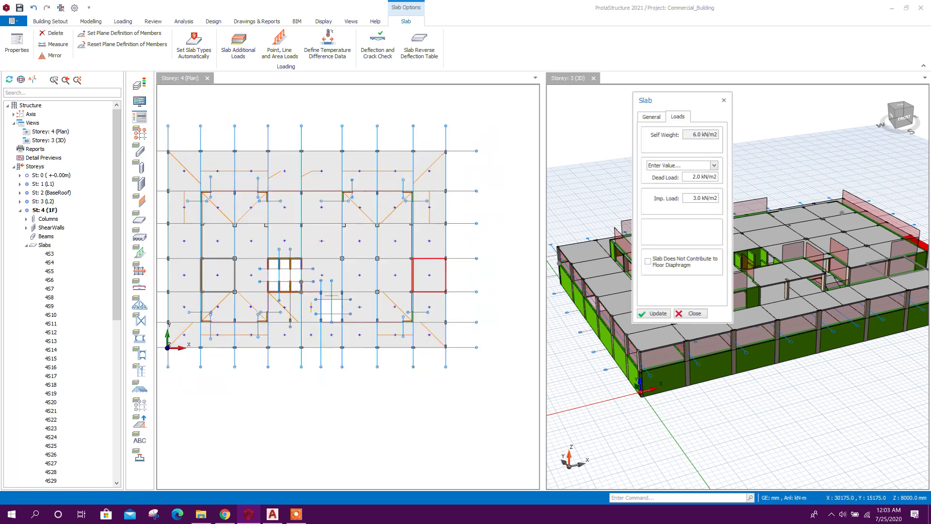
scroll(218, 274, up, 2)
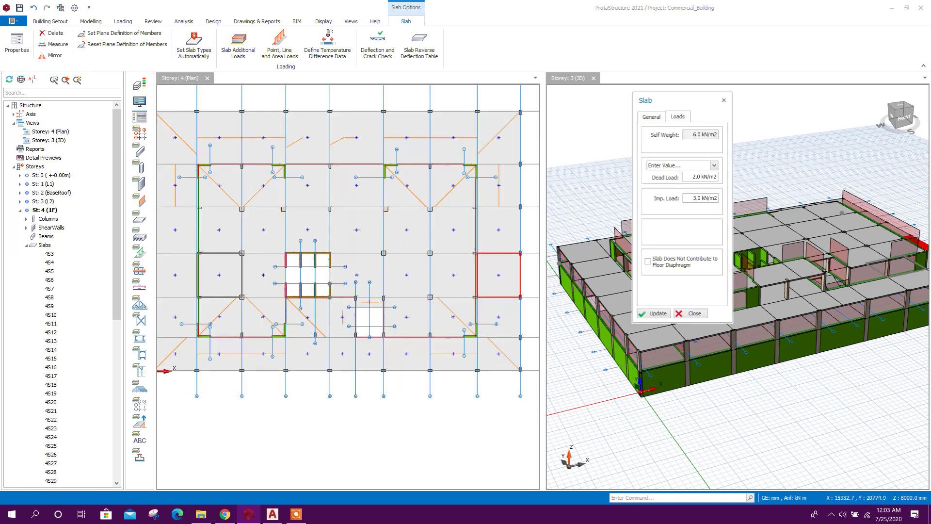
click(686, 313)
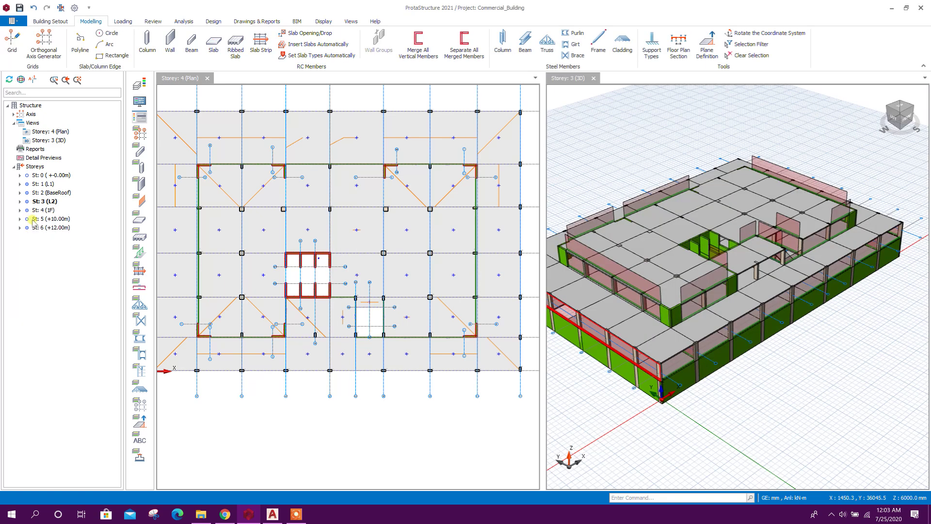
- Select storey 6 and open the Edit Storey table from Building Setout's storey operations
click(61, 229)
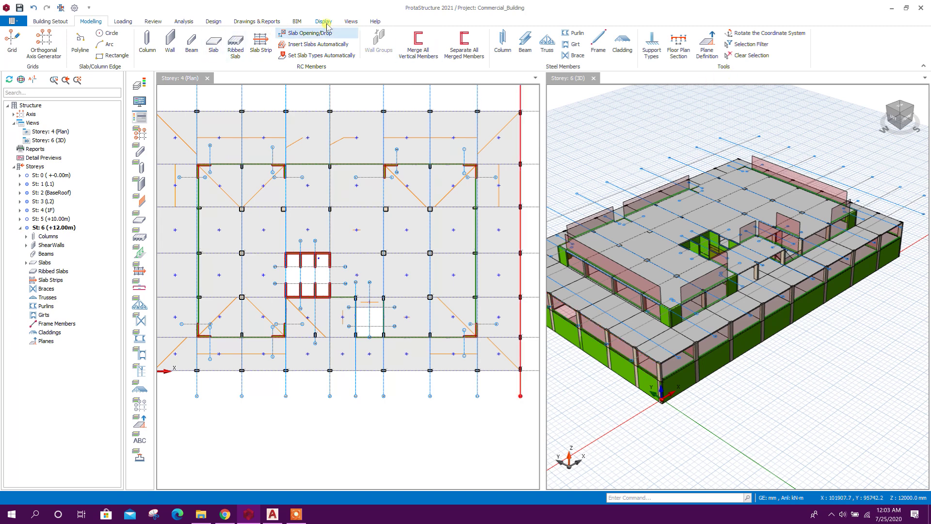
click(350, 22)
click(51, 21)
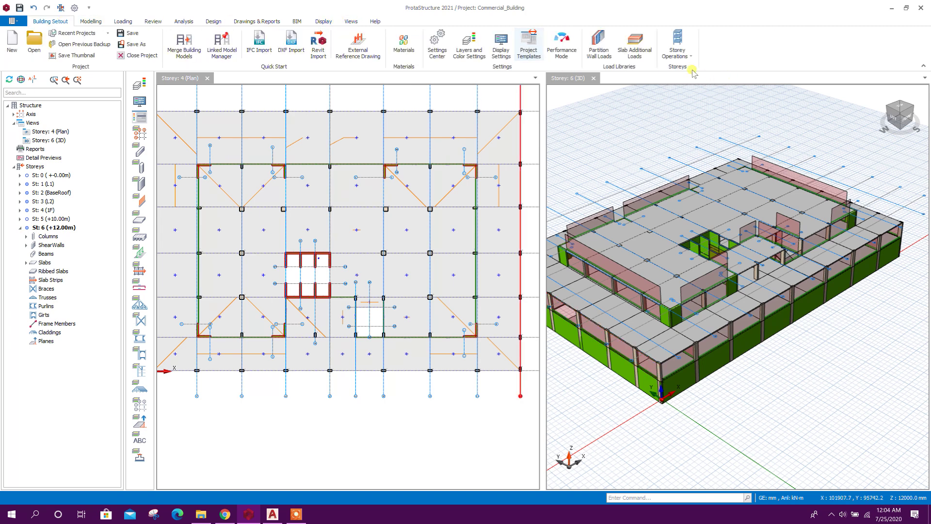
click(677, 50)
click(693, 175)
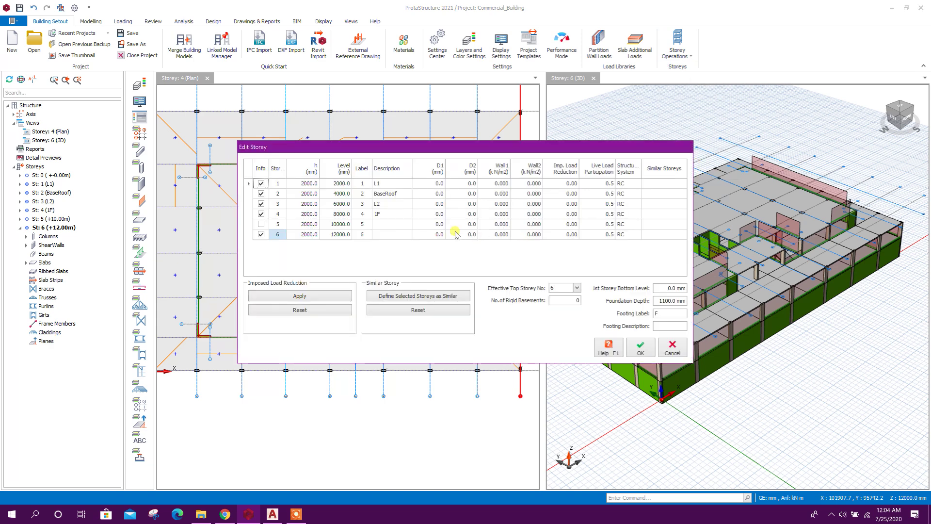
- Enter descriptions L3 for storey 5 and 2F for storey 6, then select the L2 and L3 rows
click(386, 225)
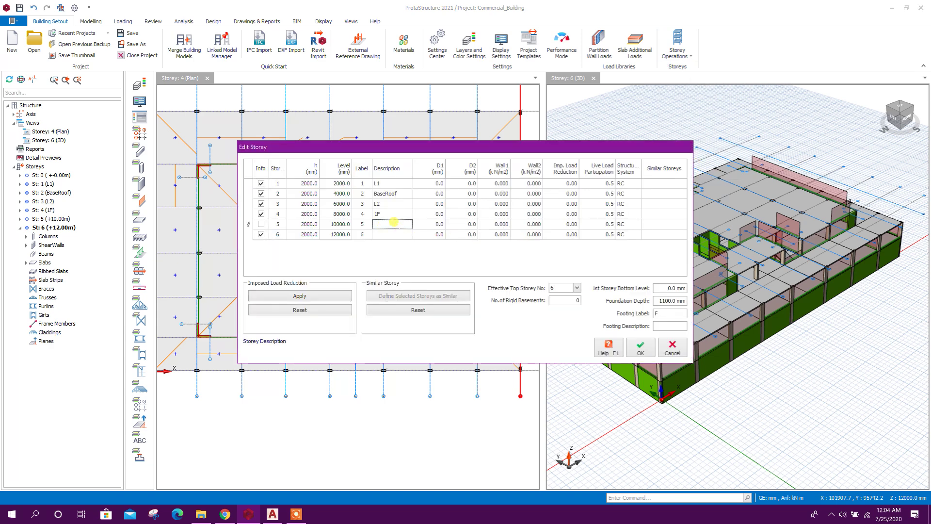
text(L3)
click(402, 236)
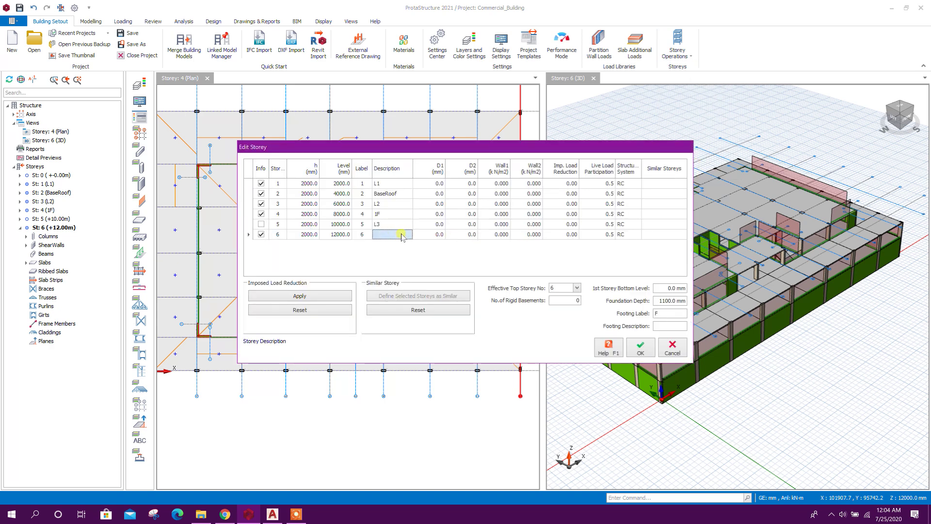
text(3)
text(2F)
click(410, 226)
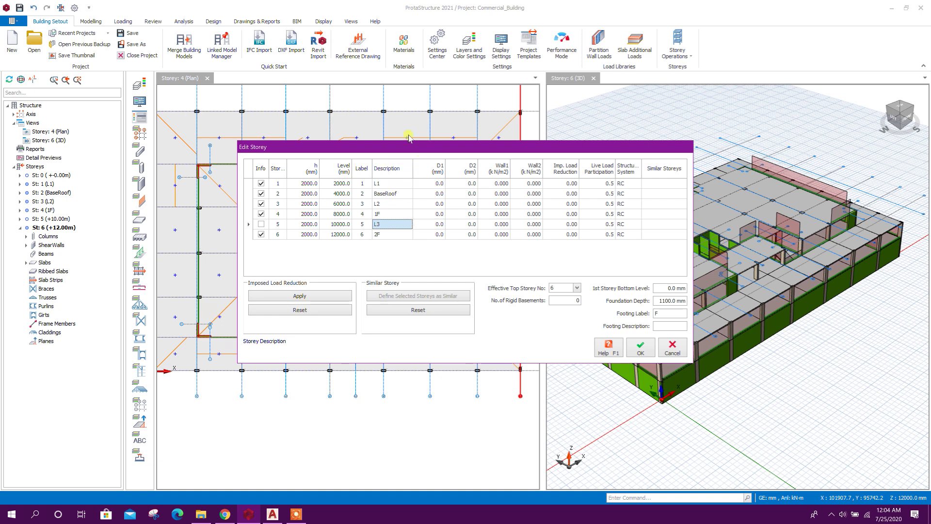
drag(429, 147, 392, 128)
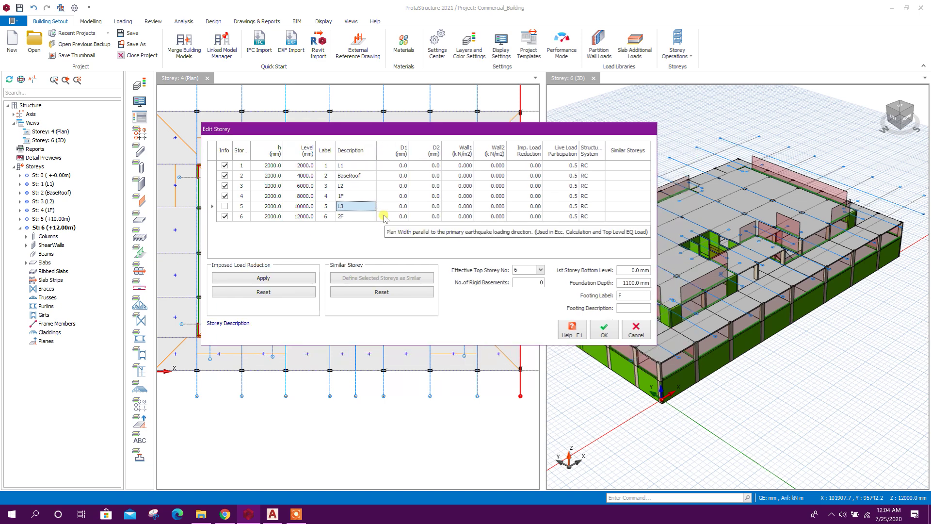
click(366, 188)
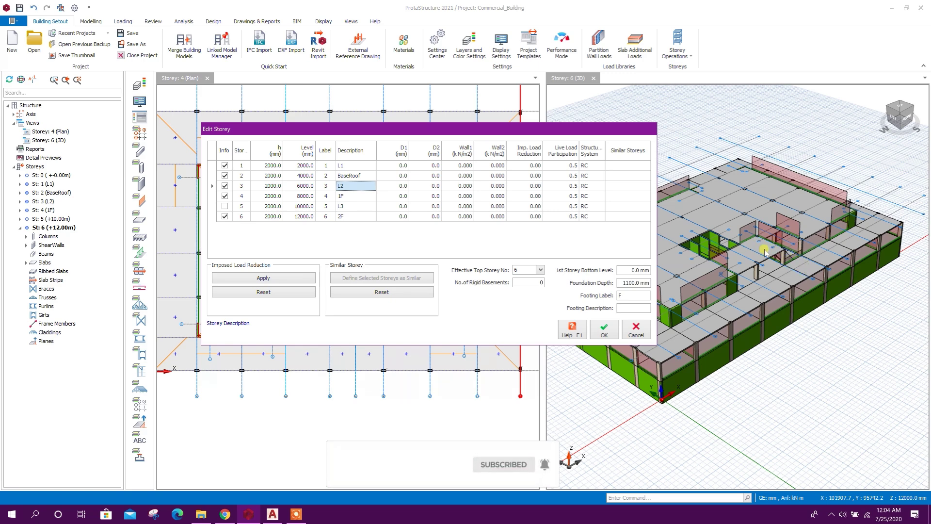
ctrl+click(356, 208)
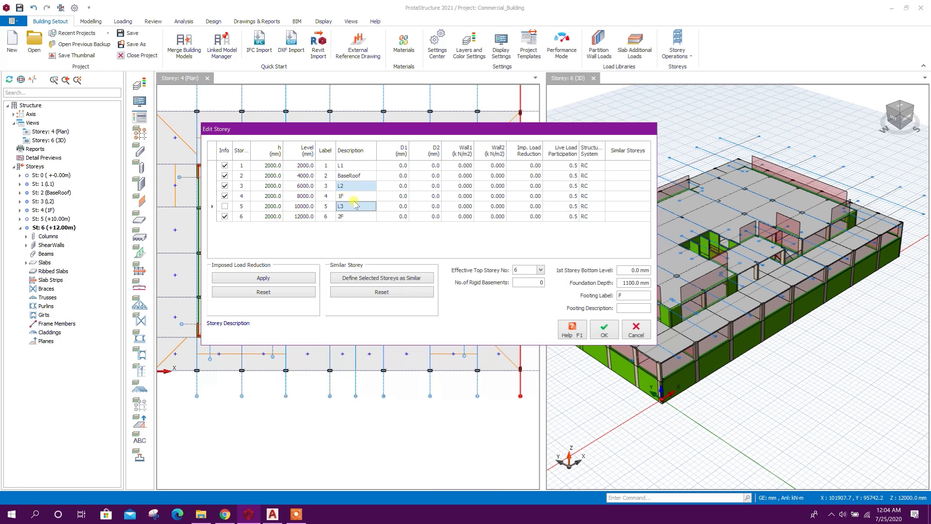
- Define storeys L2 and L3 as similar and apply the storey table changes, accepting the undo warning
click(353, 188)
ctrl+click(359, 208)
click(411, 281)
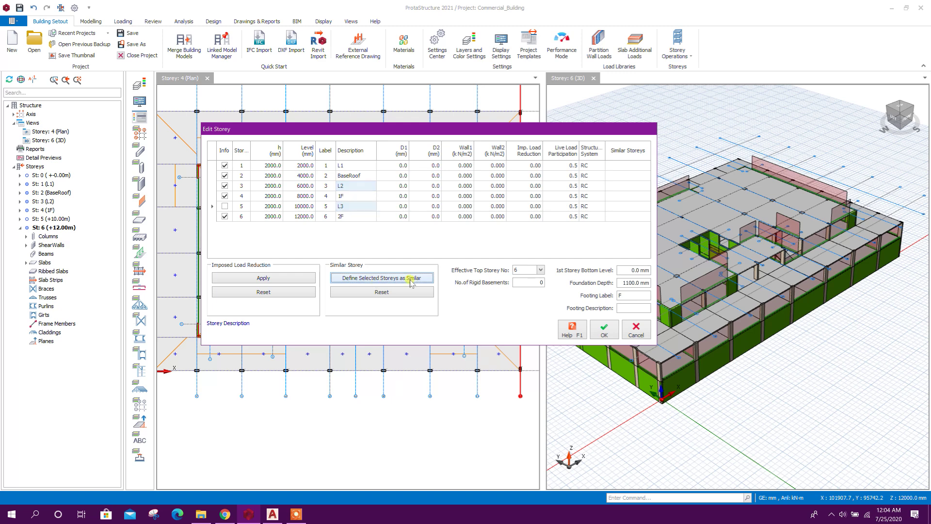
click(605, 332)
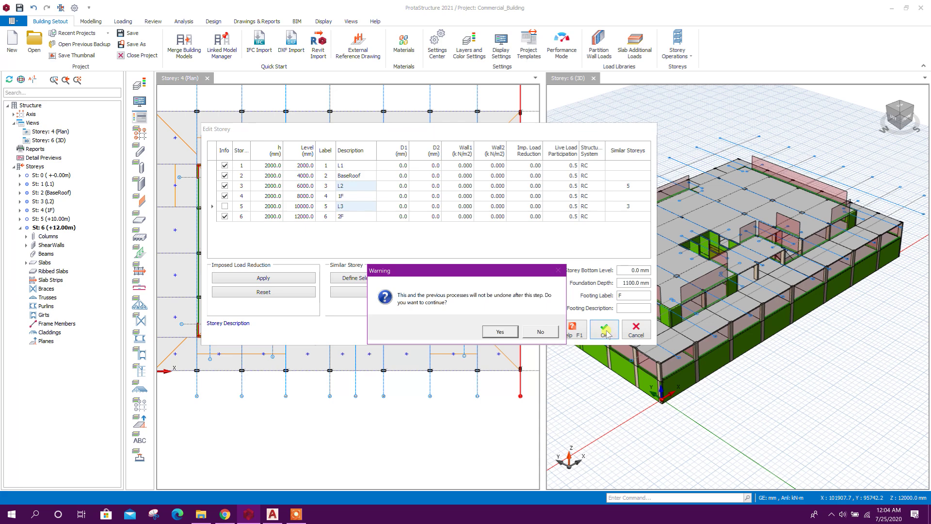
click(500, 332)
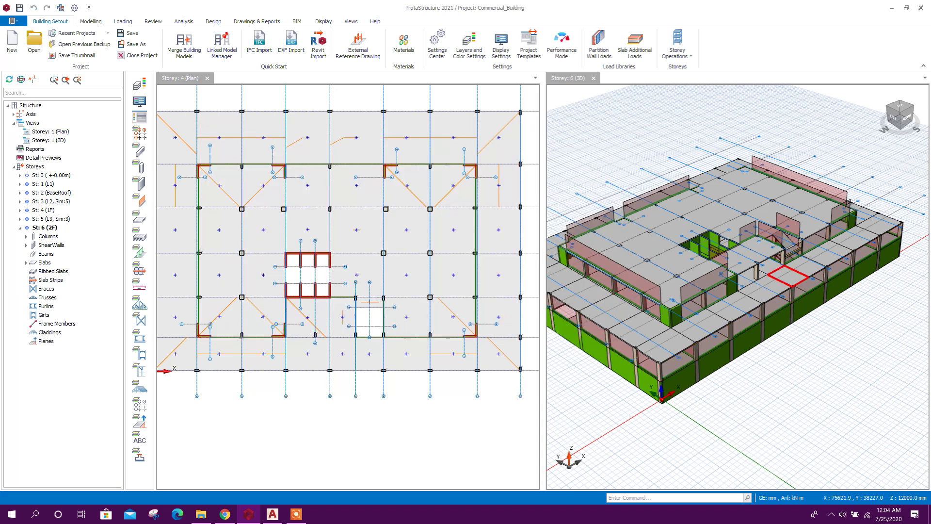
scroll(800, 269, up, 5)
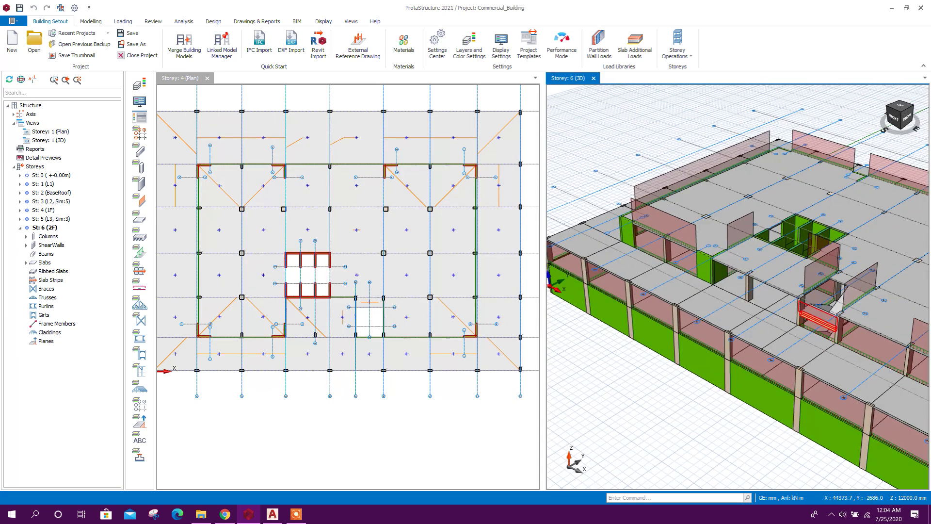
scroll(816, 321, up, 5)
- Orbit the 3D model lower, re-expand the 2F tree node, and bring AutoCAD's floor plan forward
middle_drag(801, 349, 859, 316)
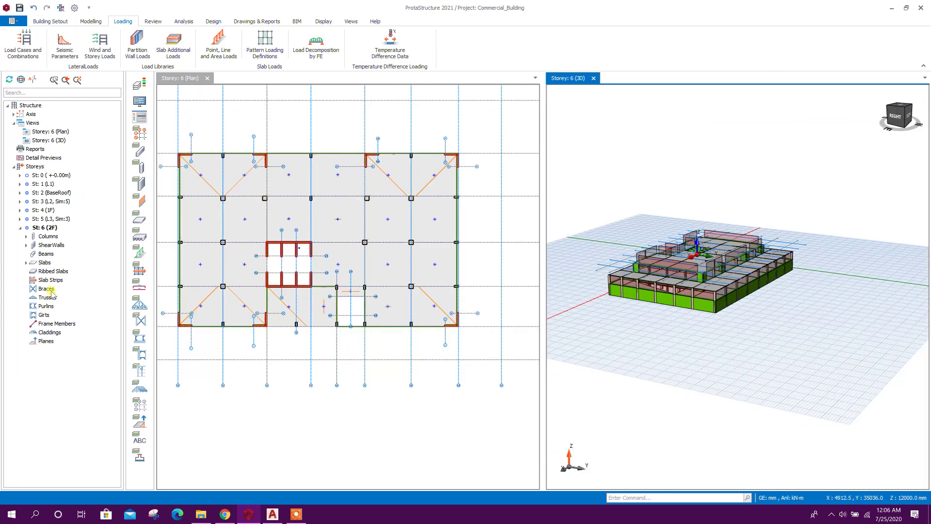
click(24, 227)
click(24, 228)
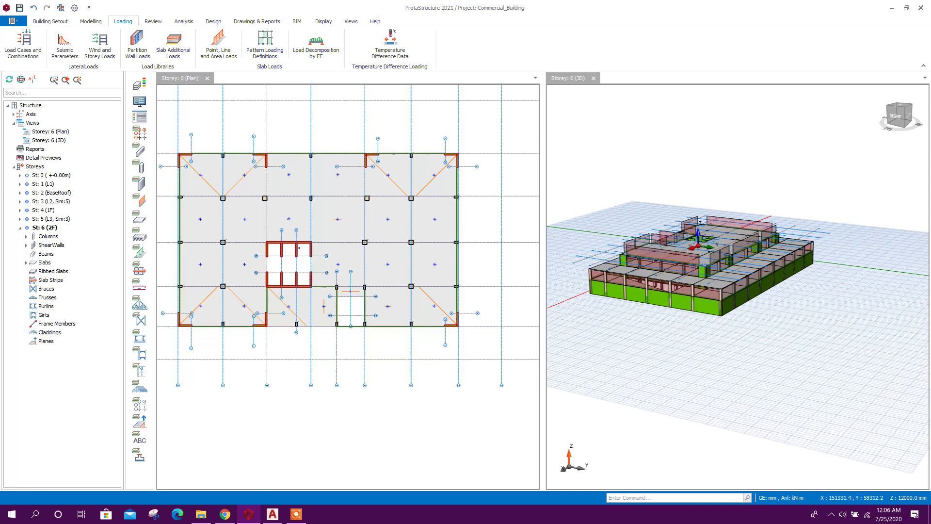
click(275, 514)
scroll(436, 233, down, 2)
scroll(347, 306, down, 2)
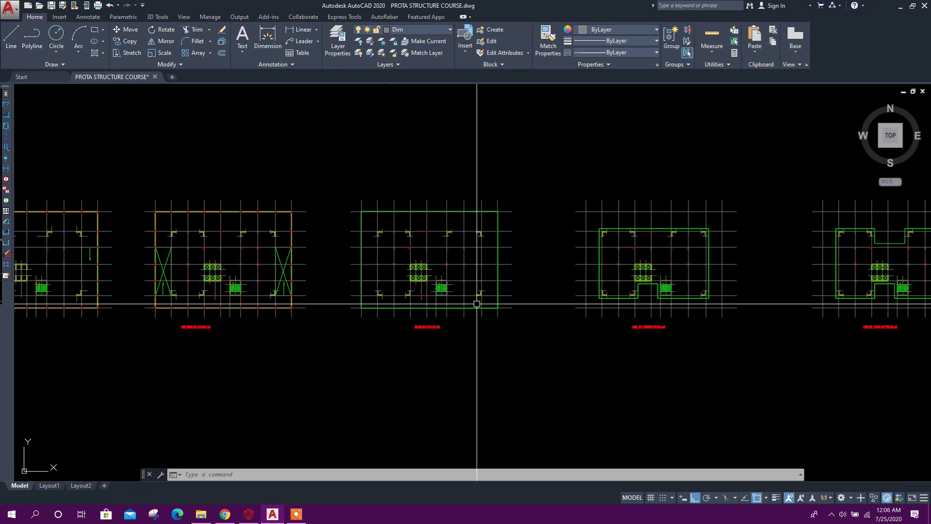
scroll(417, 262, down, 2)
scroll(416, 261, up, 3)
scroll(422, 304, up, 2)
scroll(379, 315, down, 2)
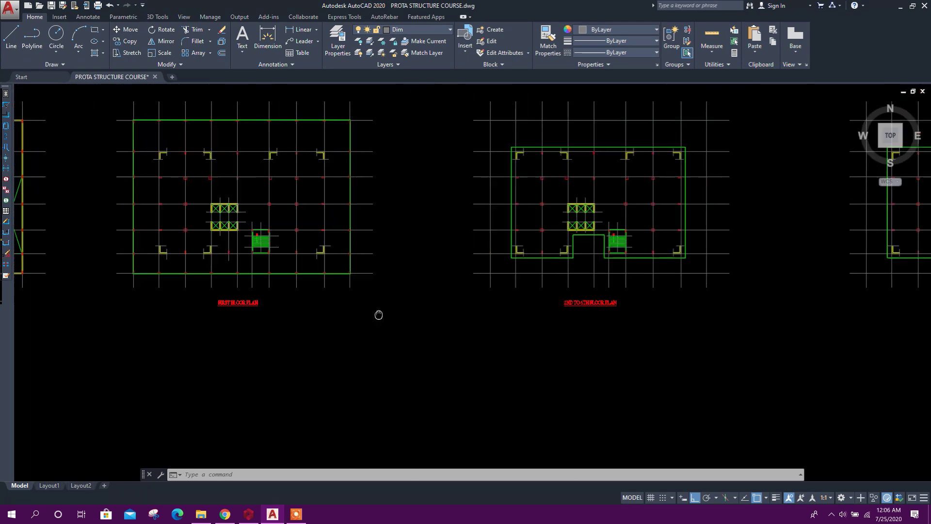
scroll(491, 313, up, 2)
scroll(490, 313, up, 1)
scroll(422, 323, up, 3)
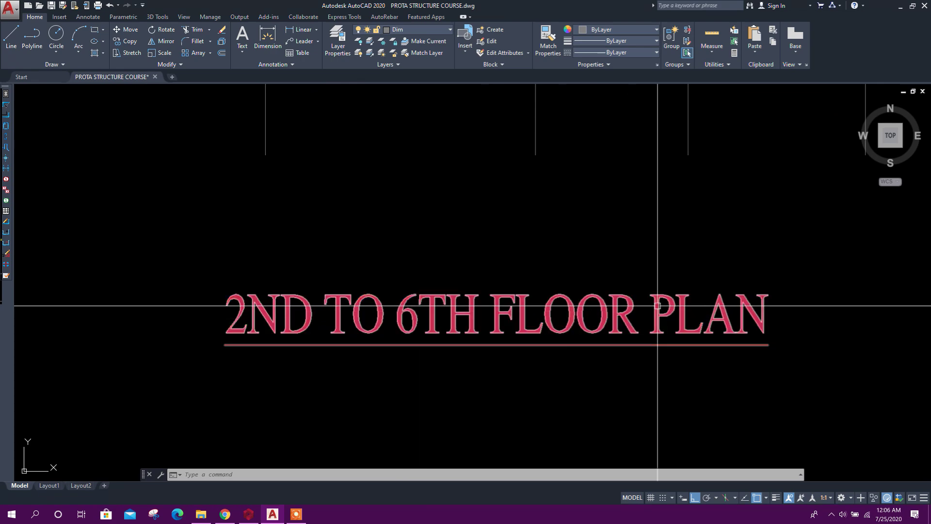
scroll(592, 301, down, 3)
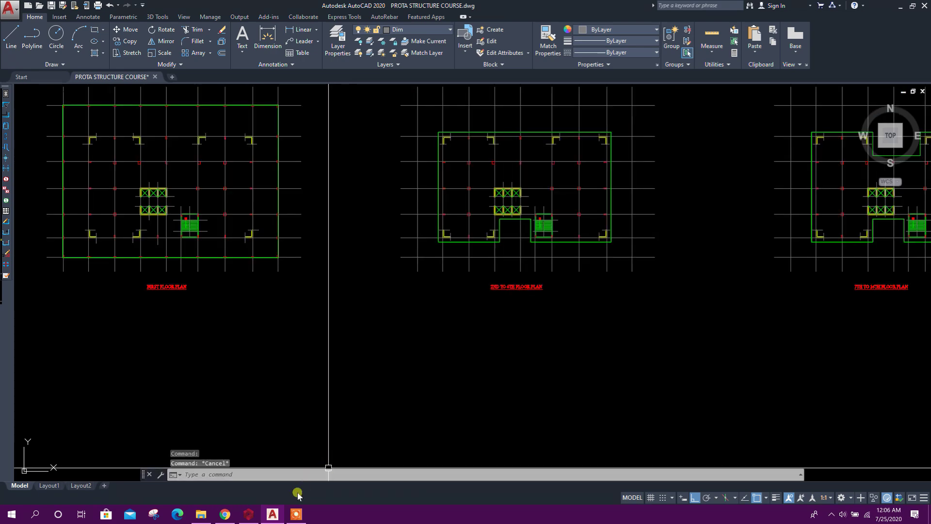
click(250, 515)
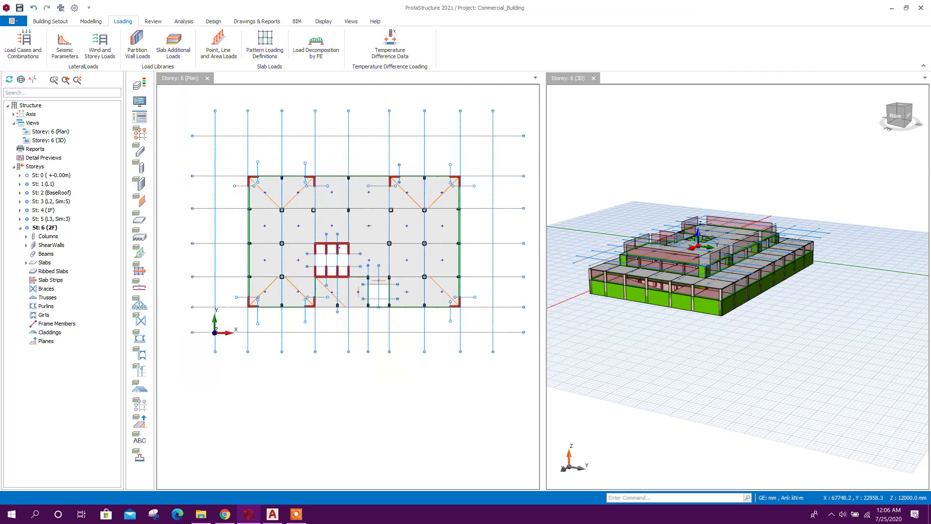
click(481, 307)
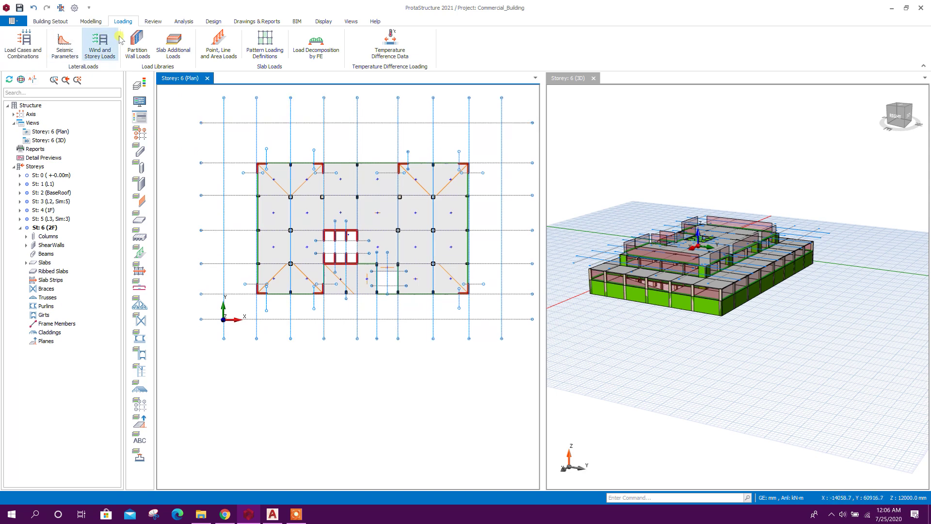
click(64, 24)
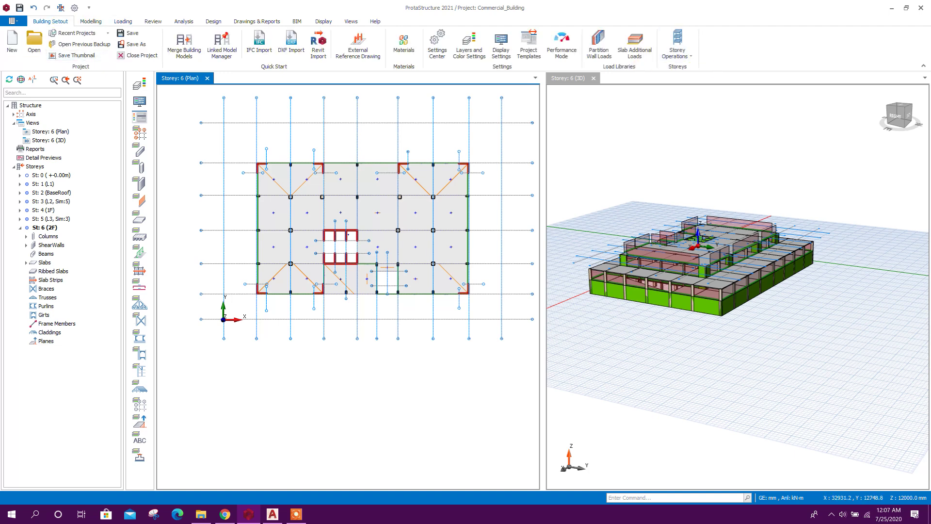
click(272, 513)
scroll(487, 304, down, 5)
scroll(488, 304, up, 3)
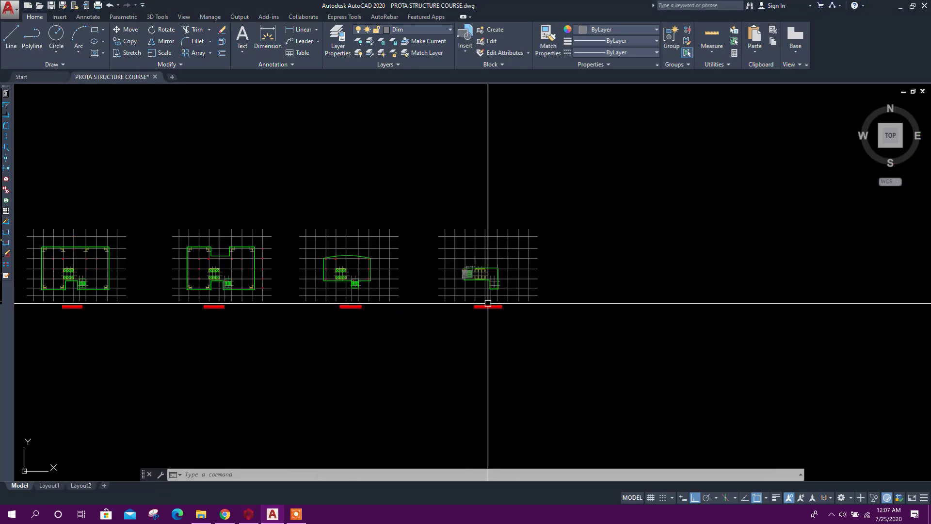
scroll(487, 303, up, 8)
scroll(473, 332, up, 5)
scroll(562, 318, down, 6)
scroll(487, 370, down, 4)
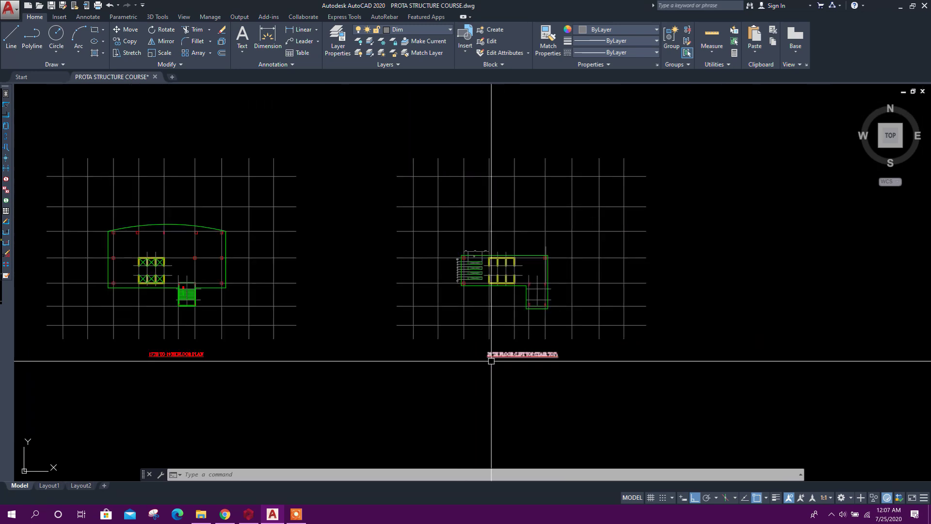
scroll(499, 339, down, 4)
click(249, 515)
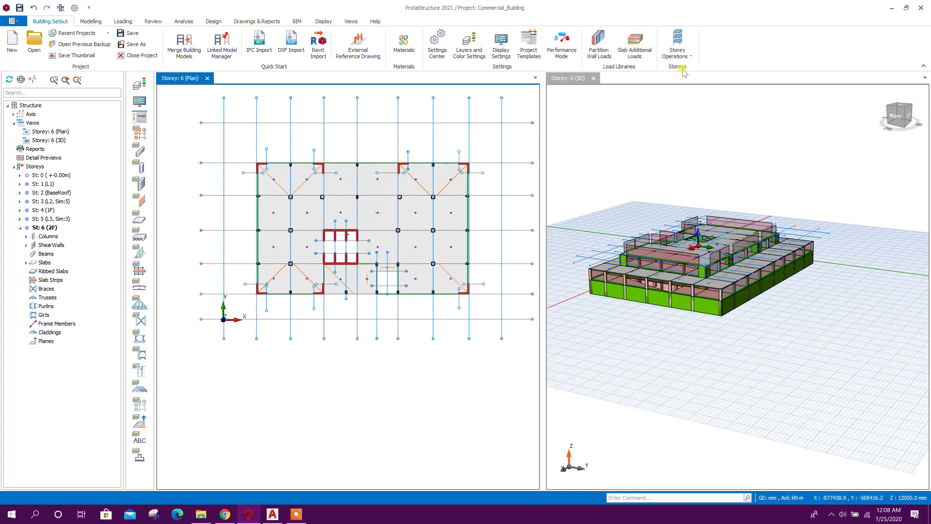
click(678, 47)
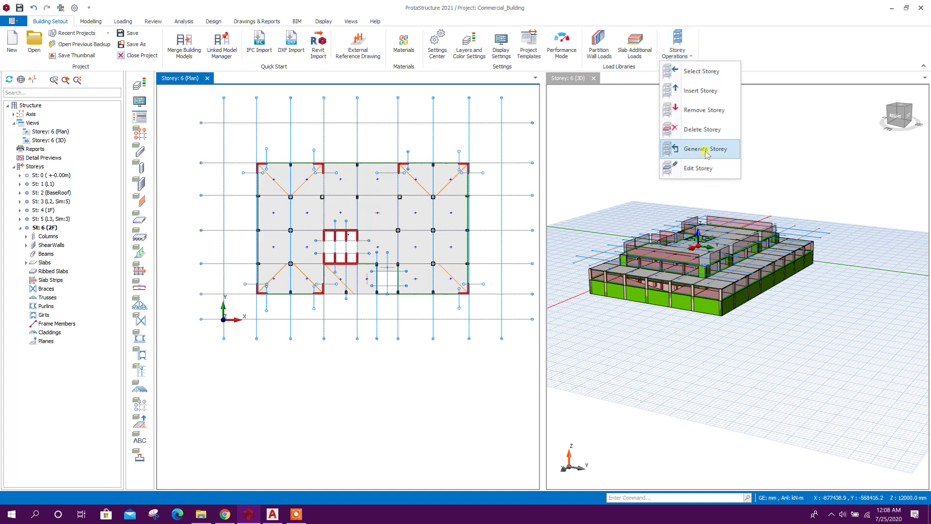
click(701, 91)
click(425, 218)
text(3)
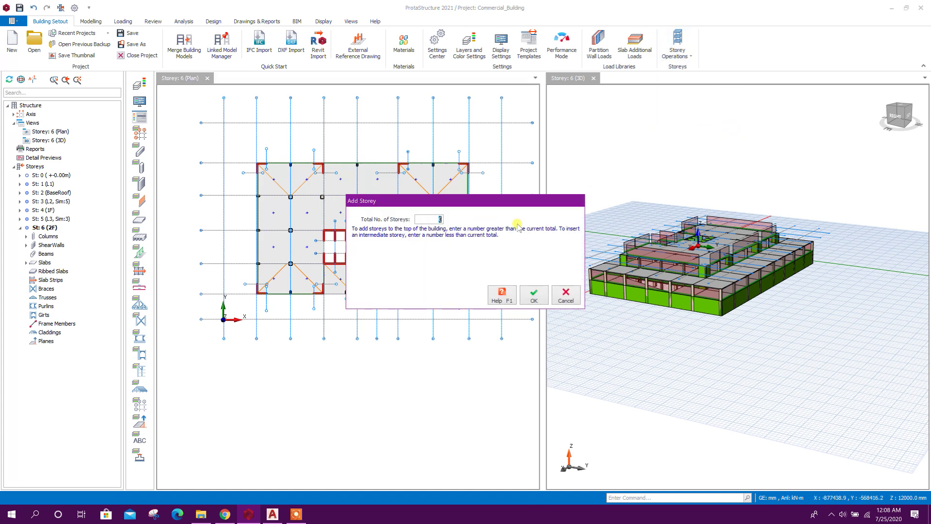
click(527, 296)
click(509, 326)
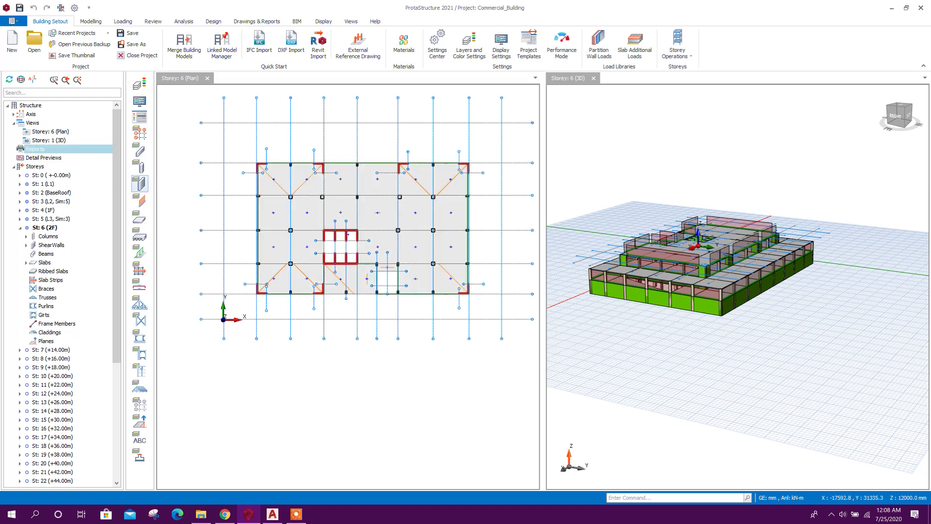
- In Edit Storey, describe storeys 7–16 as L4, 3F, 4F, 5F, 6F and 7F
click(677, 50)
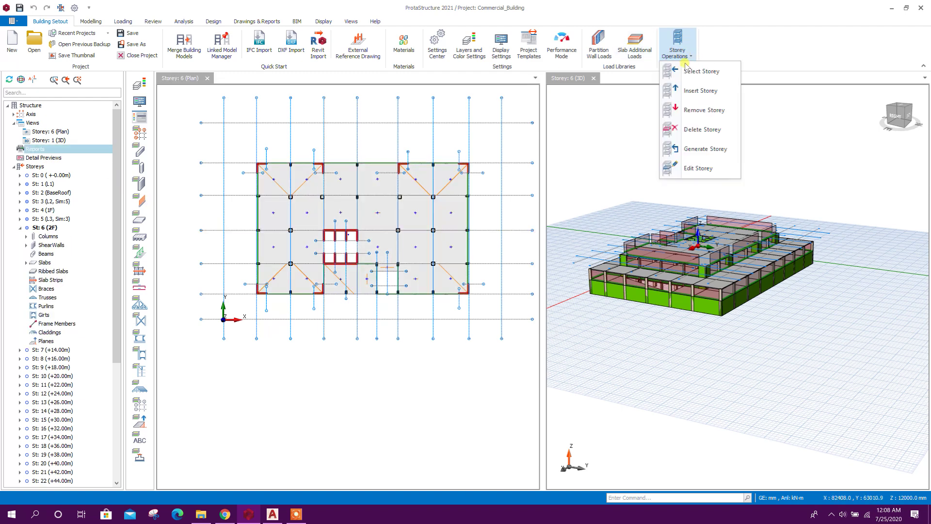
click(697, 168)
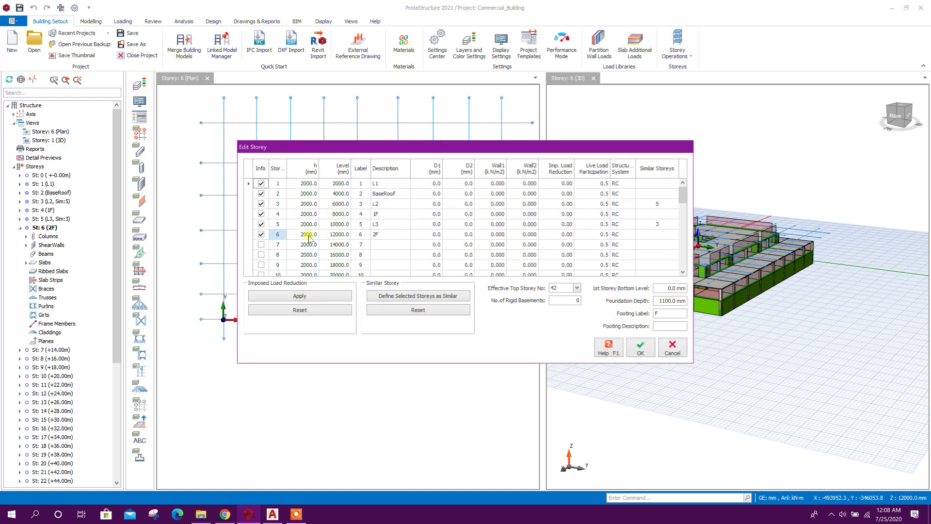
click(380, 235)
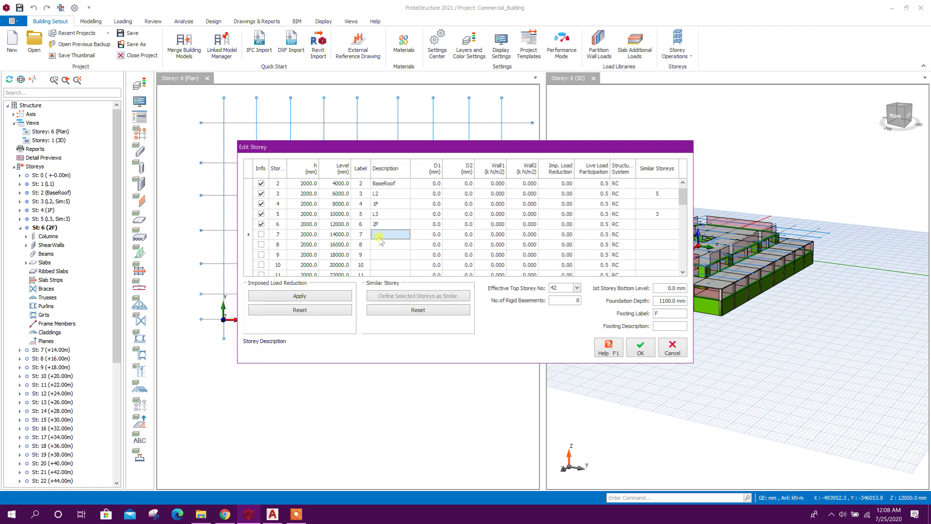
text(L4)
click(380, 248)
text(L)
text(3F)
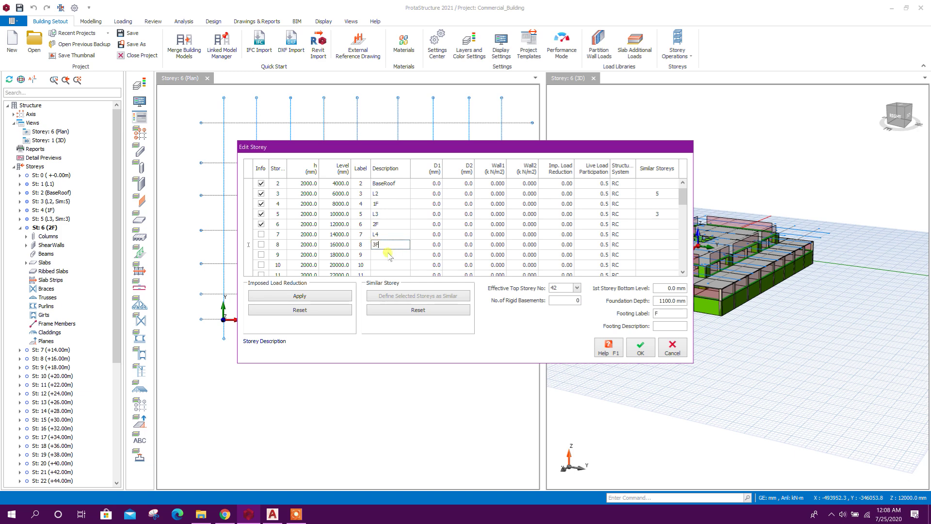
click(389, 255)
click(386, 264)
text(4F)
scroll(403, 253, down, 1)
click(393, 256)
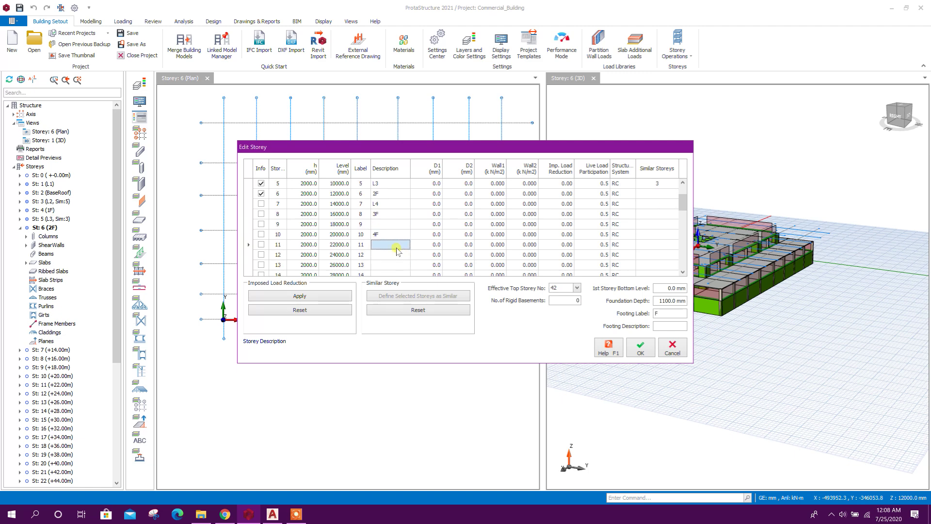
text(5F)
key(Return)
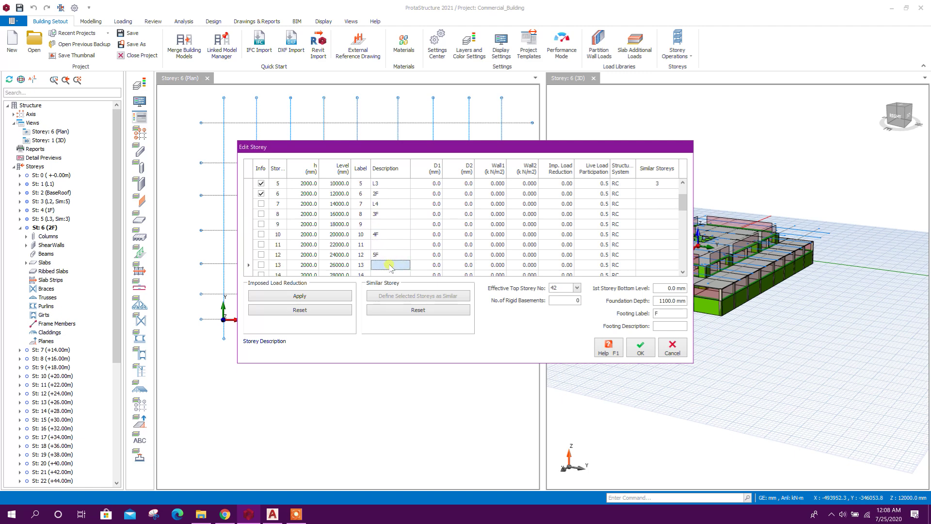
scroll(392, 256, down, 1)
click(391, 255)
text(6F)
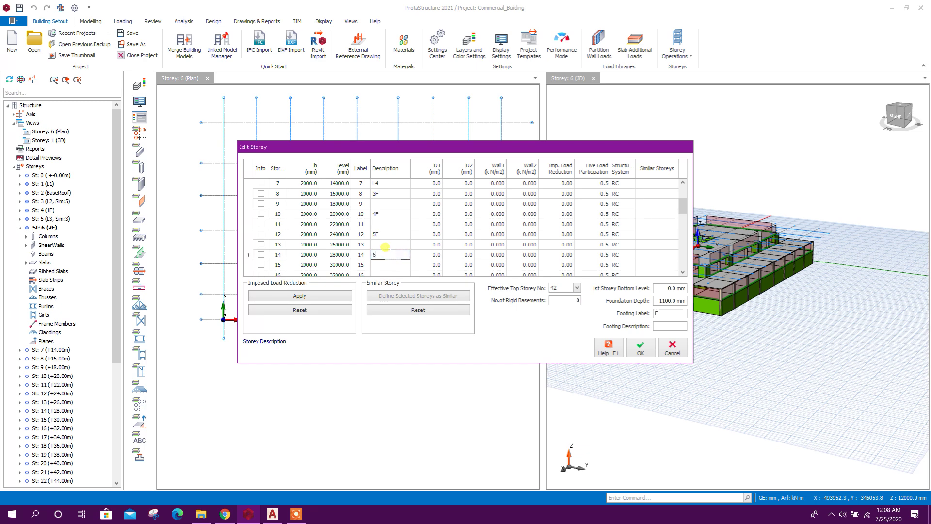
key(Return)
scroll(391, 255, down, 1)
click(391, 255)
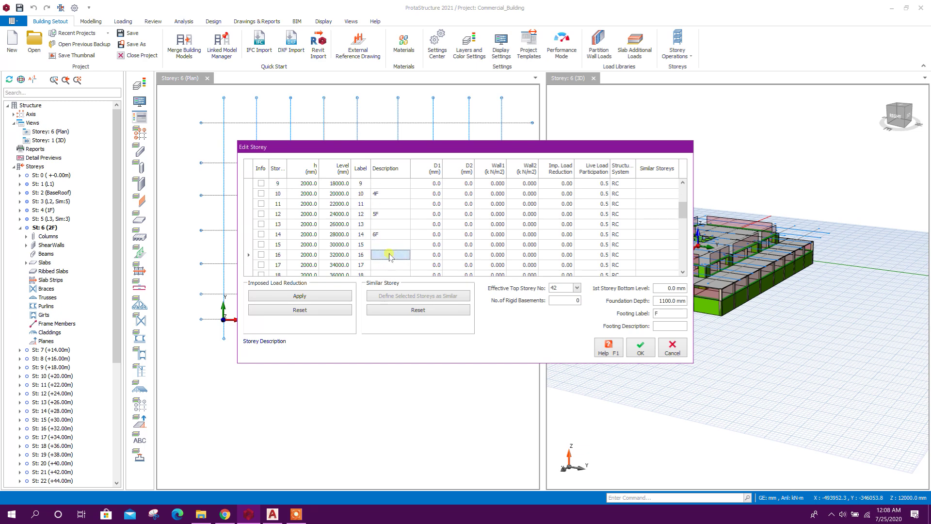
text(7F)
key(Return)
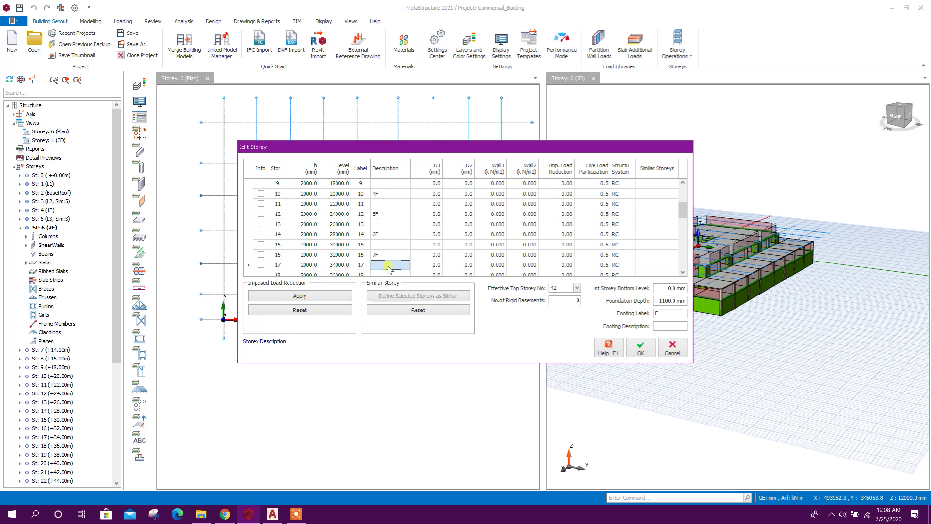
scroll(383, 251, down, 1)
- Describe the top storeys as 18F, 19F and 20F (storey 41) and apply the descriptions
click(722, 509)
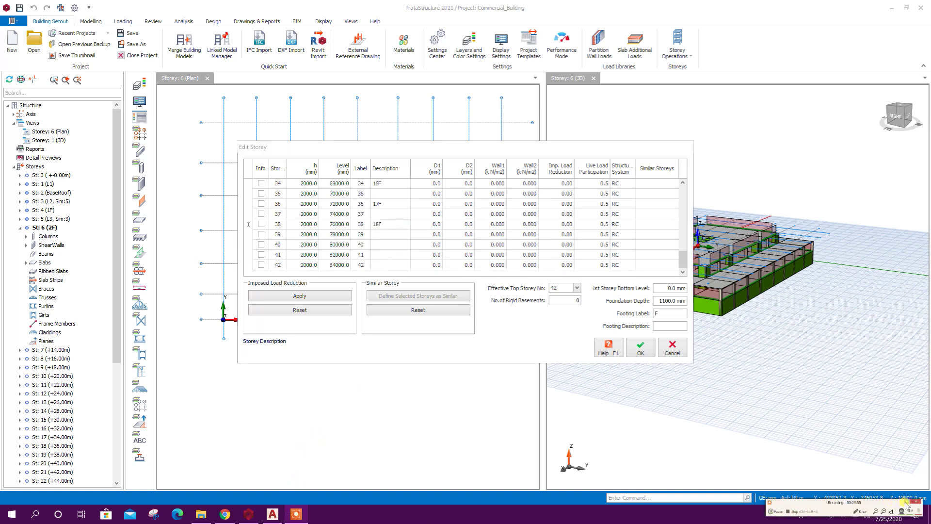
click(393, 246)
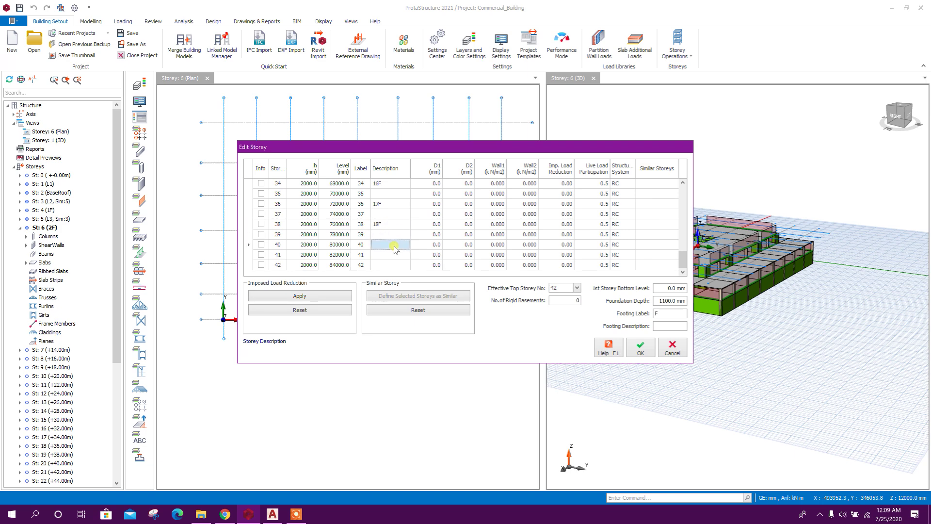
text(19F)
click(399, 256)
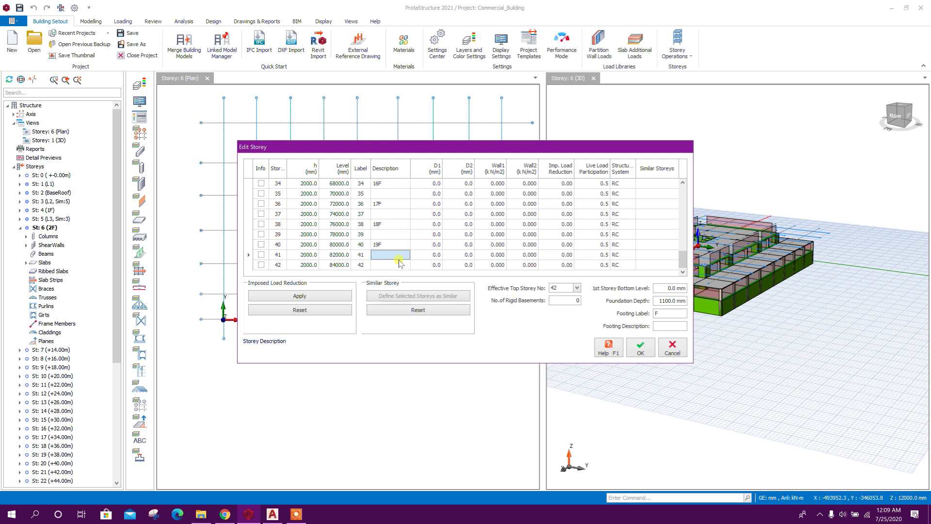
click(397, 263)
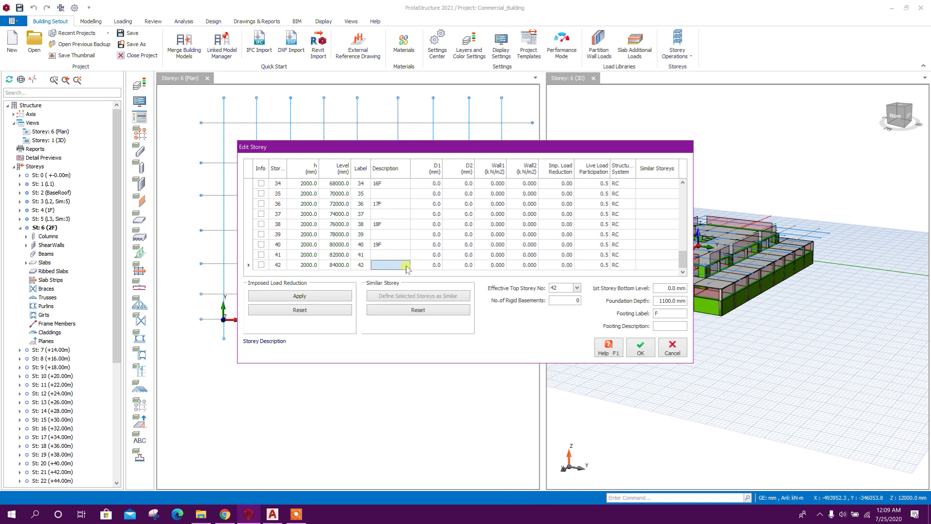
click(392, 257)
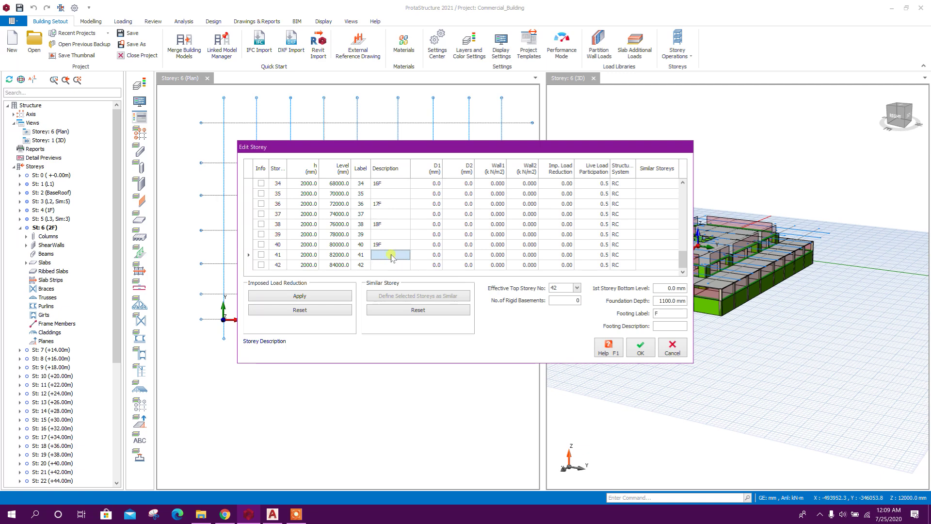
text(20F)
click(390, 245)
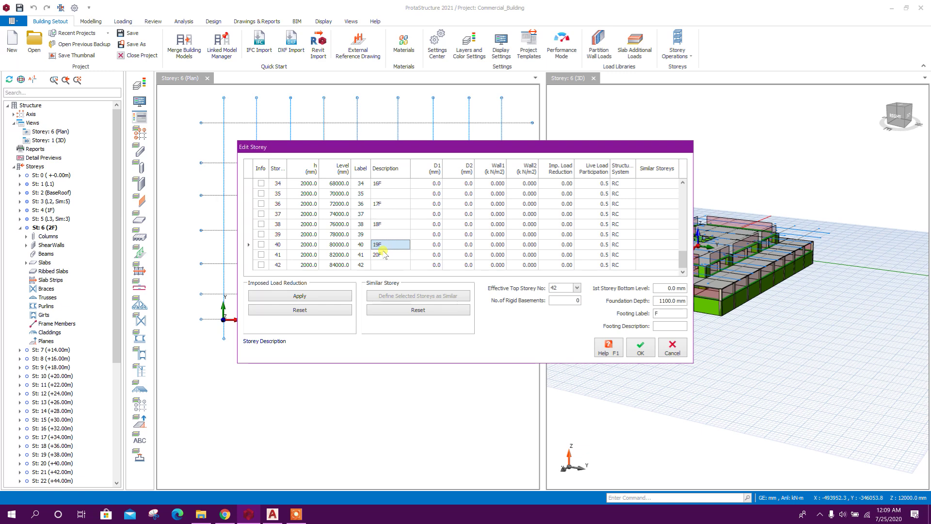
click(392, 255)
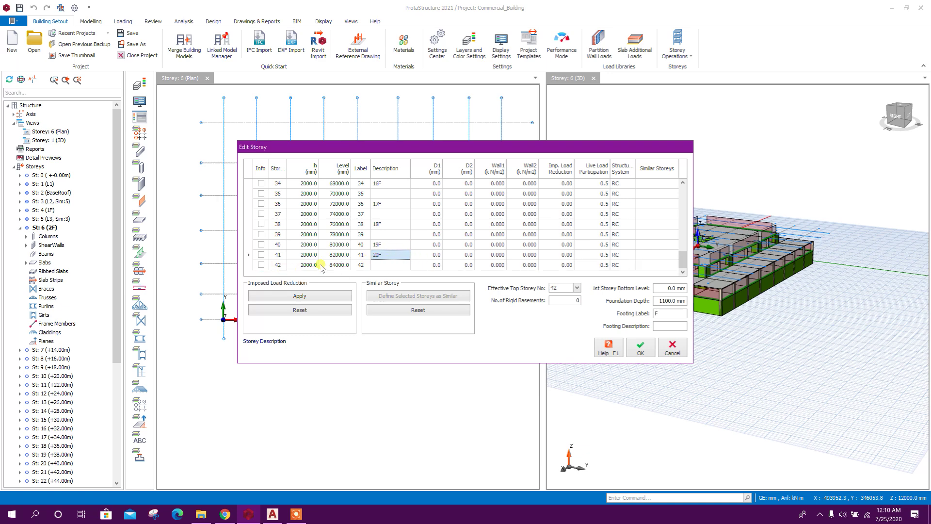
click(404, 248)
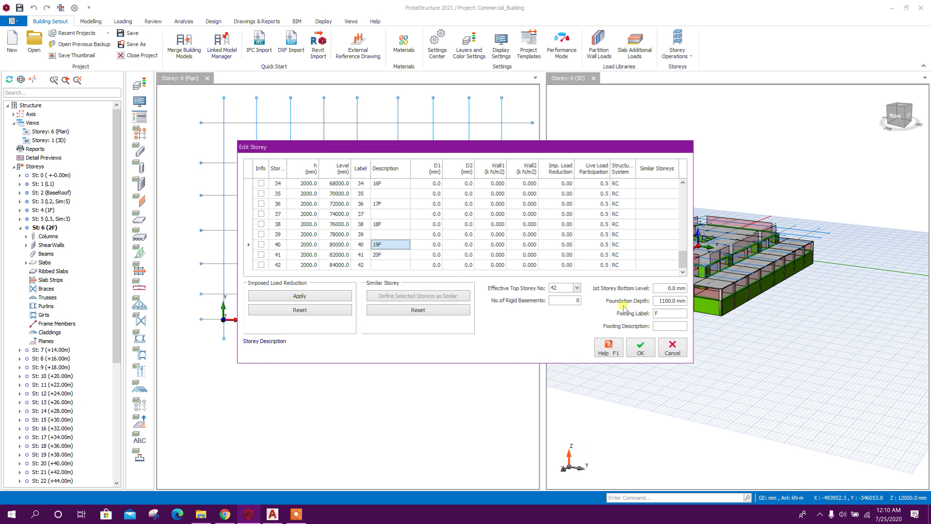
click(640, 350)
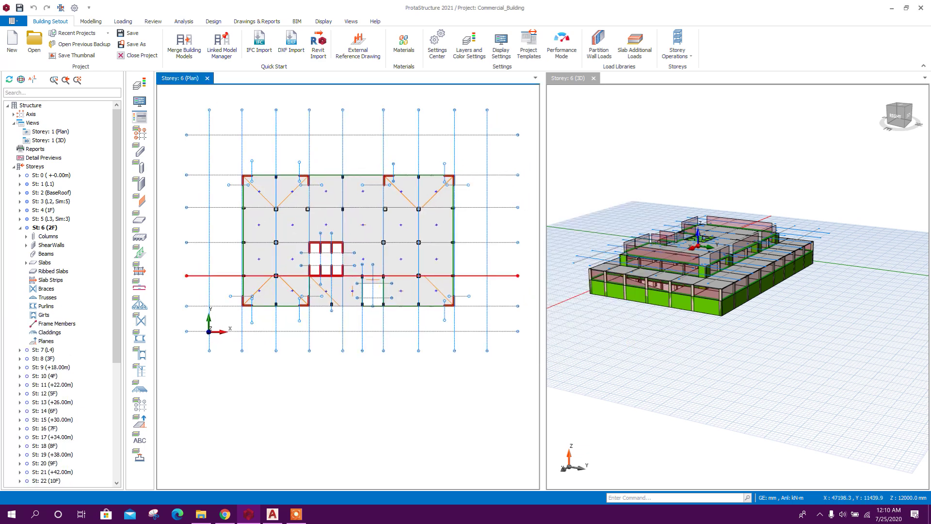
scroll(101, 203, down, 3)
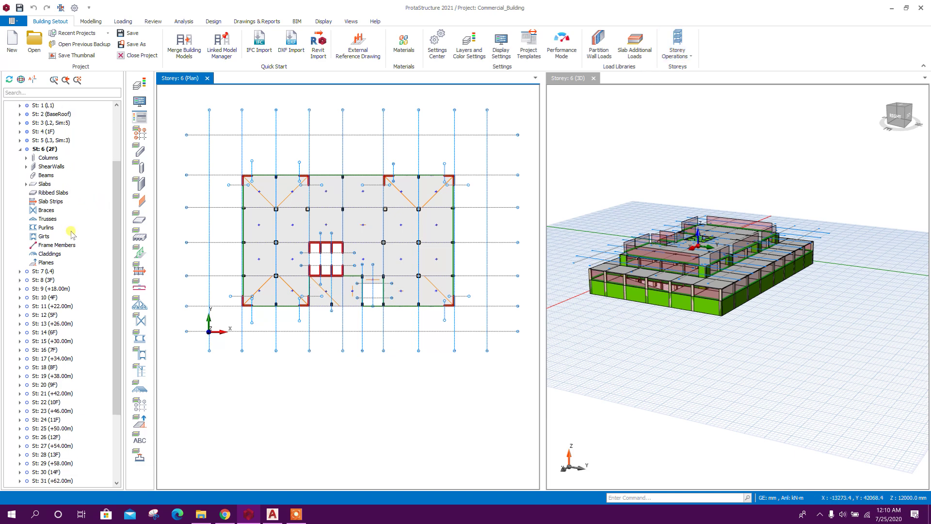
- Make storey 42 the active storey and bring up the Remove Storey table
click(19, 151)
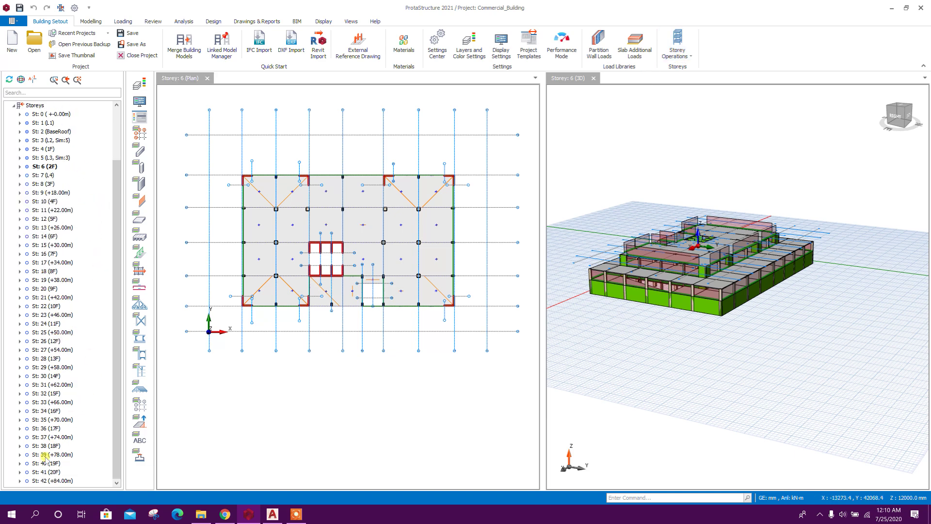
click(50, 481)
double_click(53, 482)
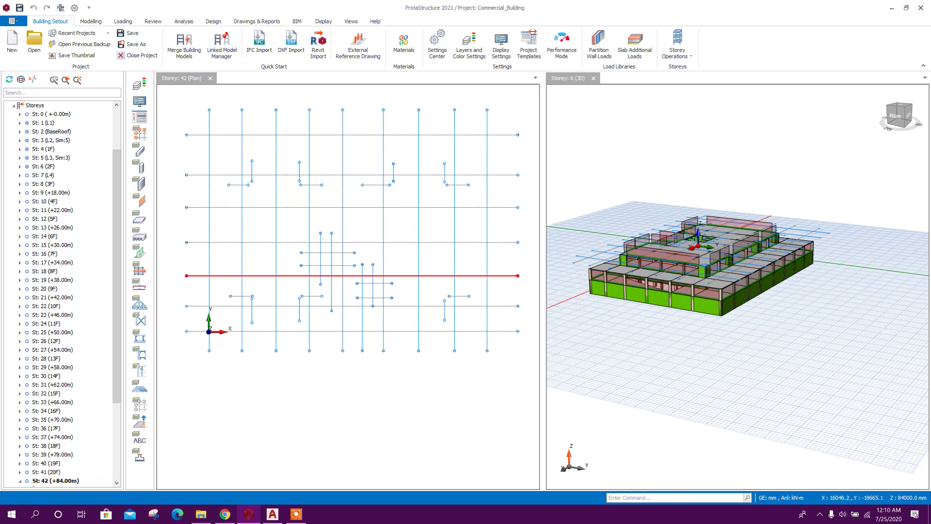
click(683, 63)
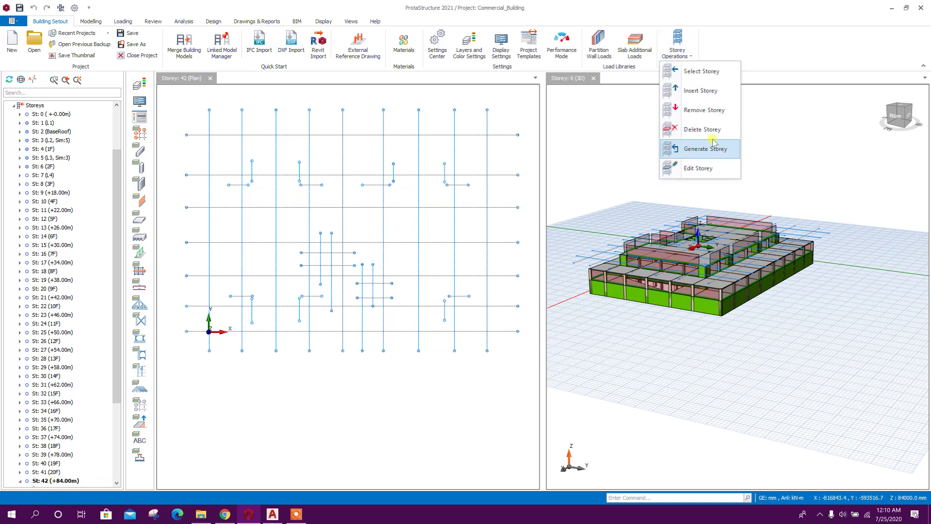
click(706, 110)
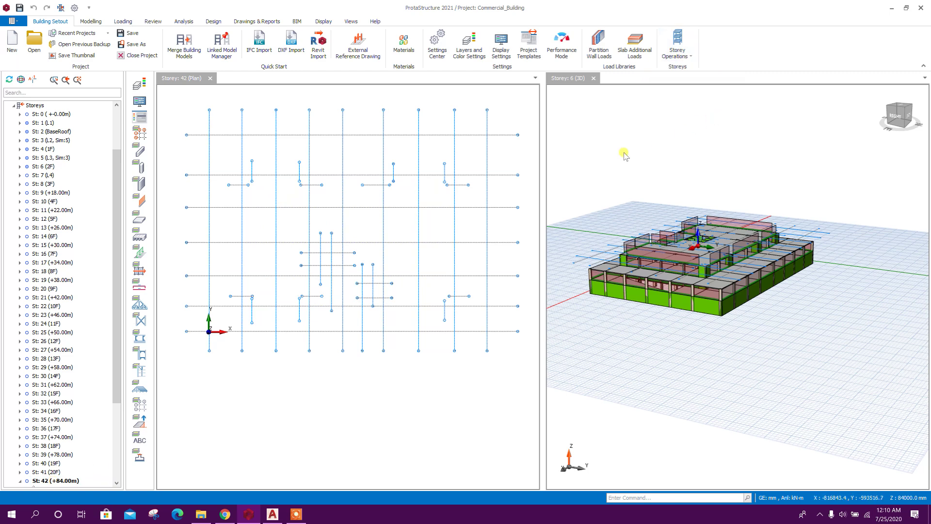
scroll(371, 255, down, 2)
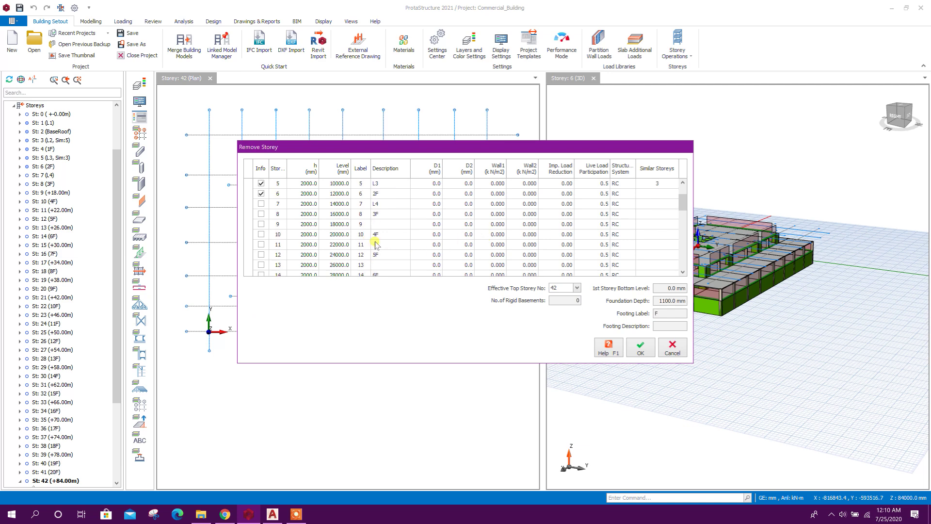
scroll(376, 245, down, 2)
scroll(376, 245, down, 3)
scroll(376, 245, down, 3)
scroll(375, 245, down, 1)
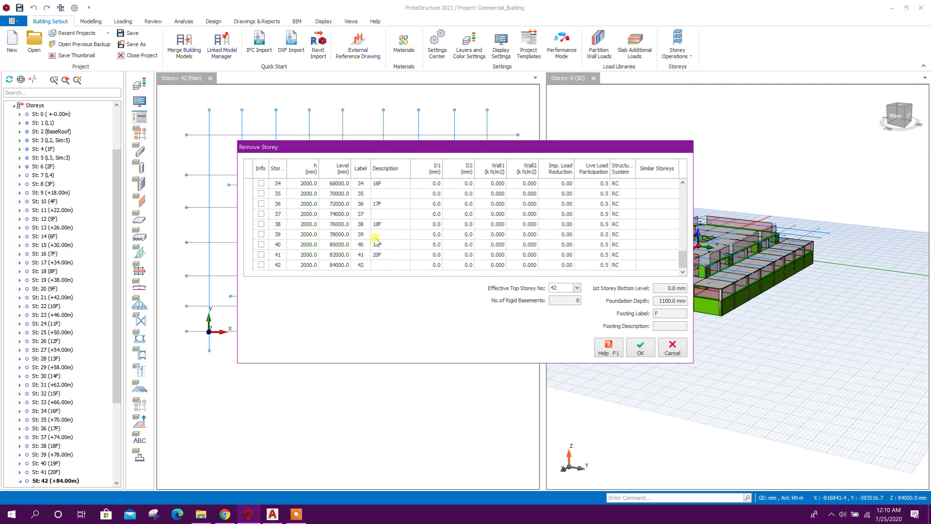
- Delete storey 42 (+84.00 m), accepting the warning, so storey 41 (20F) is the top
click(260, 265)
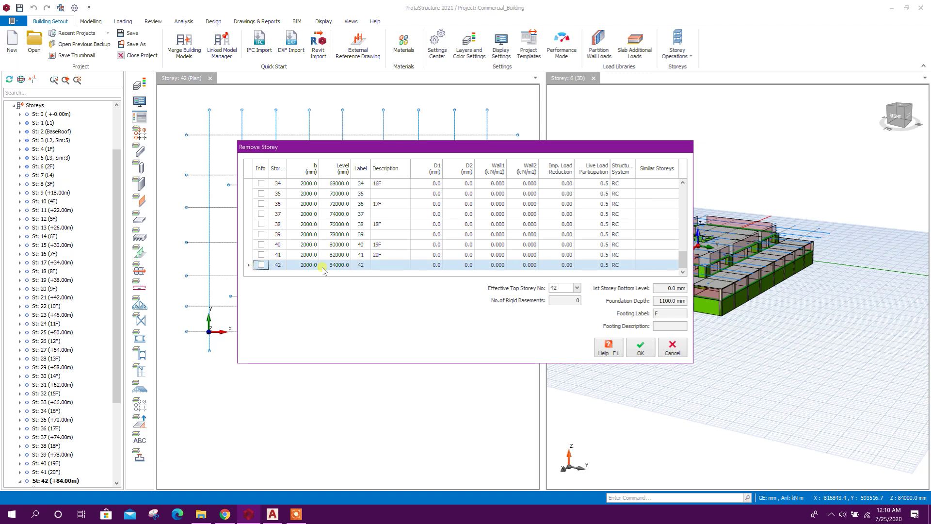
click(643, 348)
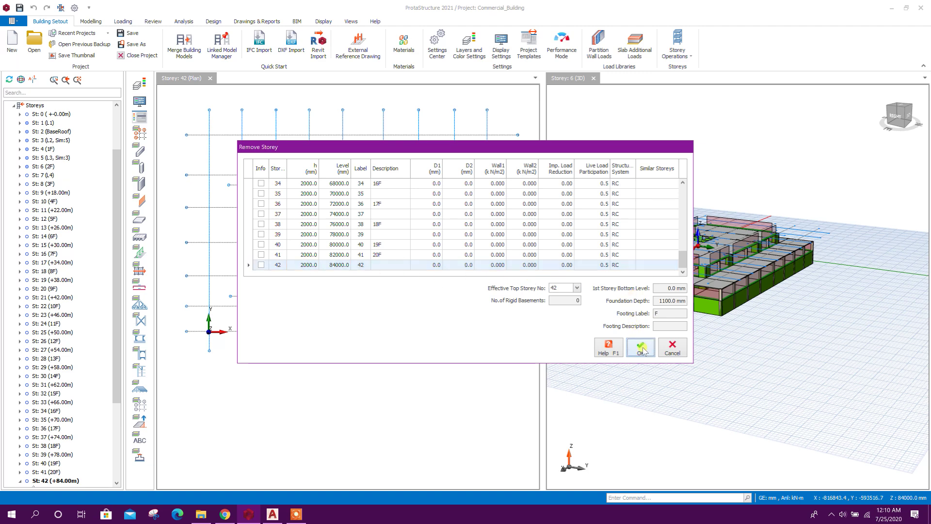
click(478, 332)
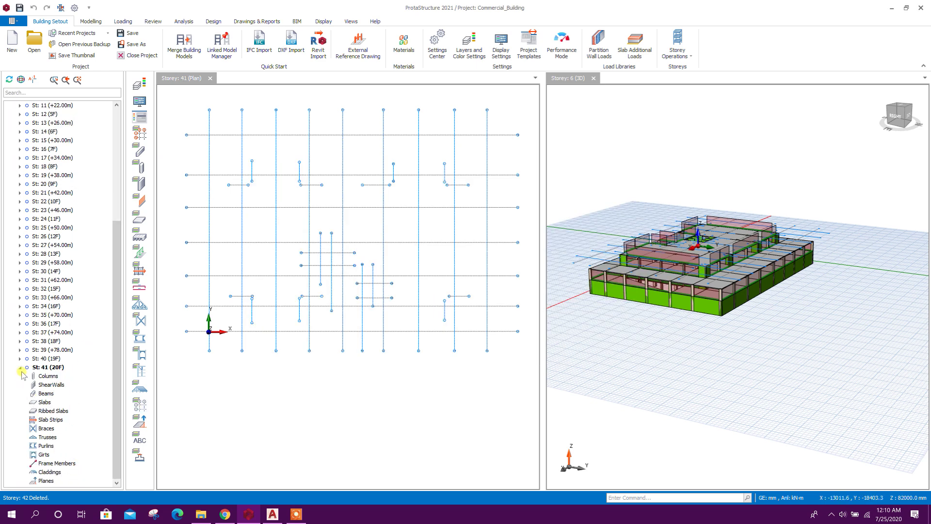
click(19, 367)
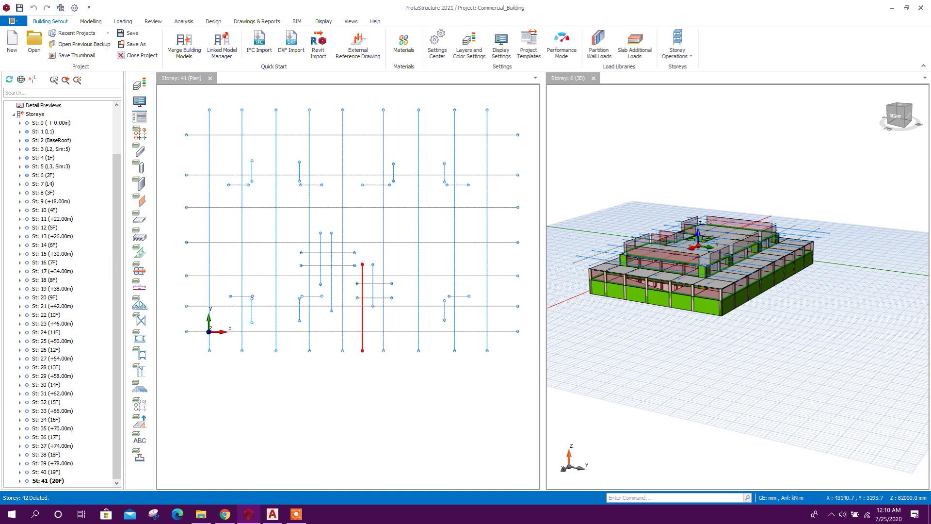
- Reactivate storey 6 (2F), reopen its Edit Storey table, and bring the AutoCAD drawing forward
middle_drag(363, 306, 365, 340)
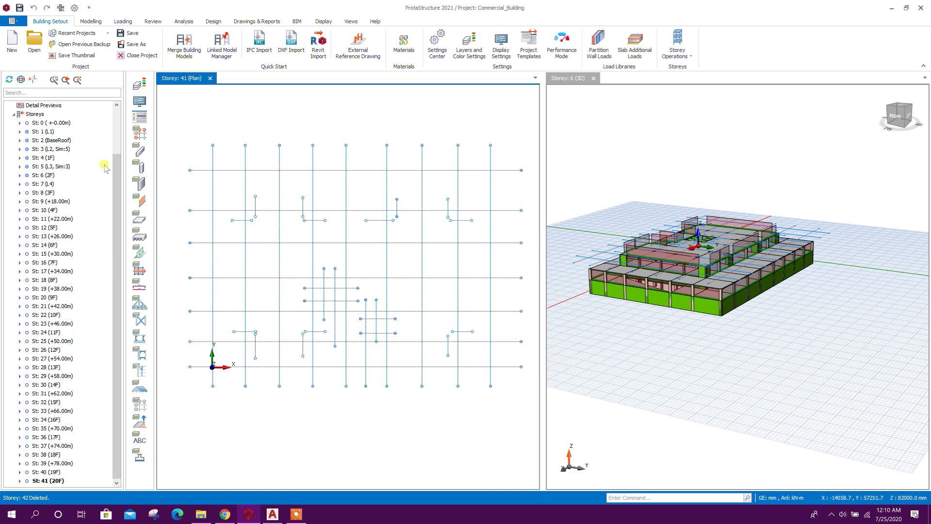
click(45, 177)
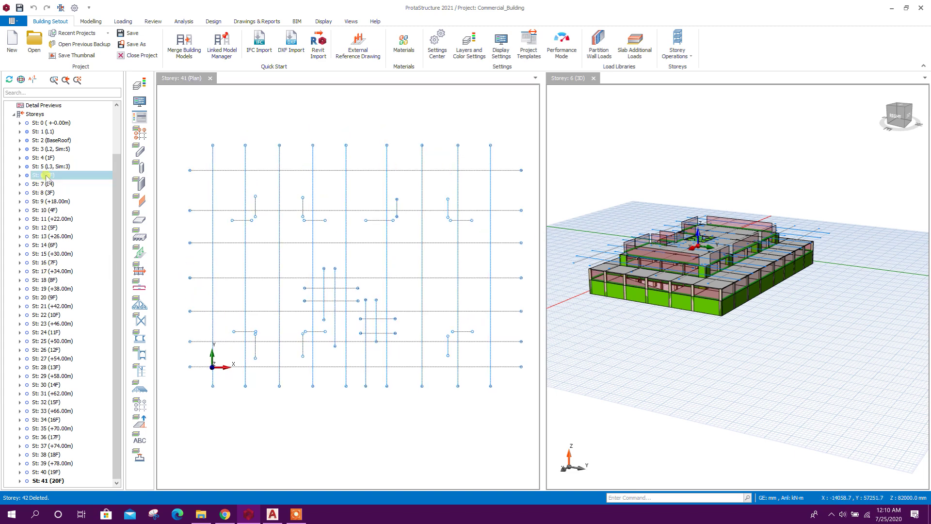
double_click(45, 177)
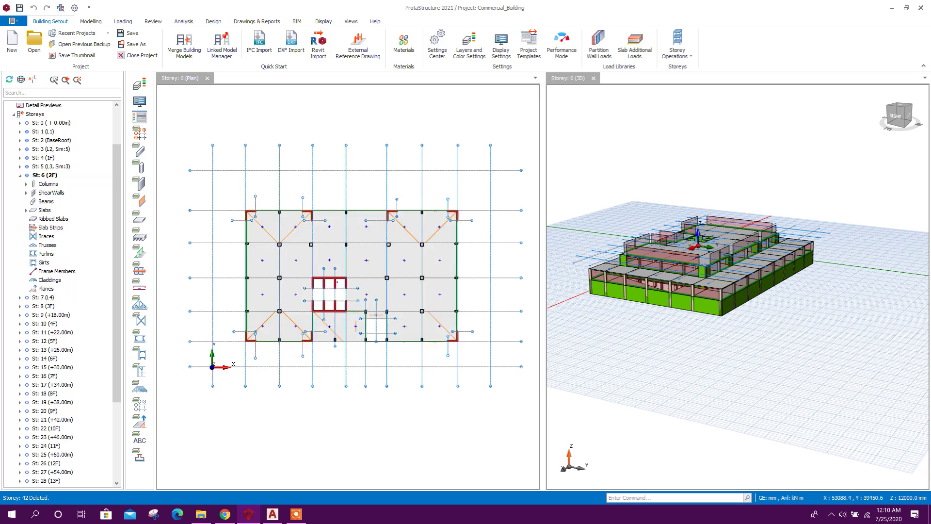
click(678, 47)
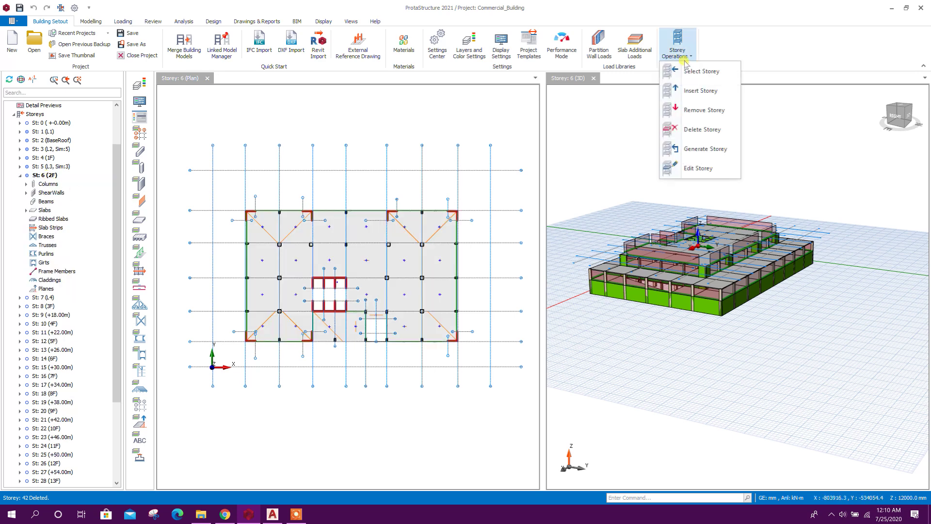
click(699, 170)
drag(494, 151, 466, 114)
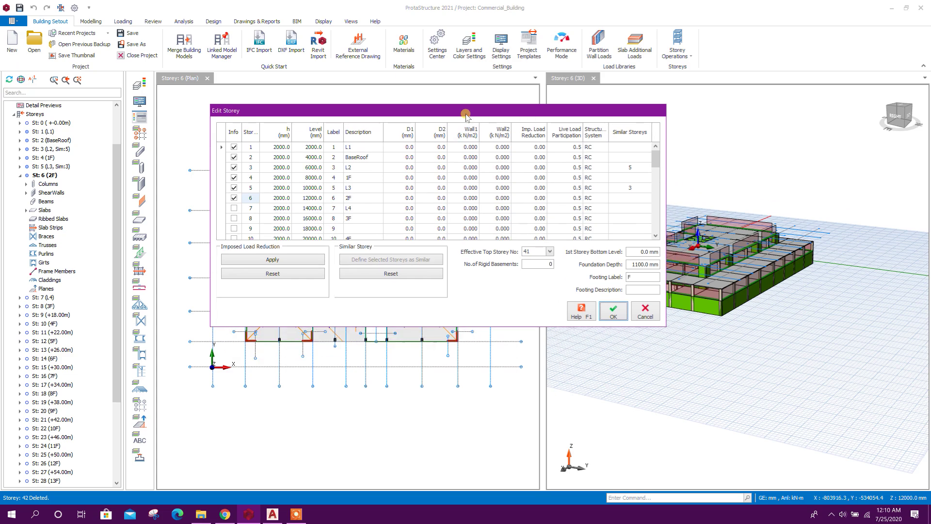
click(272, 514)
scroll(370, 308, up, 2)
scroll(227, 317, up, 2)
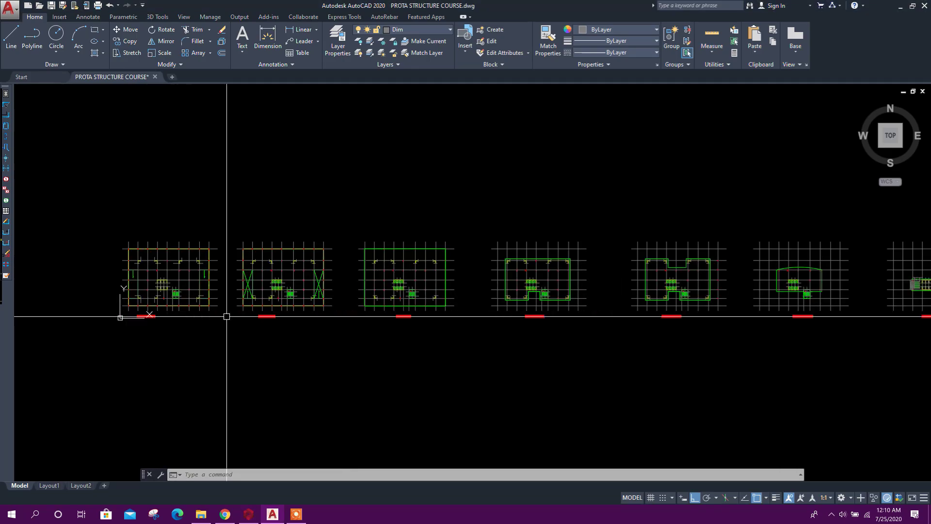
scroll(226, 317, up, 3)
scroll(541, 347, up, 2)
scroll(504, 348, down, 3)
scroll(505, 347, up, 3)
- Pan to the first and 2nd–6th floor plans in AutoCAD, then return to the storey table
middle_drag(567, 375, 539, 372)
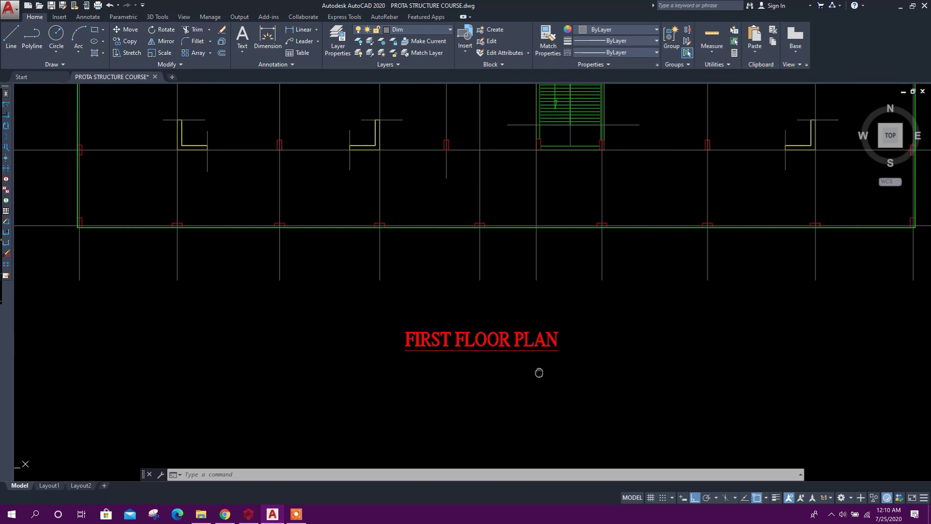
scroll(539, 372, down, 4)
scroll(590, 384, up, 7)
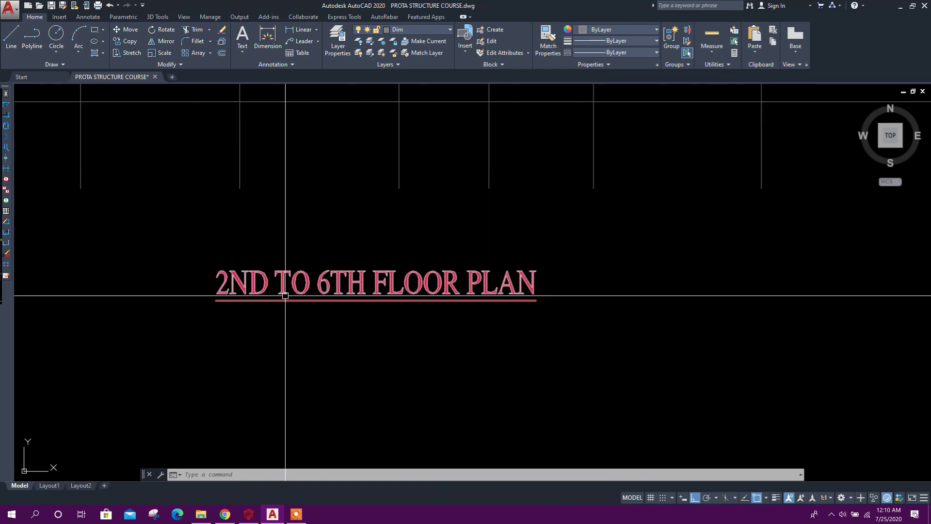
key(Escape)
key(Escape)
scroll(366, 342, down, 2)
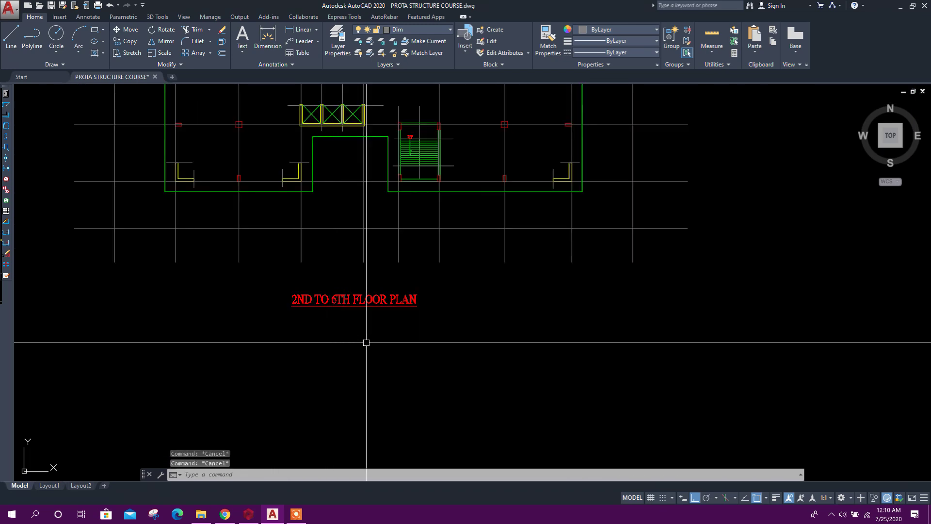
click(248, 514)
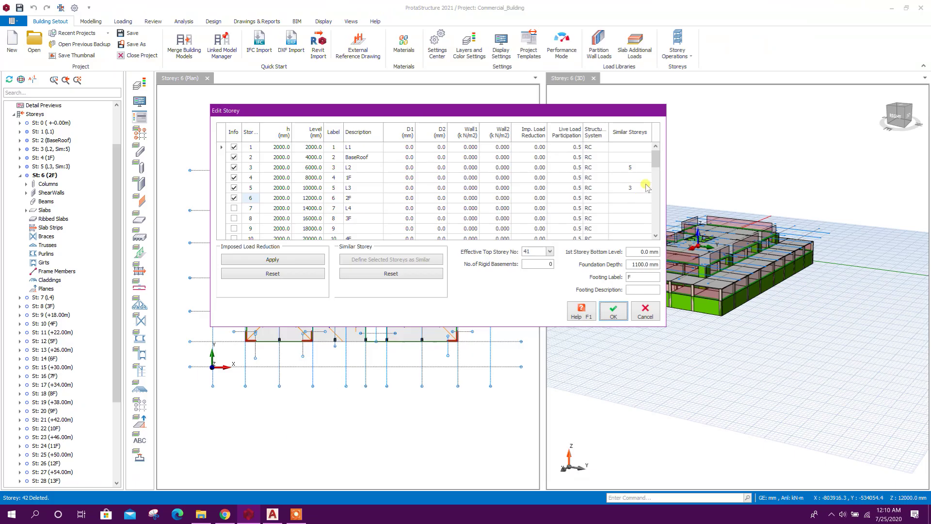
scroll(641, 187, down, 1)
scroll(358, 226, down, 1)
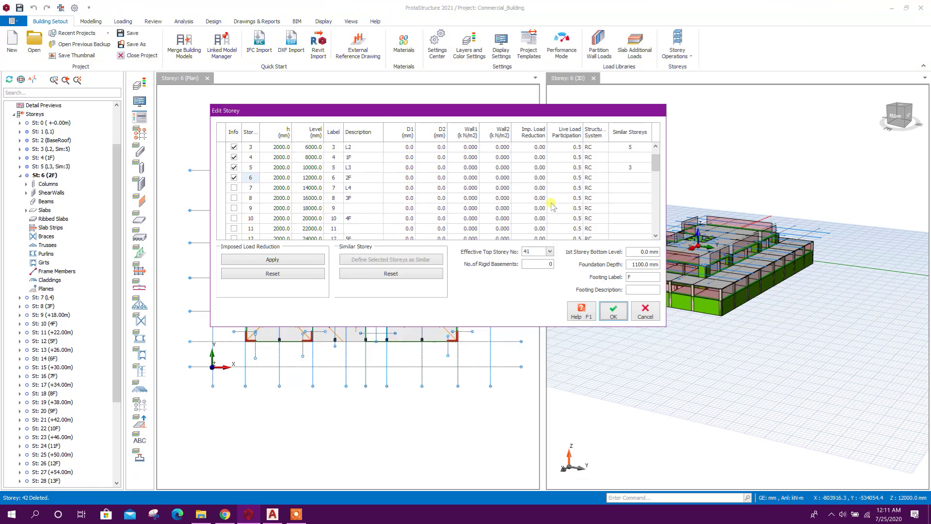
- Select storeys 6, 8, 10, 12 and 14, define them as similar, and confirm
click(253, 179)
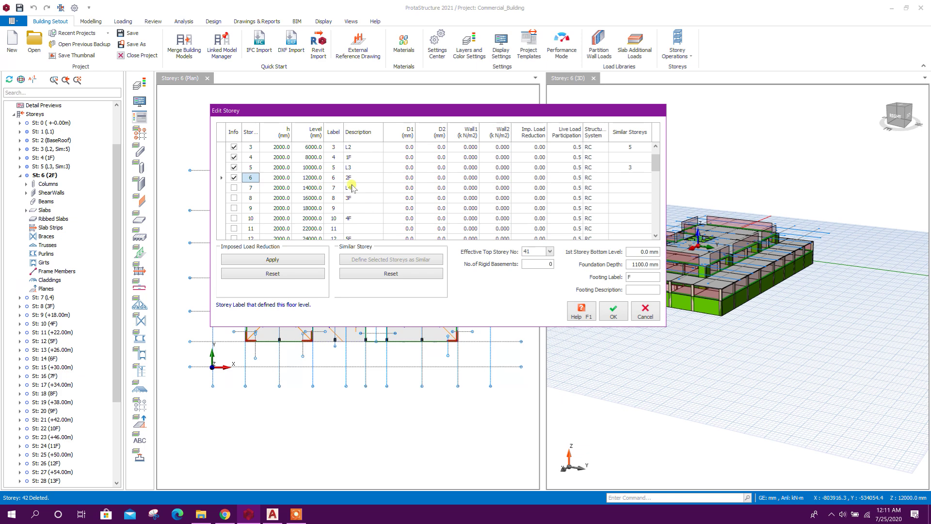
ctrl+click(253, 198)
scroll(351, 207, down, 1)
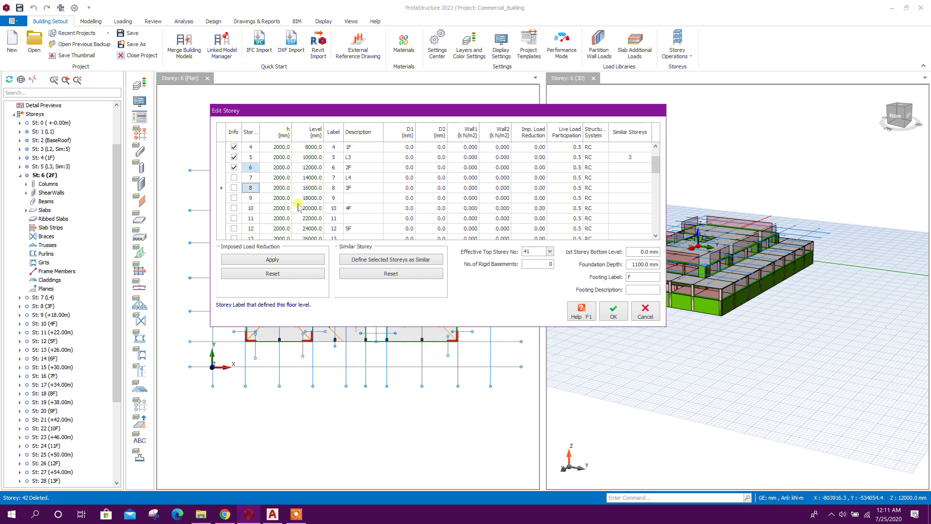
ctrl+click(255, 209)
scroll(361, 211, down, 2)
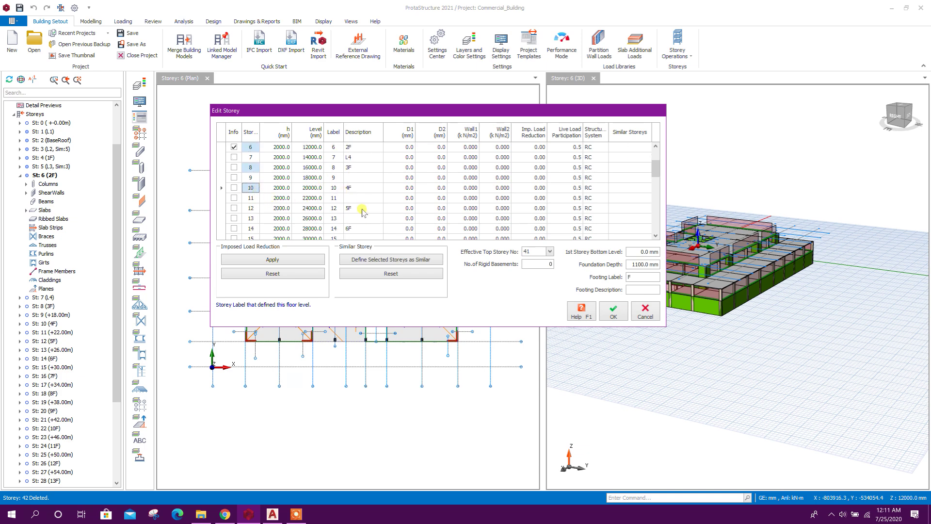
ctrl+click(257, 209)
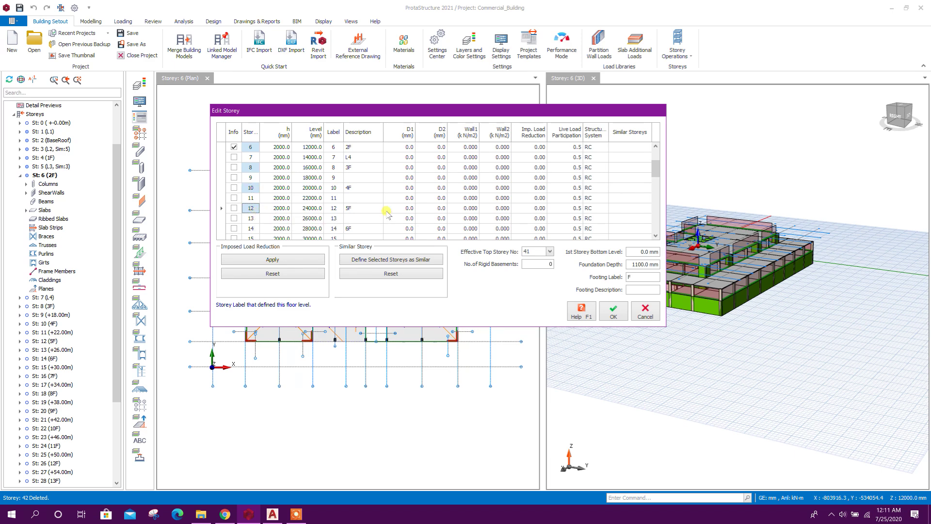
scroll(372, 211, down, 1)
ctrl+click(252, 221)
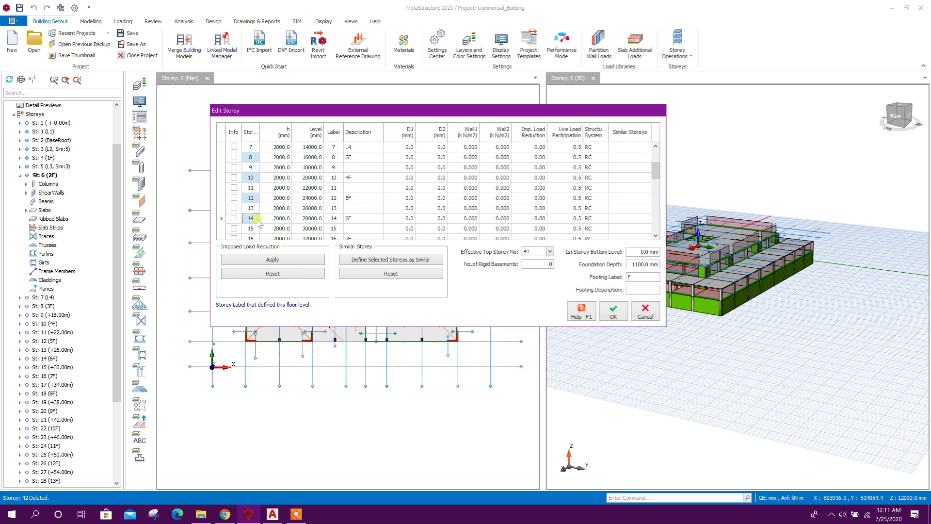
click(271, 514)
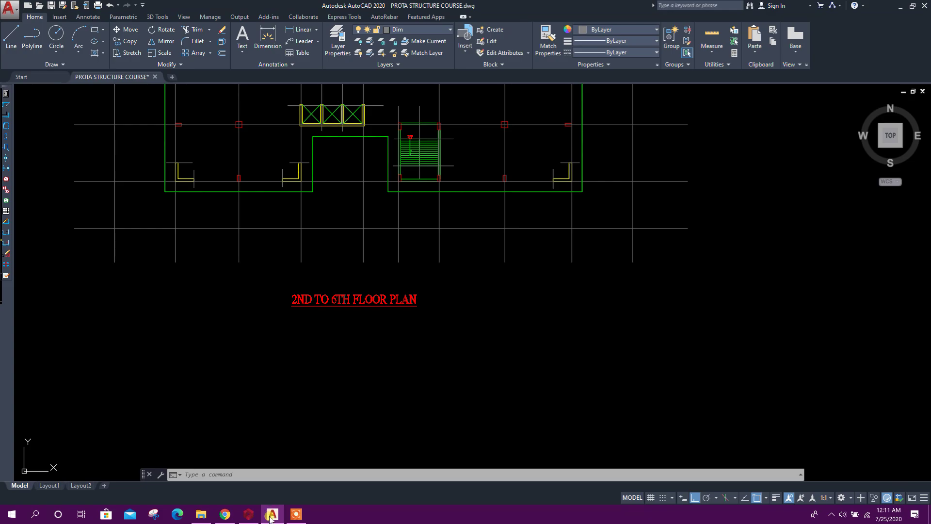
click(272, 514)
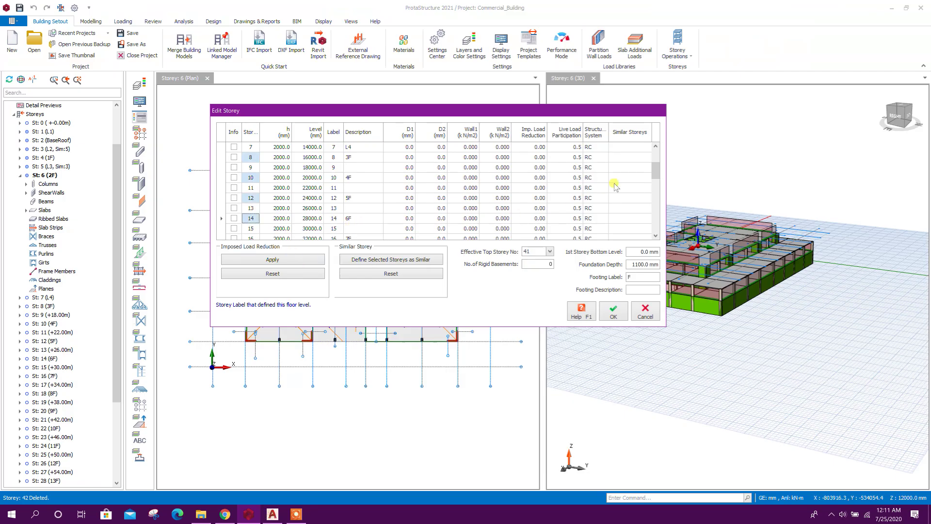
click(420, 261)
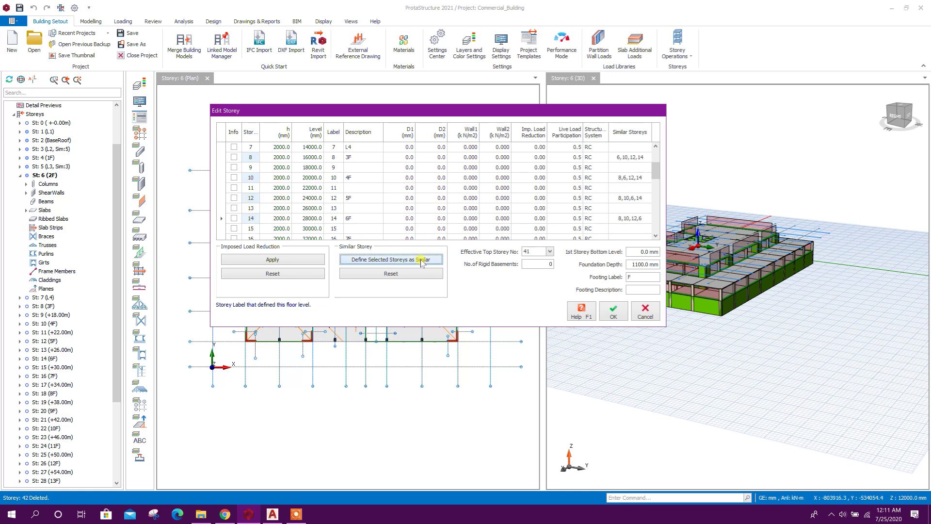
click(614, 311)
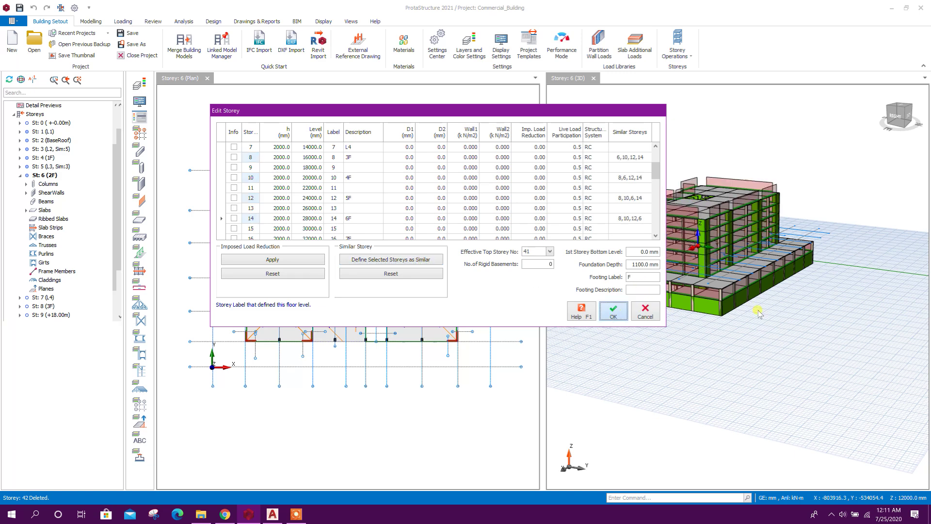
scroll(787, 364, up, 1)
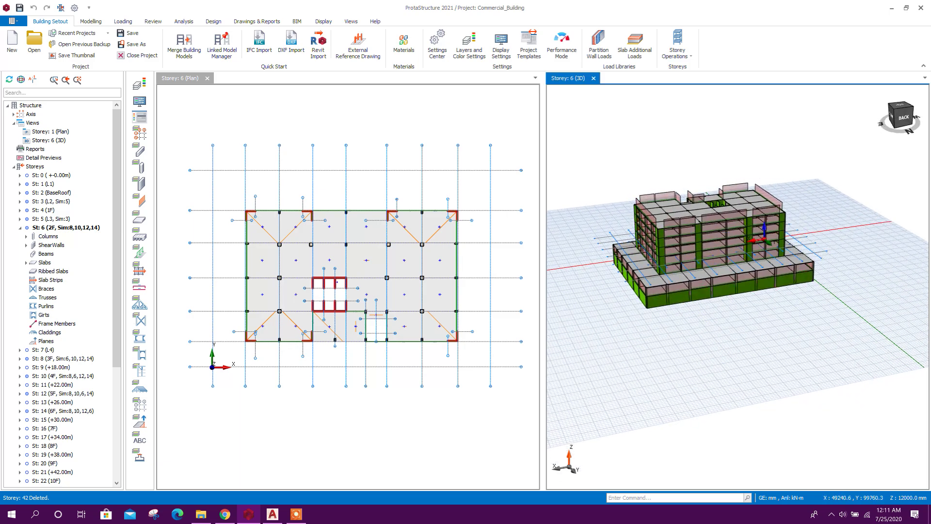
scroll(788, 364, up, 1)
scroll(788, 364, up, 1)
scroll(788, 364, up, 1)
scroll(727, 364, down, 2)
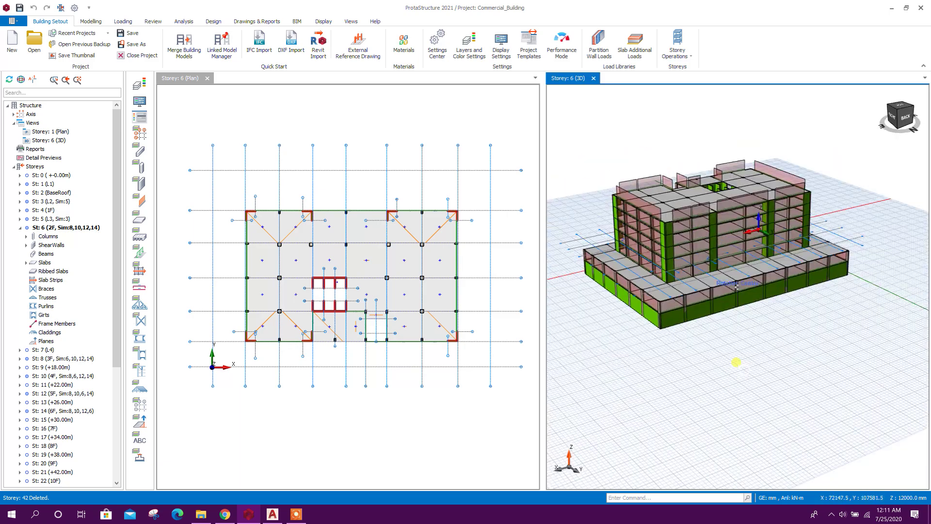
- Orbit the 3D model to check the repeated floors, then reopen Edit Storey
mouse_move(725, 364)
middle_down()
mouse_move(740, 216)
mouse_move(706, 315)
mouse_move(767, 412)
middle_up()
scroll(766, 412, down, 1)
scroll(767, 413, up, 3)
scroll(767, 412, down, 2)
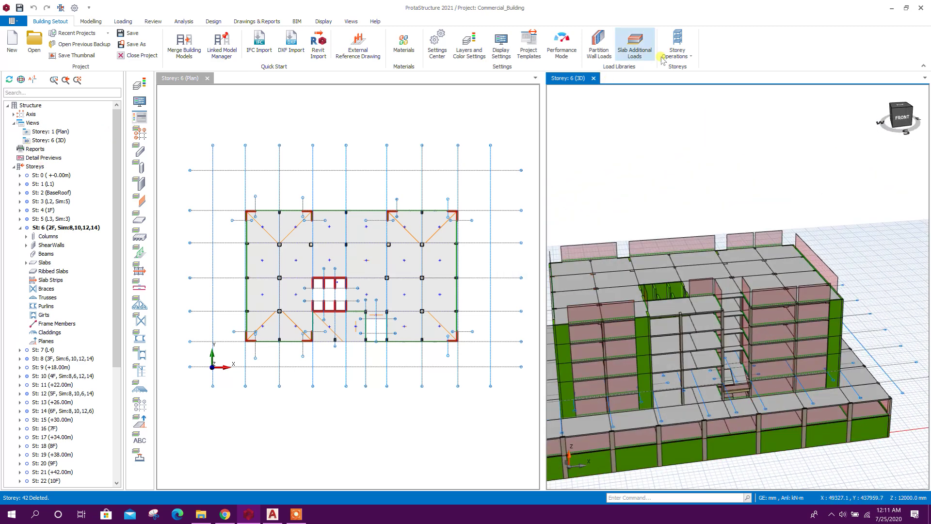
click(677, 45)
click(699, 168)
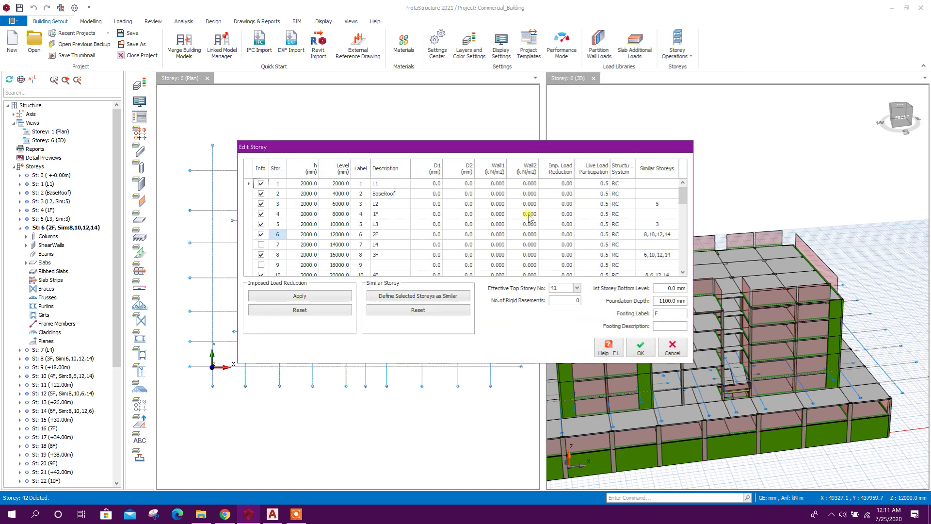
- Select the L2 and L3 storeys and clear the existing similar-storey groupings
click(407, 205)
click(391, 226)
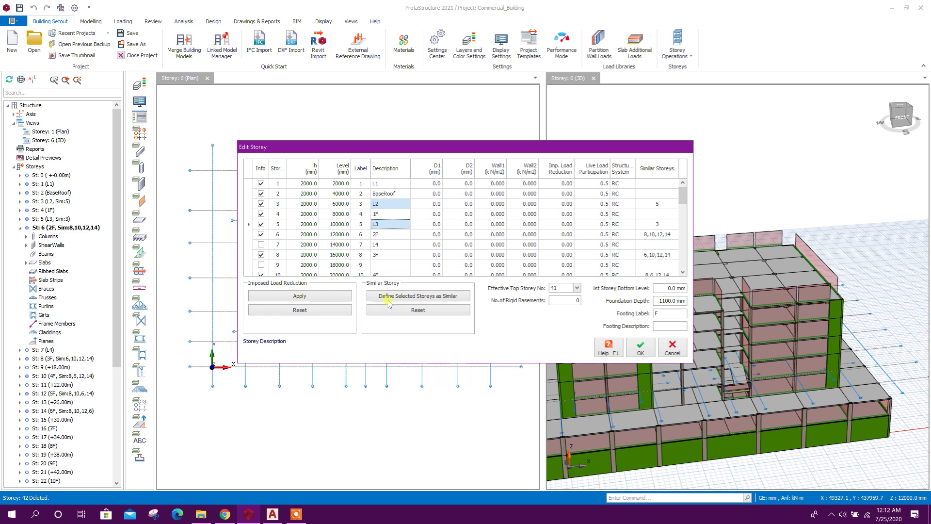
click(418, 311)
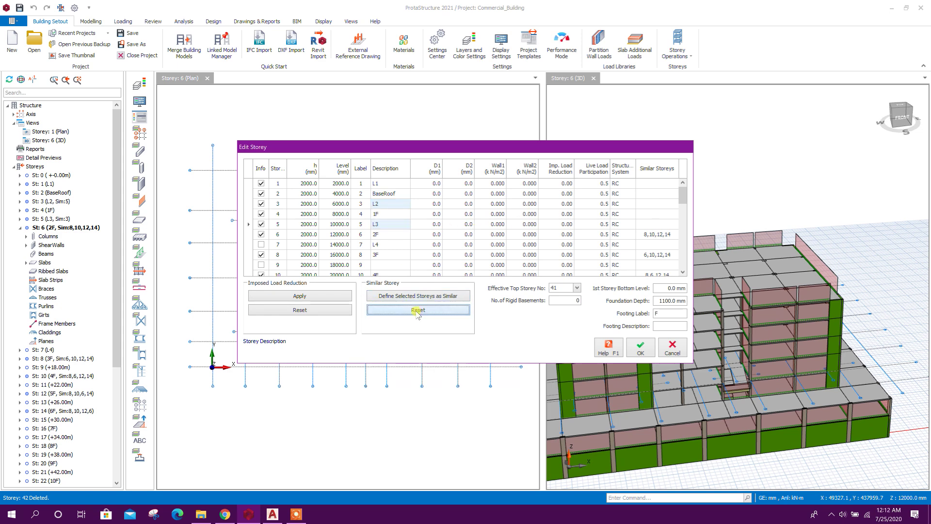
- Select L2, L3, L4 and odd storeys 9–39, then define them as similar
click(403, 205)
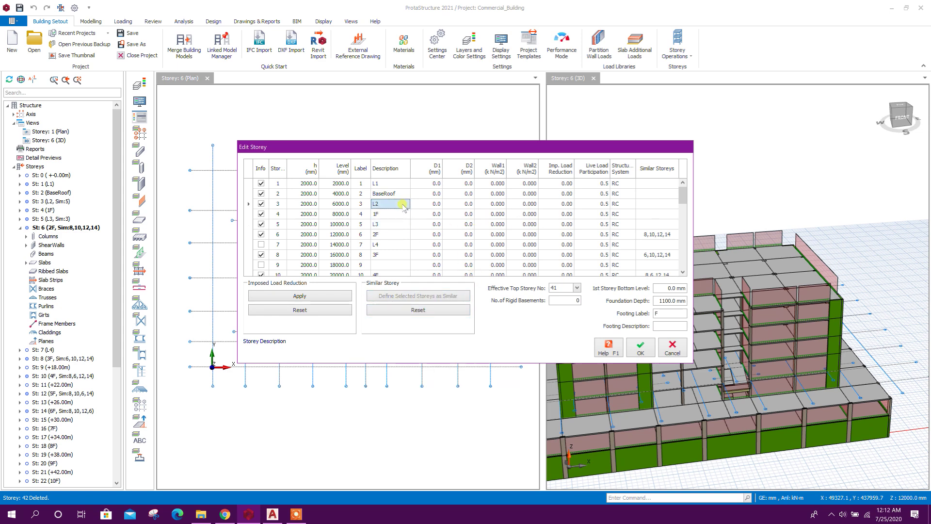
ctrl+click(383, 224)
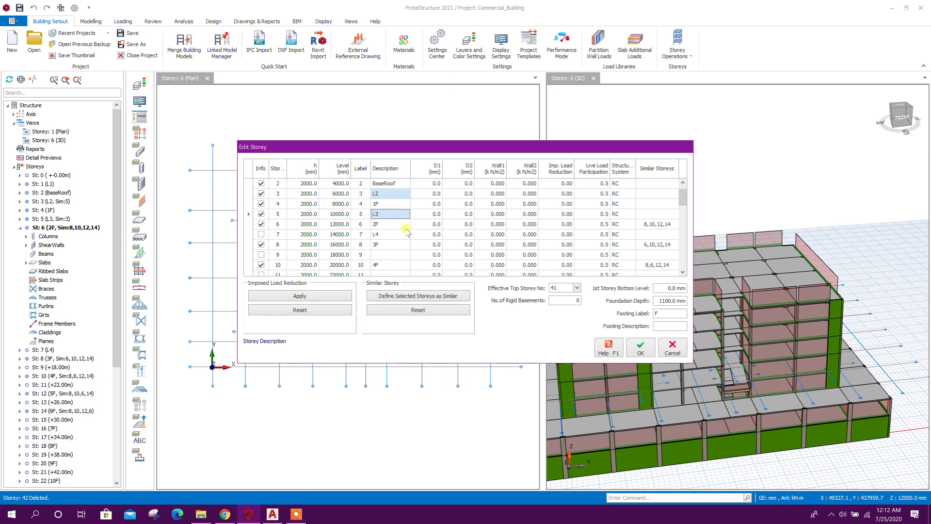
scroll(404, 234, down, 2)
ctrl+click(393, 224)
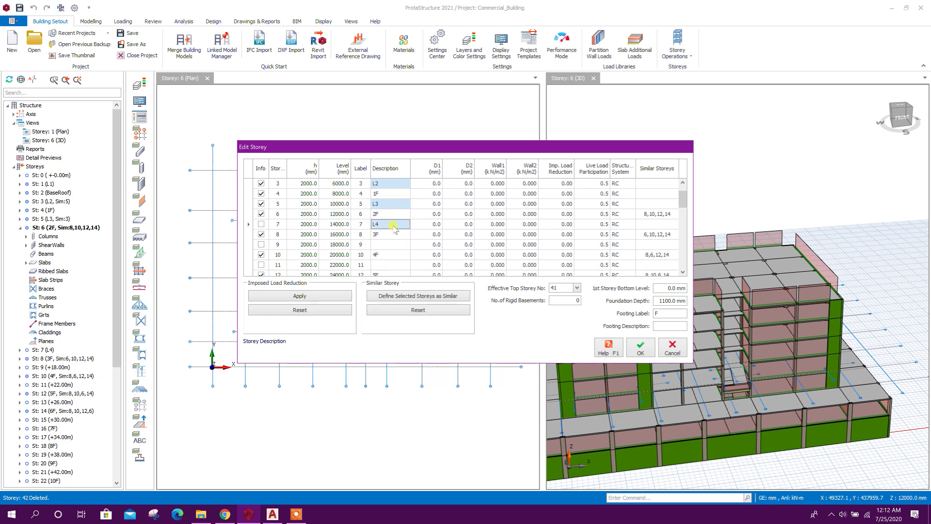
scroll(394, 228, down, 2)
ctrl+click(394, 225)
scroll(396, 232, down, 2)
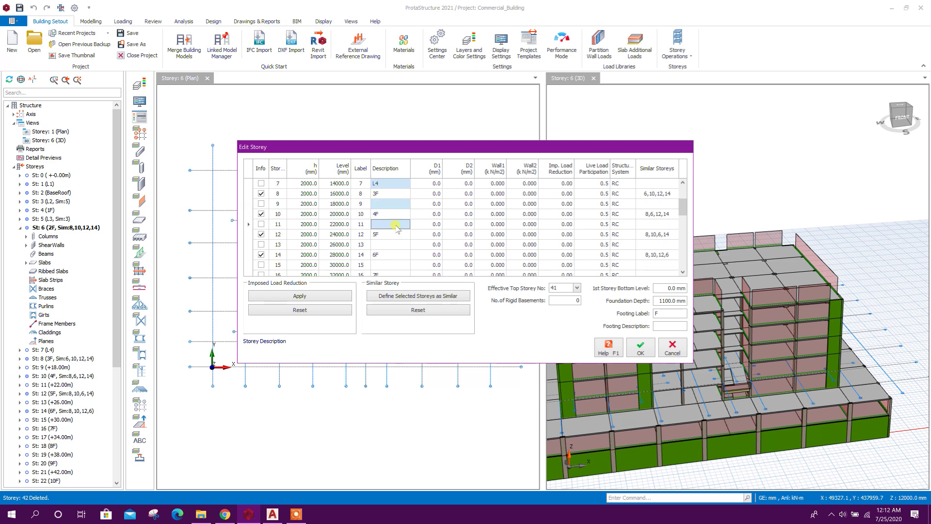
scroll(396, 232, down, 2)
scroll(397, 232, down, 2)
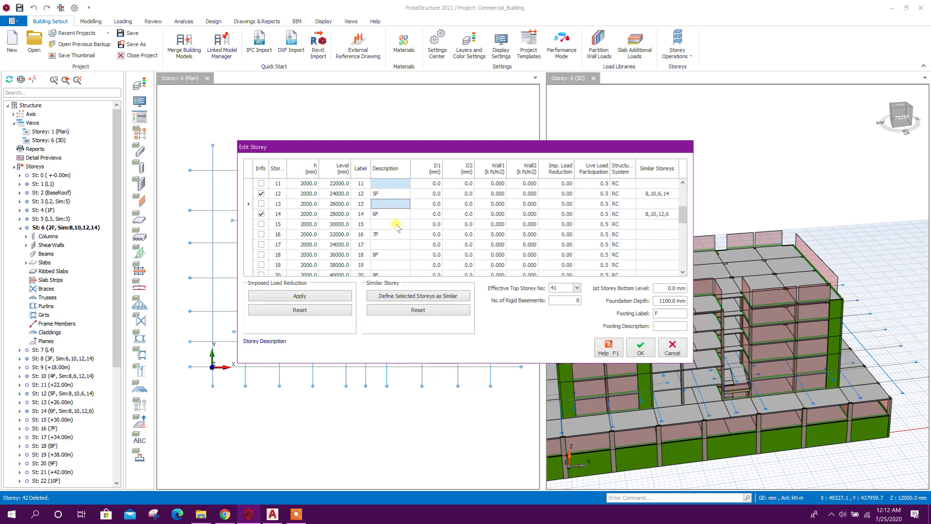
ctrl+click(396, 227)
scroll(396, 228, down, 2)
scroll(398, 235, down, 2)
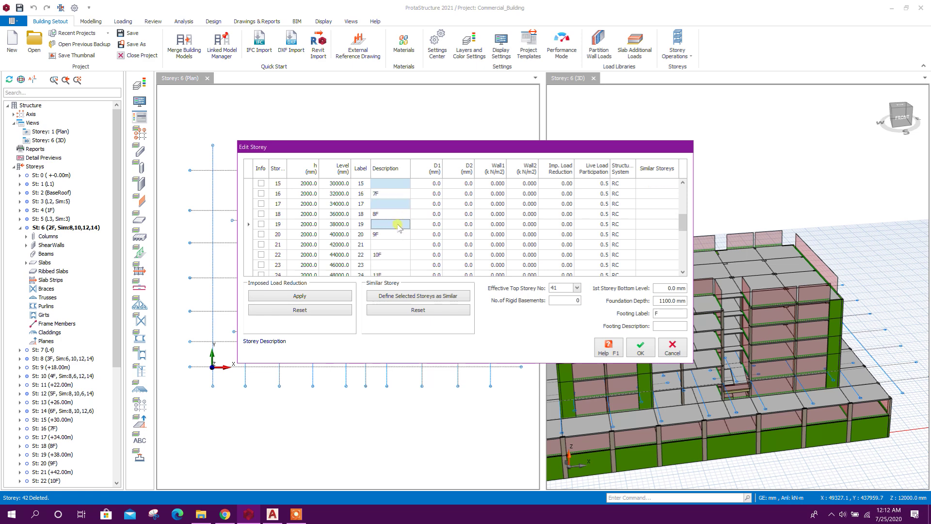
scroll(399, 228, down, 2)
ctrl+click(398, 231)
scroll(397, 237, down, 2)
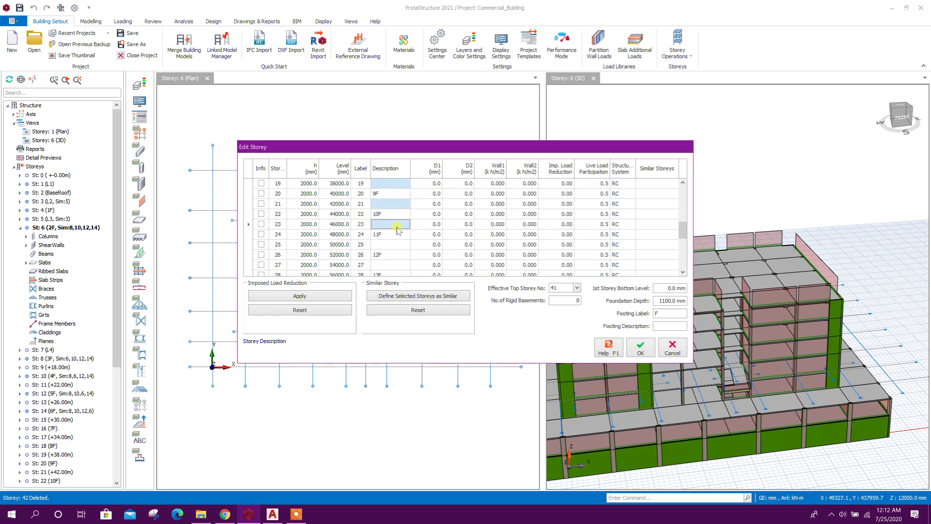
scroll(396, 229, down, 2)
scroll(399, 230, down, 2)
ctrl+click(410, 245)
scroll(400, 244, down, 3)
ctrl+click(399, 240)
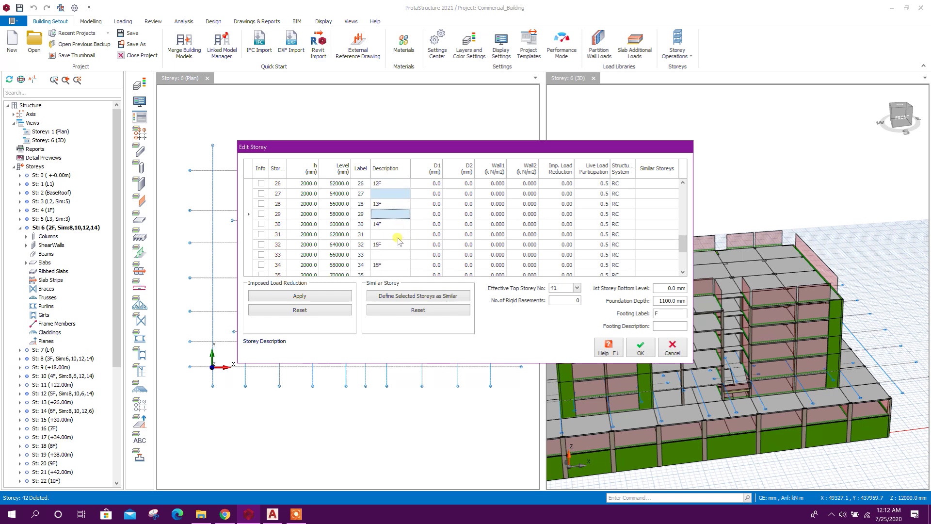
scroll(397, 240, down, 2)
ctrl+click(396, 236)
scroll(396, 237, down, 2)
ctrl+click(394, 237)
scroll(396, 237, down, 2)
ctrl+click(396, 237)
scroll(396, 240, down, 1)
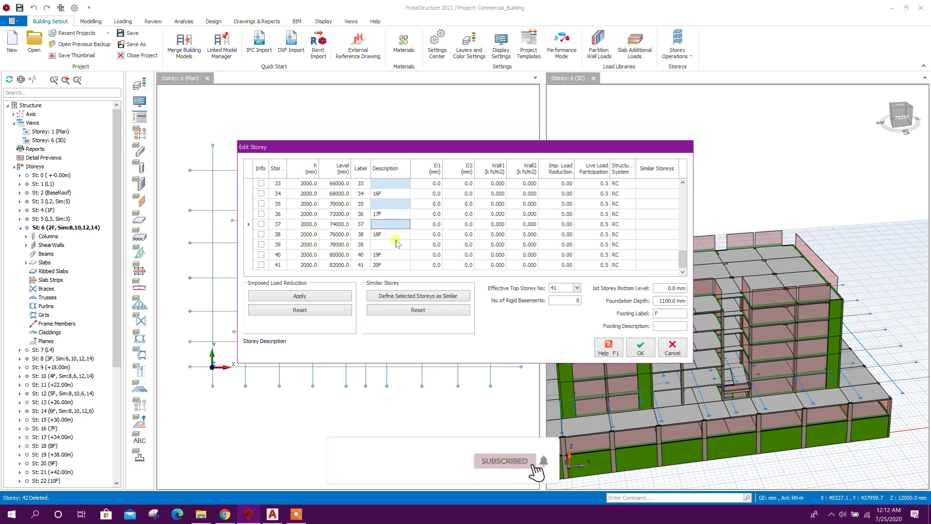
ctrl+click(396, 244)
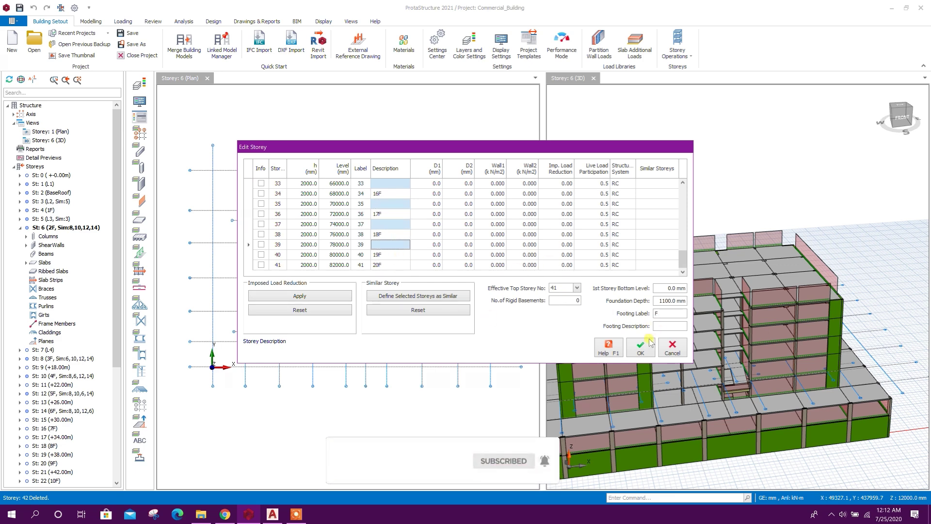
click(431, 297)
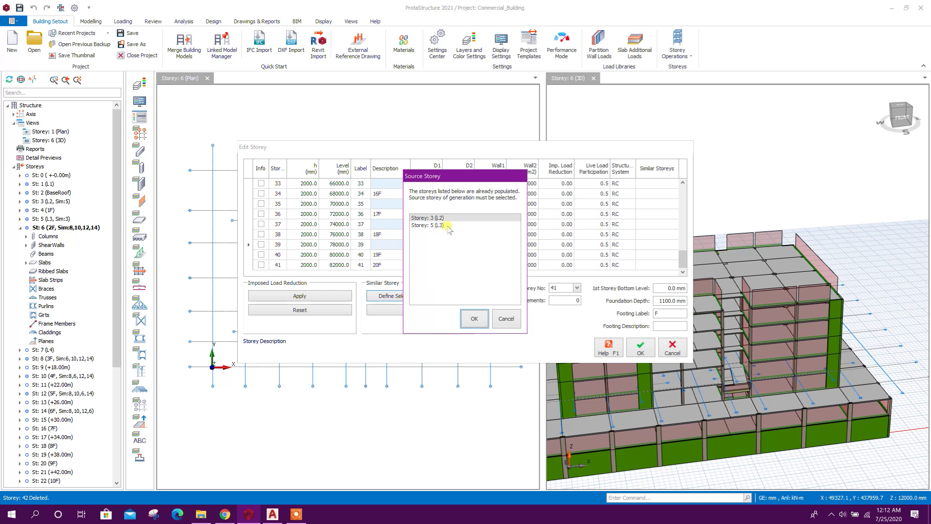
- Confirm the source storey, add storey 5 (L3) to the similar group, and apply the edits
click(507, 319)
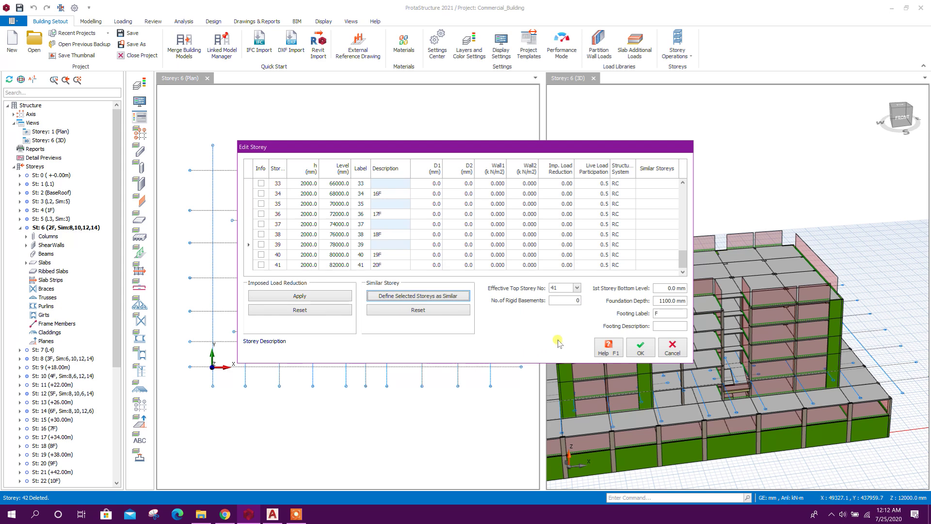
scroll(467, 234, up, 4)
scroll(467, 234, up, 3)
scroll(466, 231, up, 2)
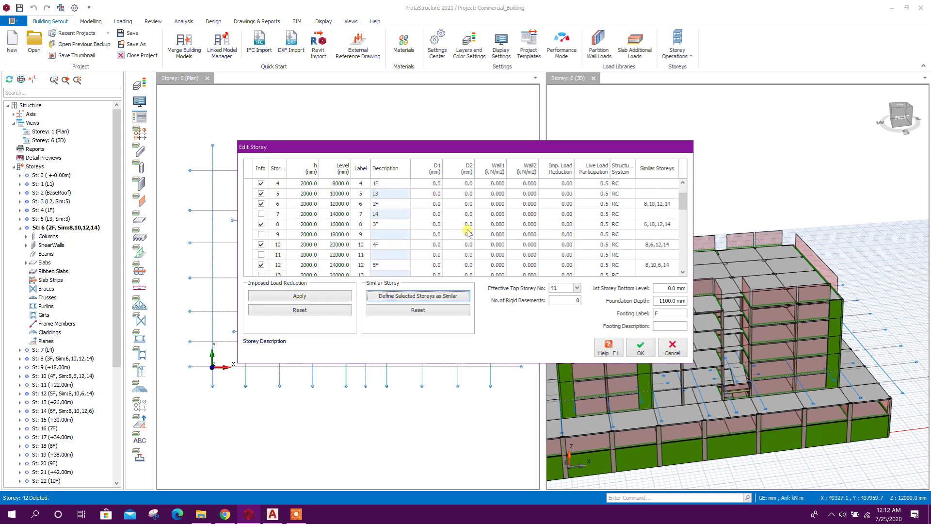
scroll(451, 221, up, 2)
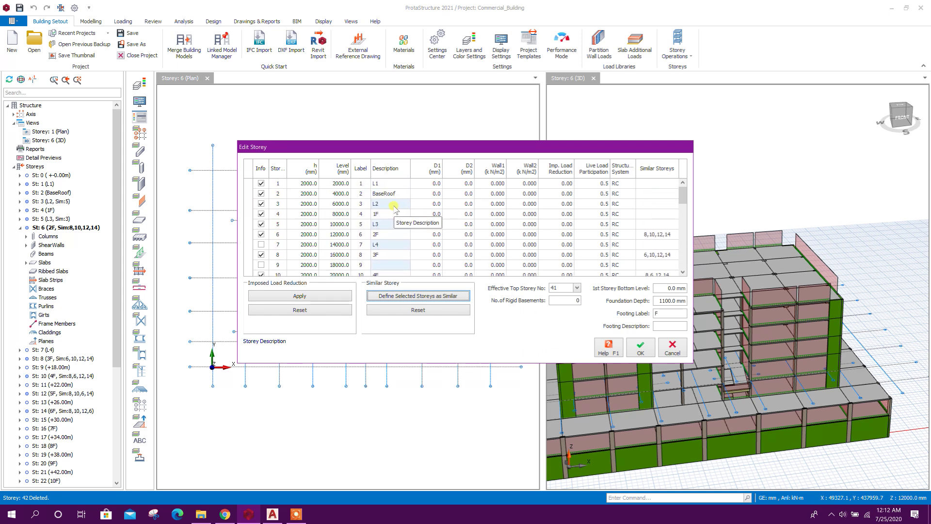
click(397, 224)
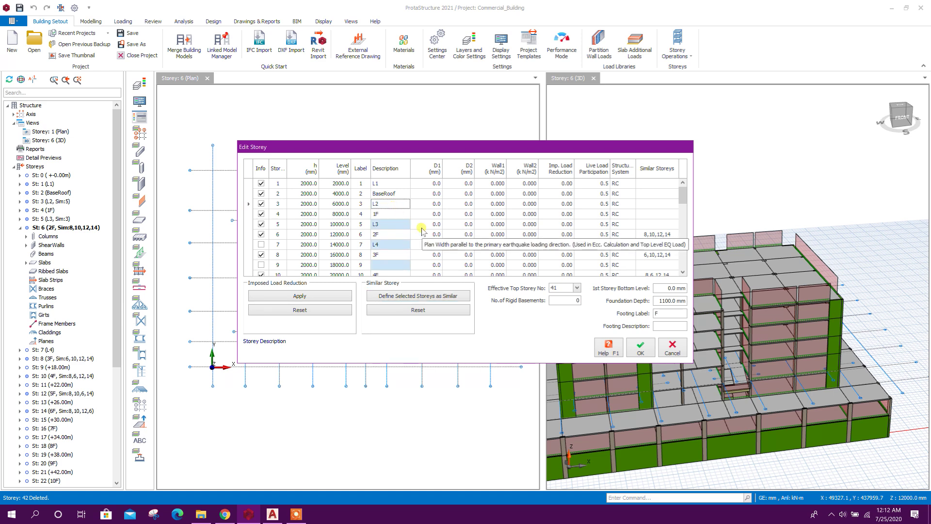
scroll(399, 218, down, 1)
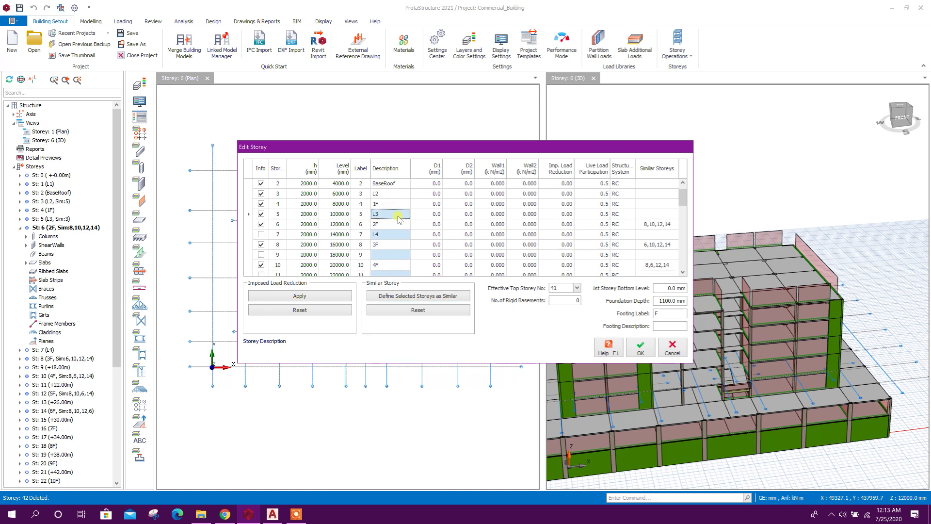
click(448, 299)
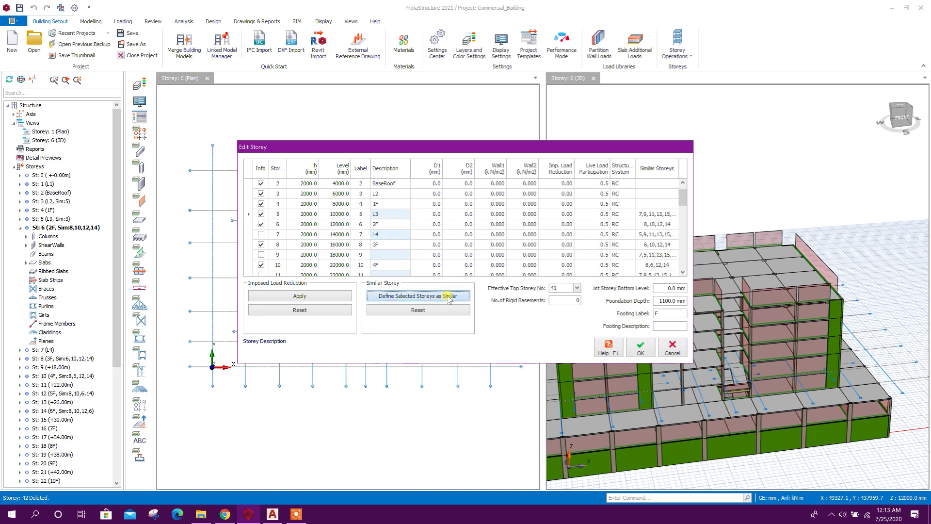
click(637, 348)
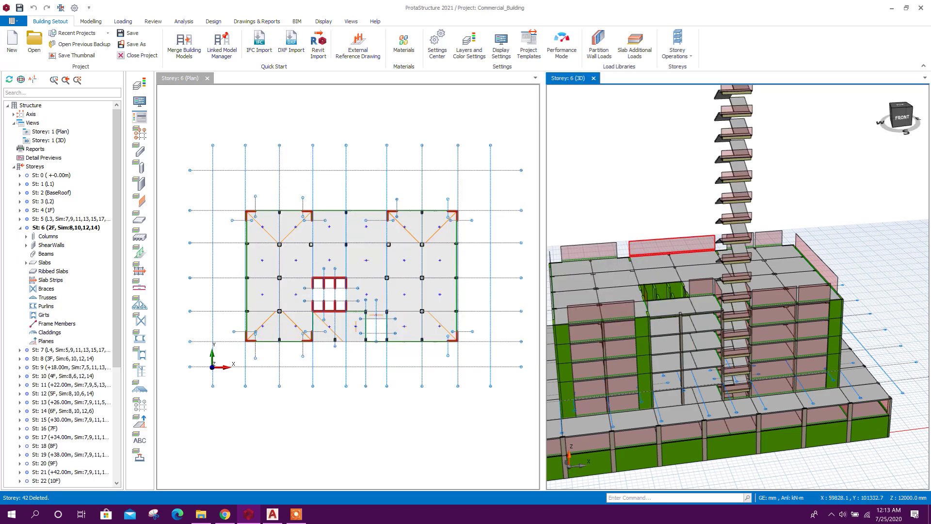
- Orbit the tall tower model through several angles to review it in 3D
middle_drag(728, 291, 771, 277)
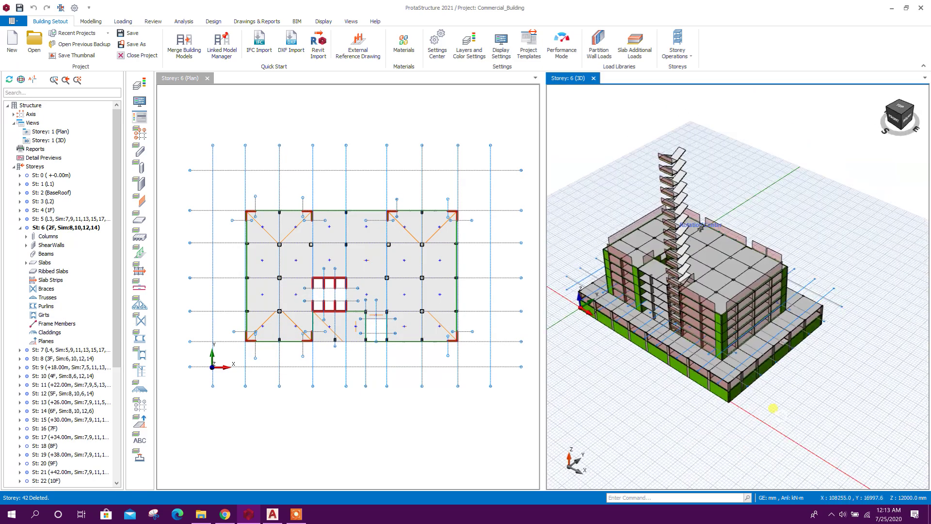
scroll(676, 265, up, 3)
middle_drag(677, 266, 713, 214)
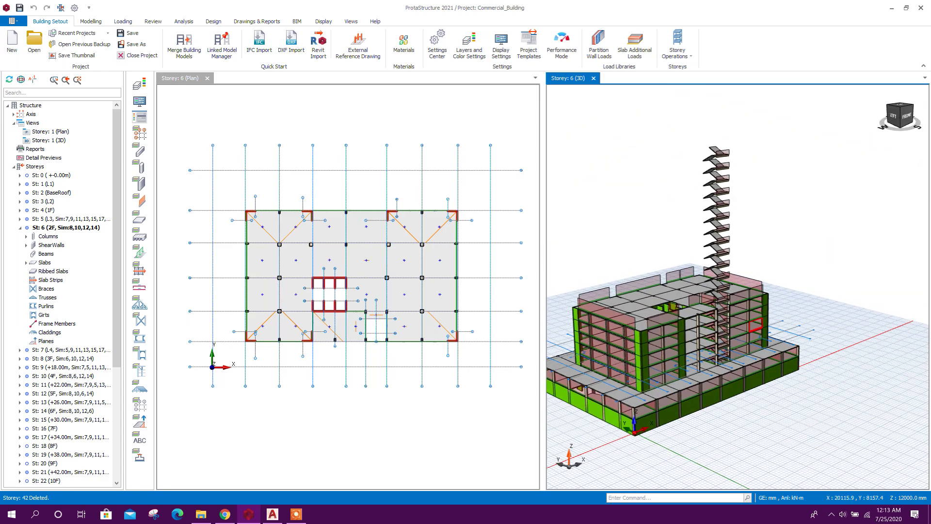
scroll(715, 211, down, 3)
scroll(714, 211, up, 2)
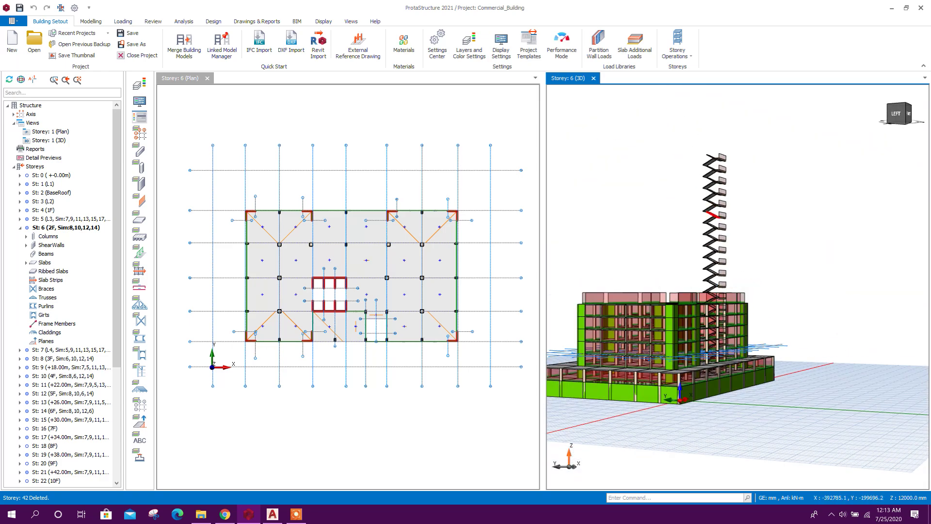
middle_drag(715, 211, 737, 286)
scroll(737, 286, down, 2)
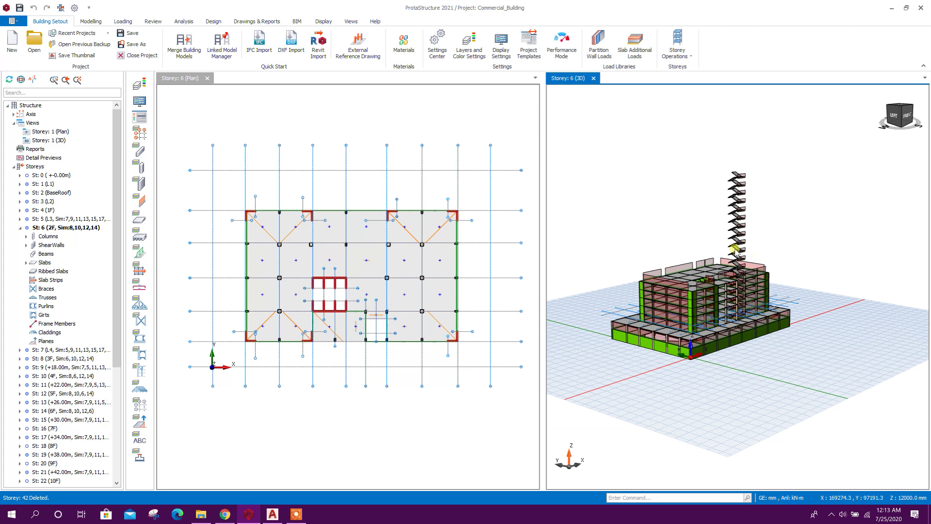
scroll(735, 250, up, 1)
middle_drag(734, 250, 738, 283)
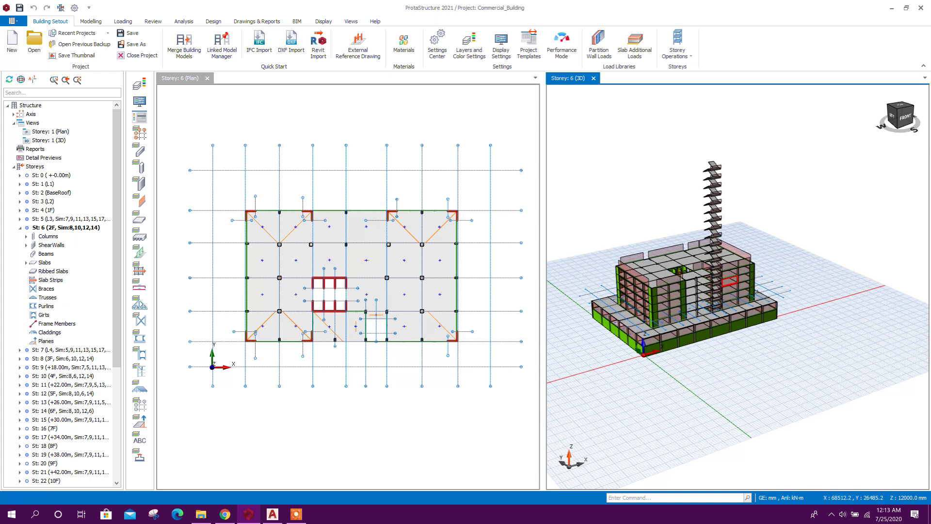
scroll(49, 292, down, 2)
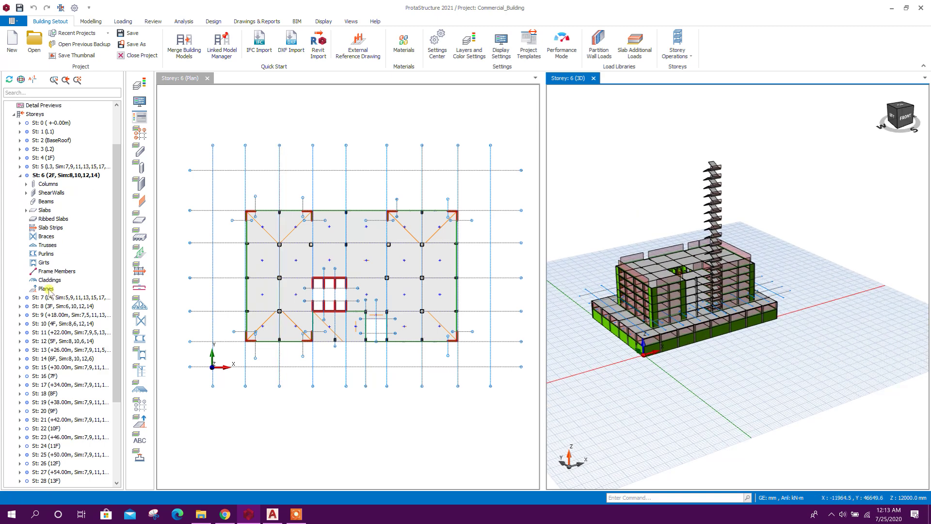
- Collapse storey 6 in the tree and make storey 14 (6F) the current storey
click(20, 175)
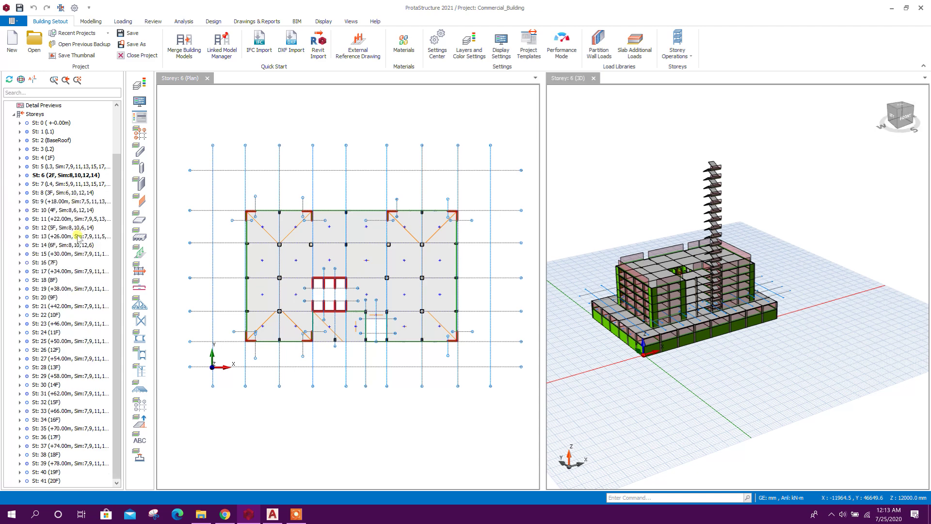
double_click(64, 245)
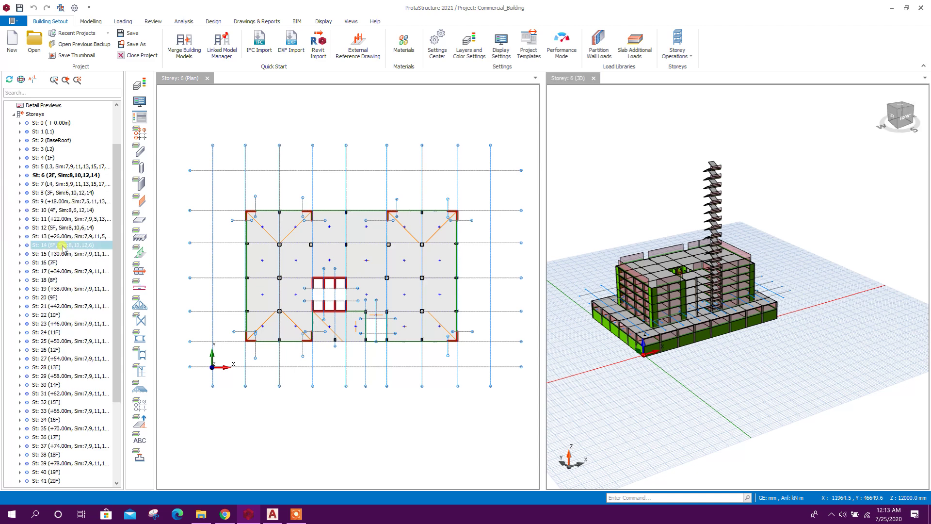
click(240, 218)
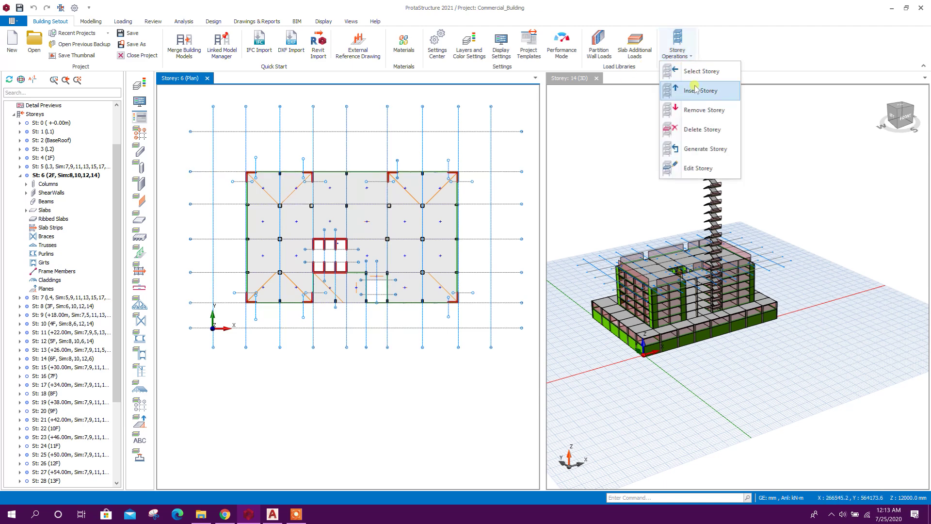
- Generate storey 16 (7F) from storey 14 (6F) via Generate Storey, then close the dialog
click(703, 150)
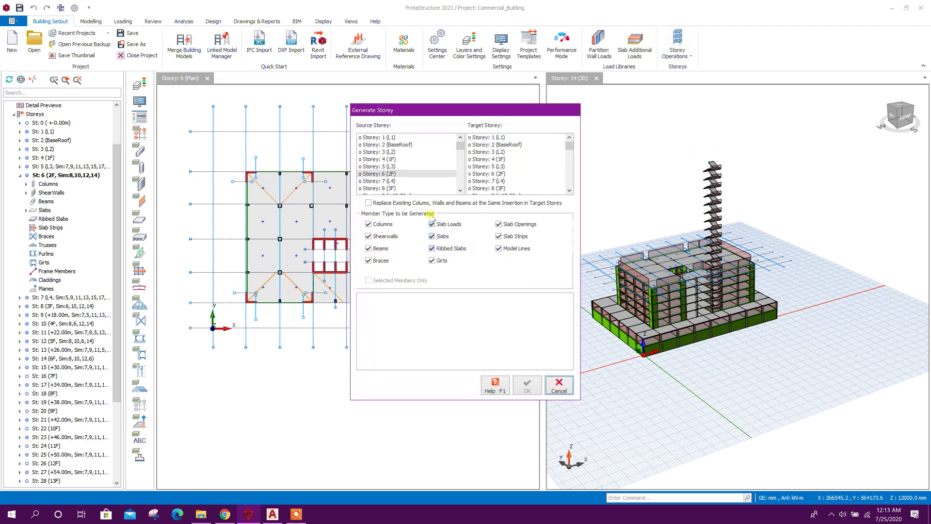
scroll(390, 174, down, 3)
click(439, 167)
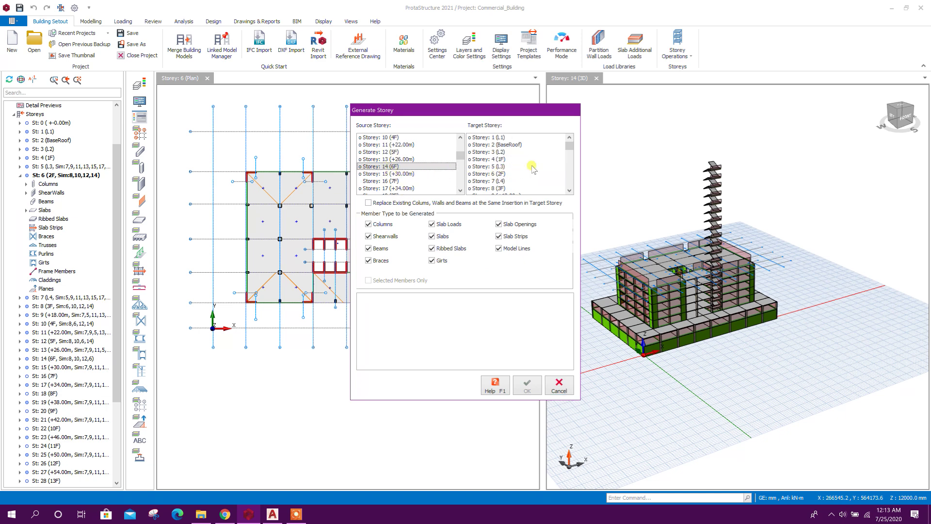
scroll(528, 160, down, 1)
scroll(527, 164, down, 2)
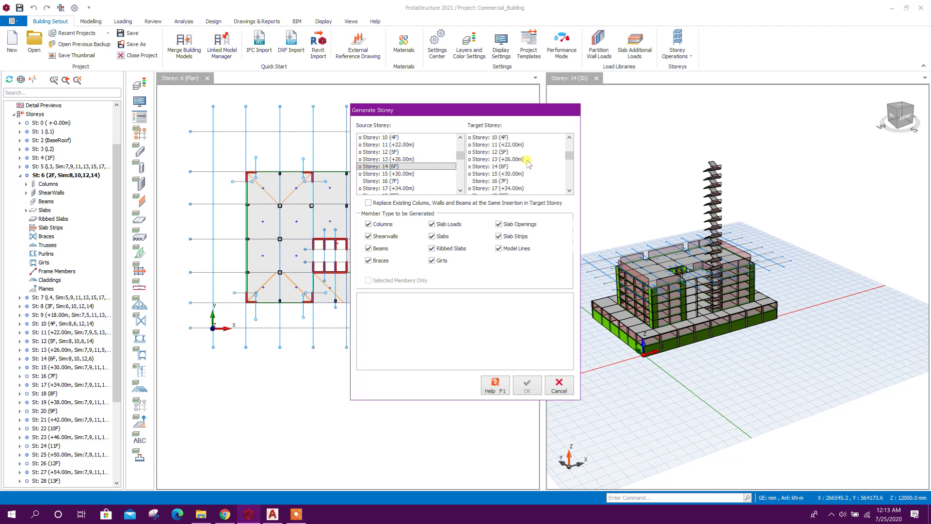
click(504, 182)
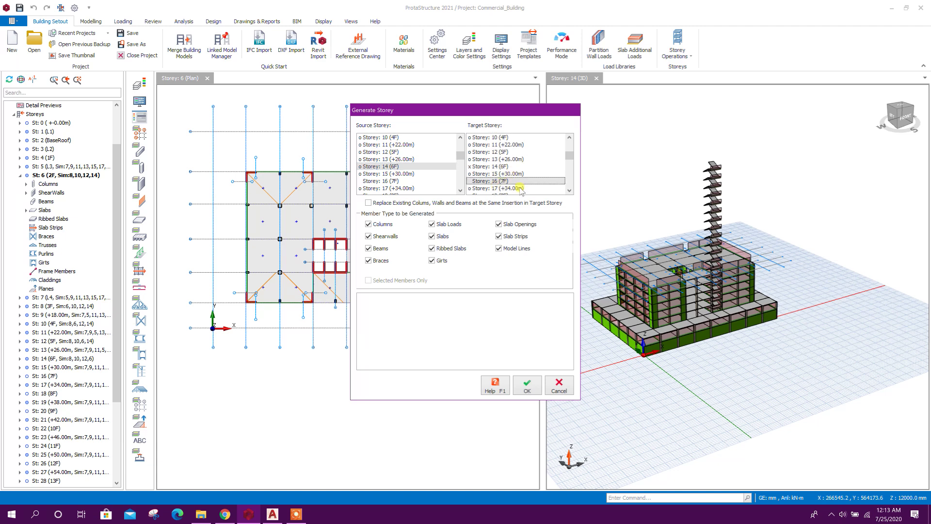
click(523, 391)
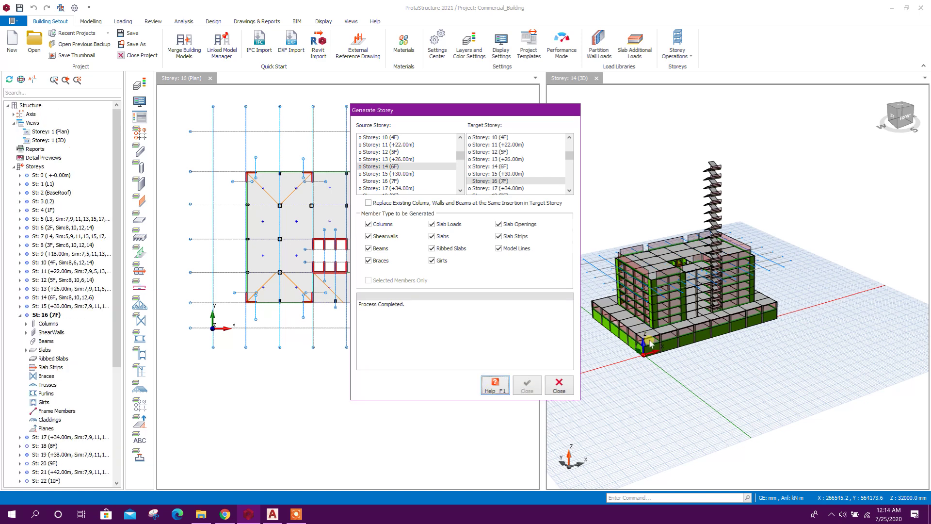
click(559, 386)
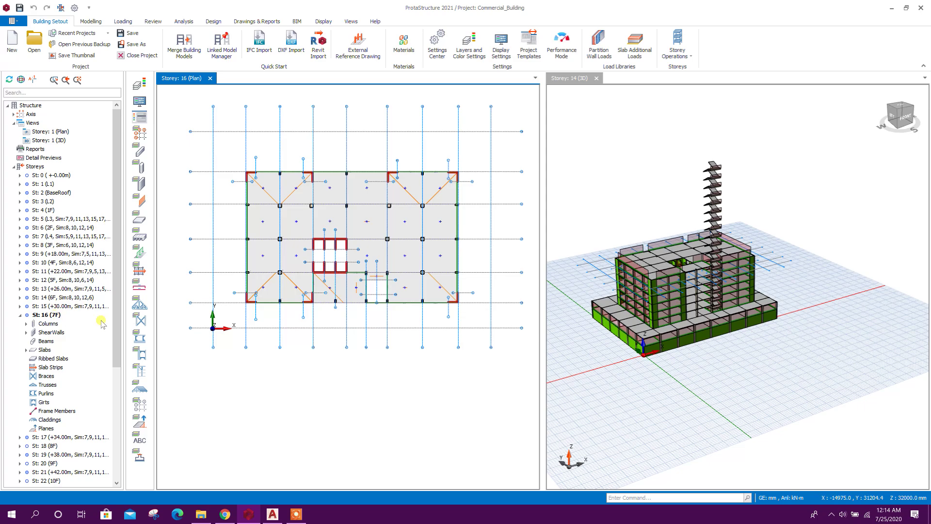
- In AutoCAD, place a DIMLINEAR of 1500 across the slab overhang on the 2nd-6th floor plan
click(272, 514)
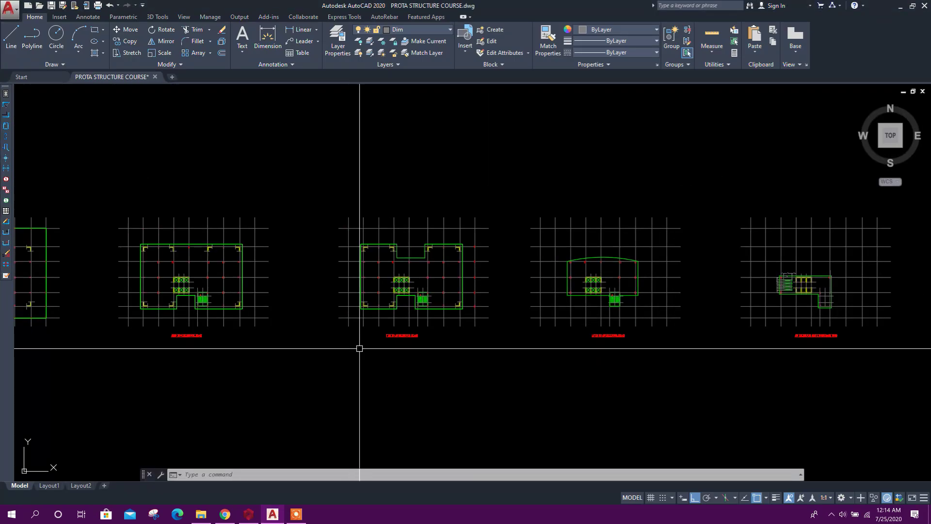
scroll(399, 318, up, 4)
scroll(395, 360, down, 5)
scroll(422, 337, down, 1)
scroll(400, 276, up, 5)
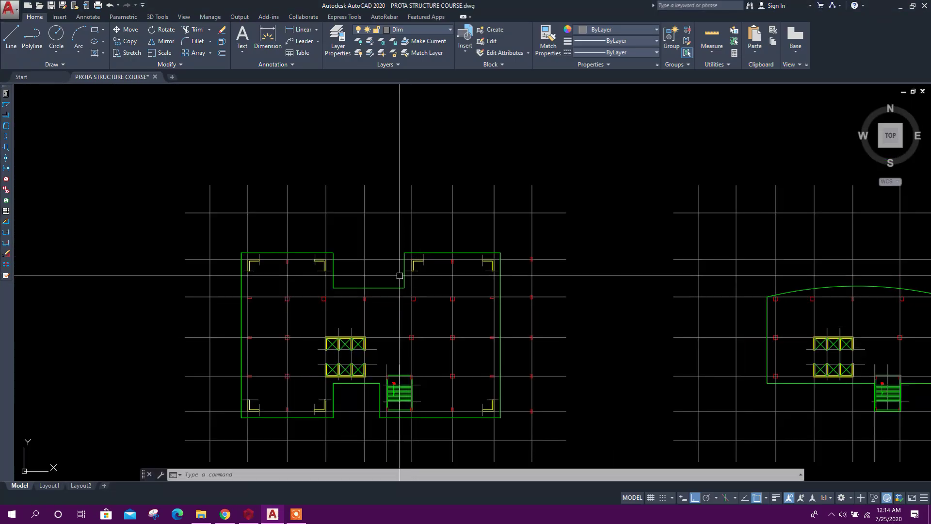
scroll(401, 249, up, 4)
scroll(418, 278, down, 4)
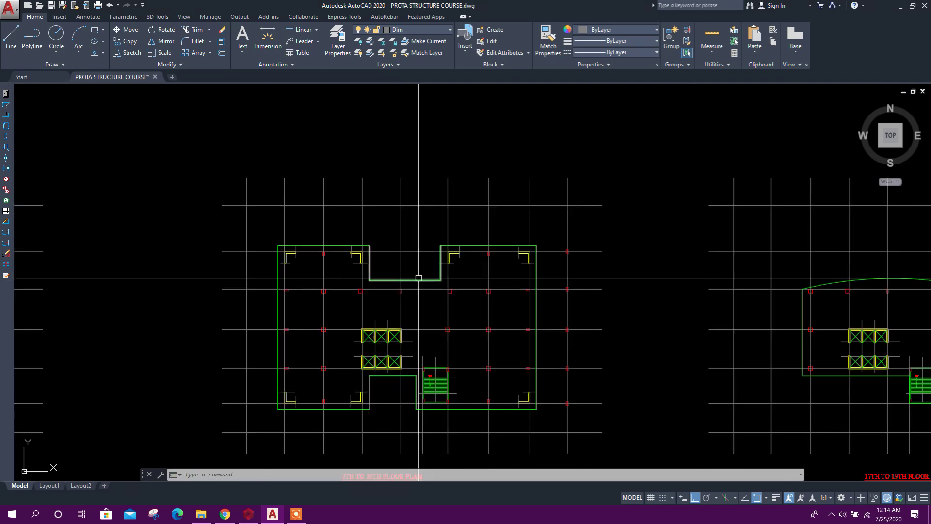
scroll(419, 278, down, 3)
scroll(224, 297, down, 1)
scroll(208, 287, up, 4)
scroll(232, 292, down, 4)
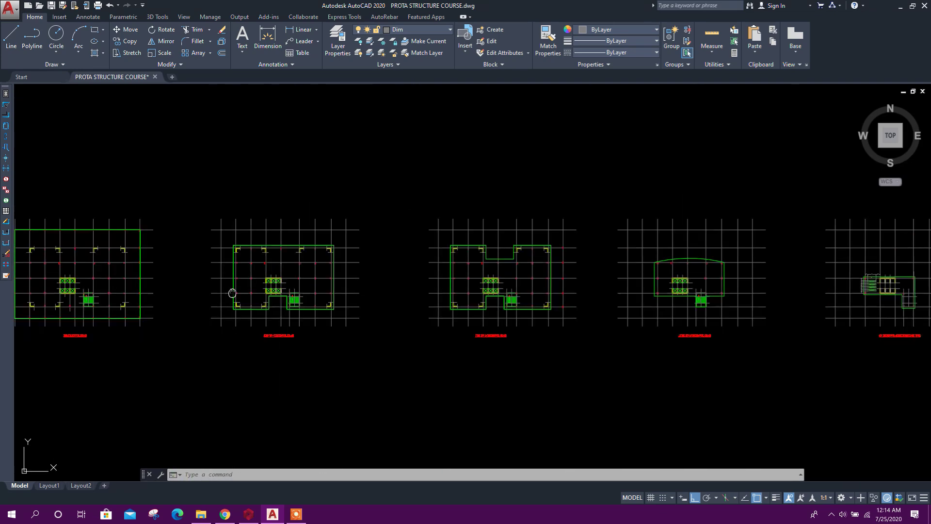
scroll(343, 250, up, 5)
scroll(370, 318, down, 1)
scroll(348, 287, up, 1)
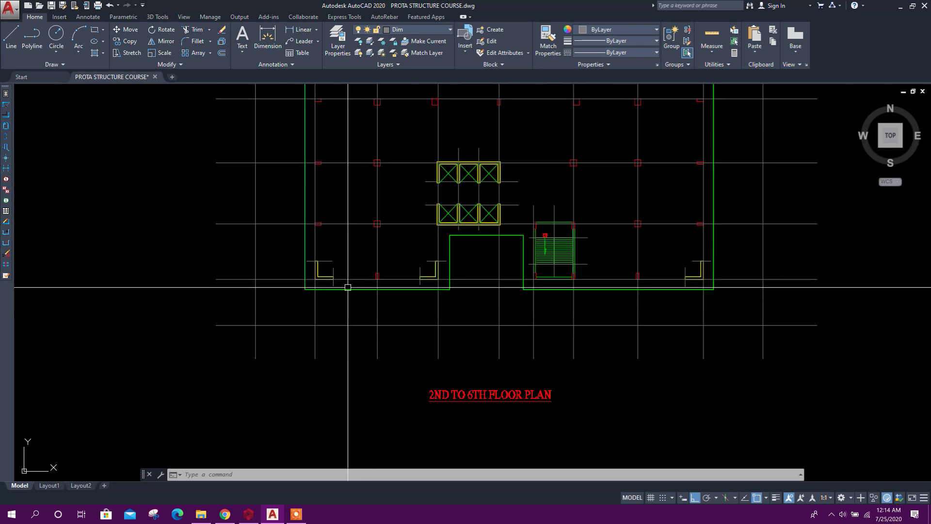
middle_drag(348, 287, 341, 373)
scroll(352, 364, down, 2)
scroll(410, 415, up, 2)
scroll(385, 314, down, 1)
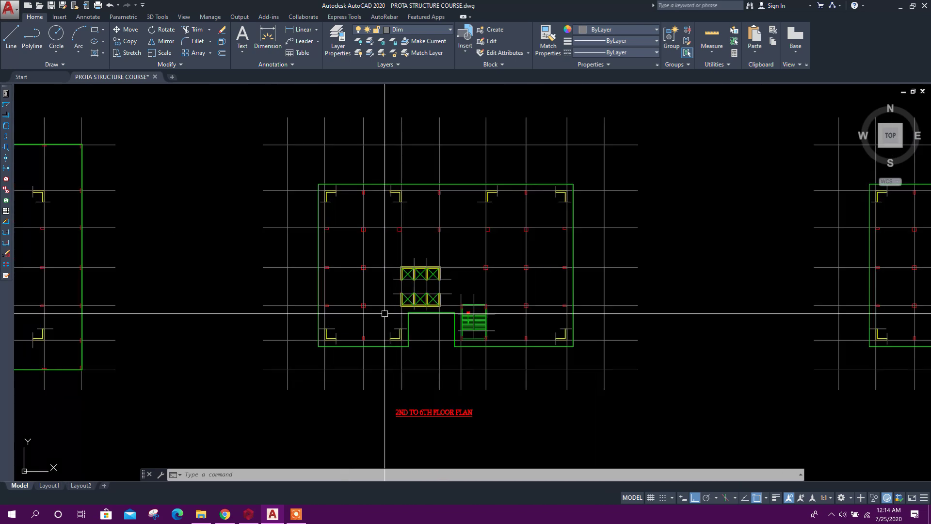
scroll(385, 313, up, 3)
click(300, 29)
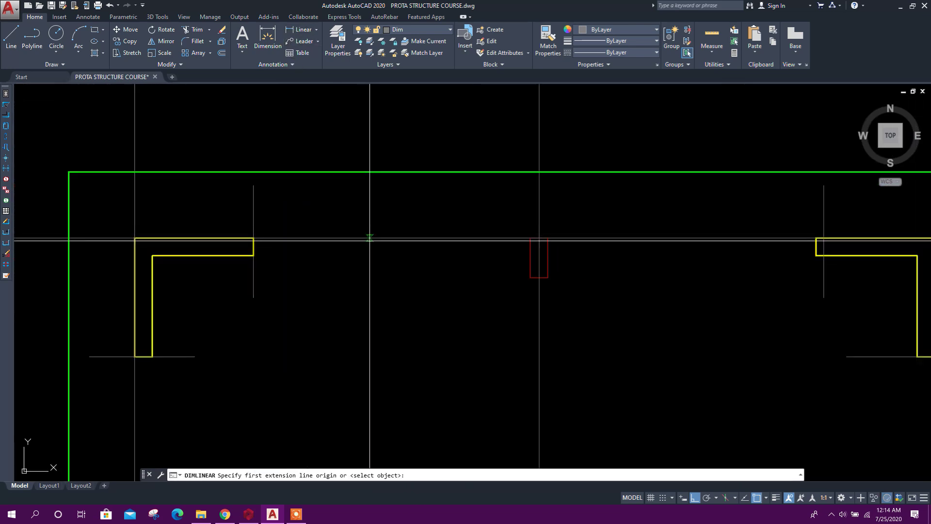
click(369, 238)
click(253, 237)
scroll(332, 223, down, 2)
scroll(326, 227, down, 2)
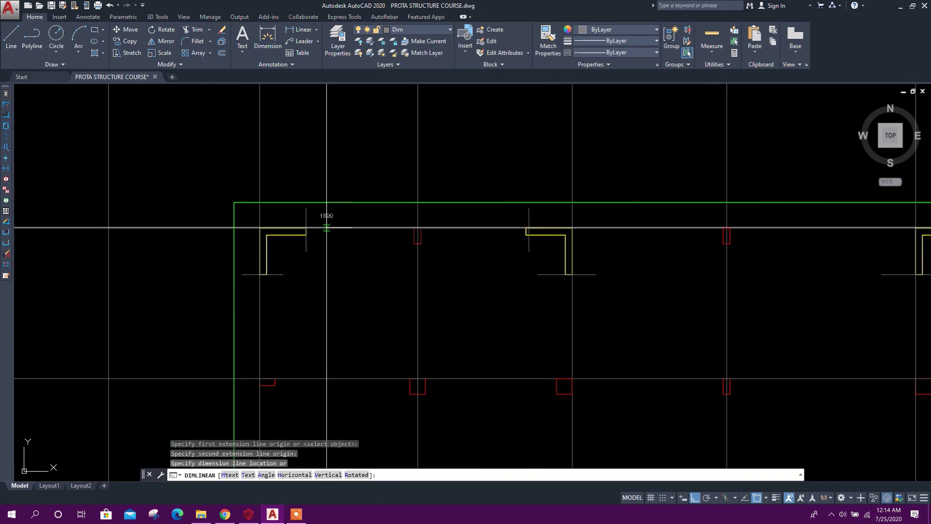
scroll(326, 227, up, 2)
click(333, 234)
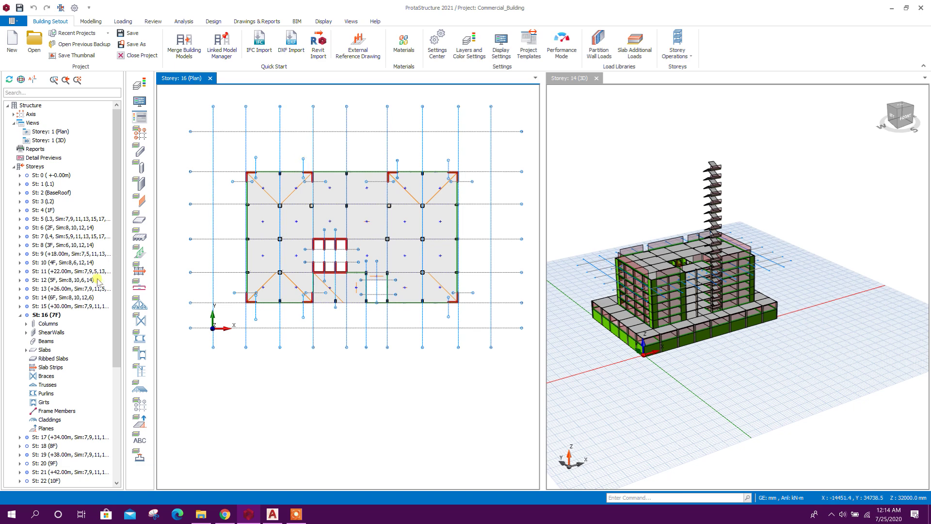
- On the 2F storey plan, start a Slab with cantilever type, h 250 and L-Cant 1500, checking loads
click(49, 227)
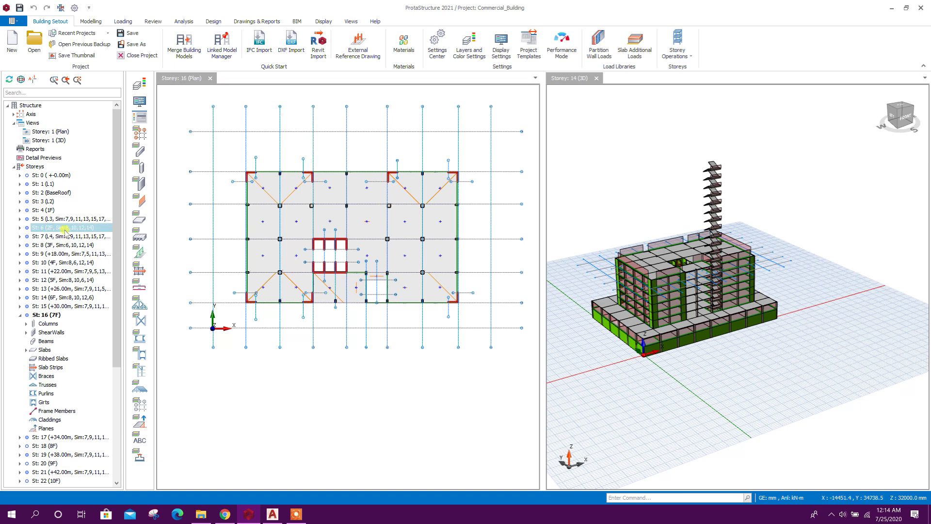
double_click(50, 227)
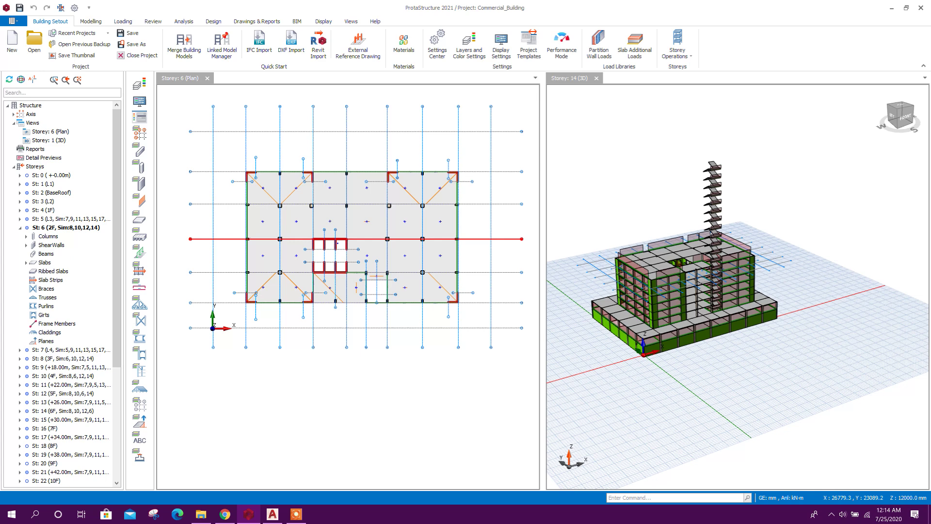
scroll(273, 155, up, 2)
scroll(273, 155, up, 2)
click(92, 22)
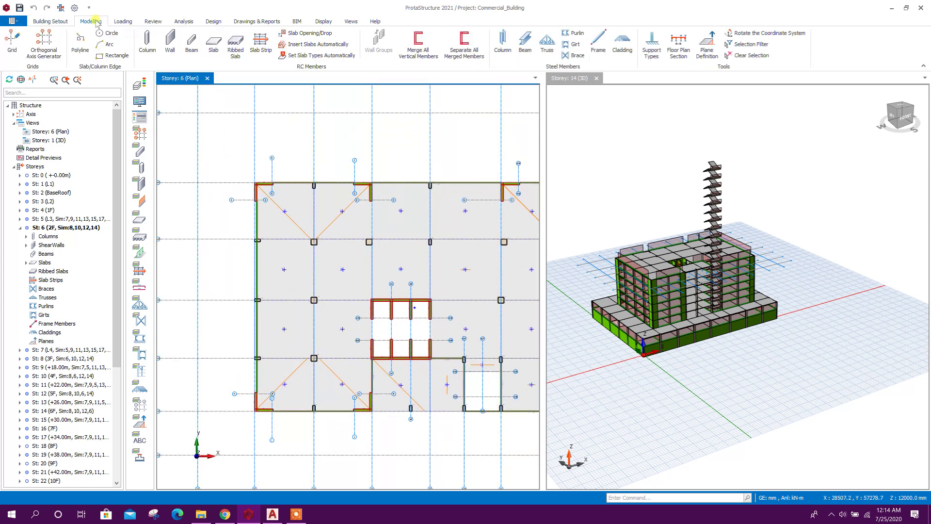
scroll(593, 237, up, 1)
scroll(592, 236, up, 2)
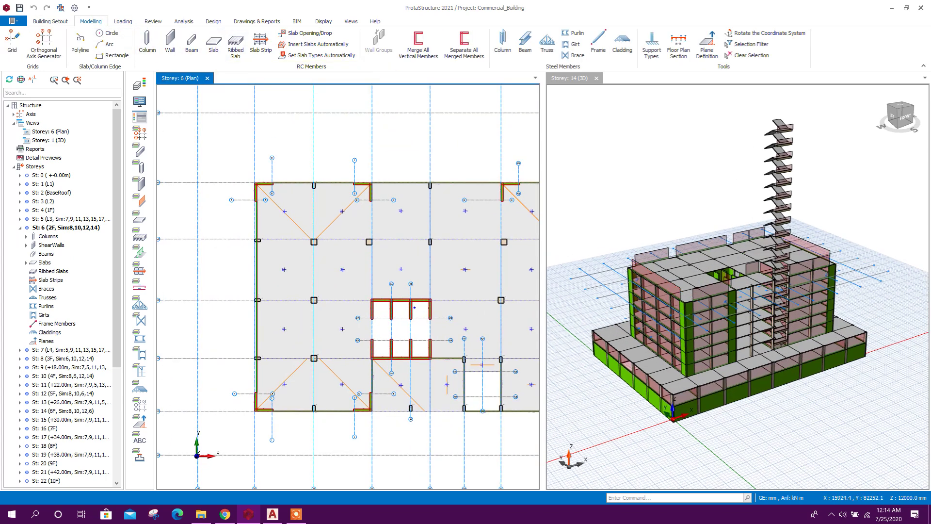
click(211, 44)
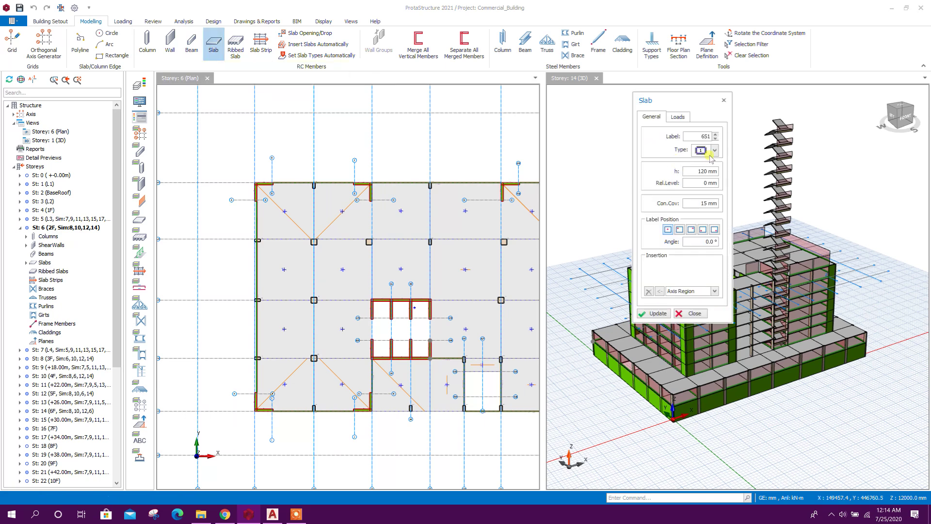
click(714, 151)
click(695, 171)
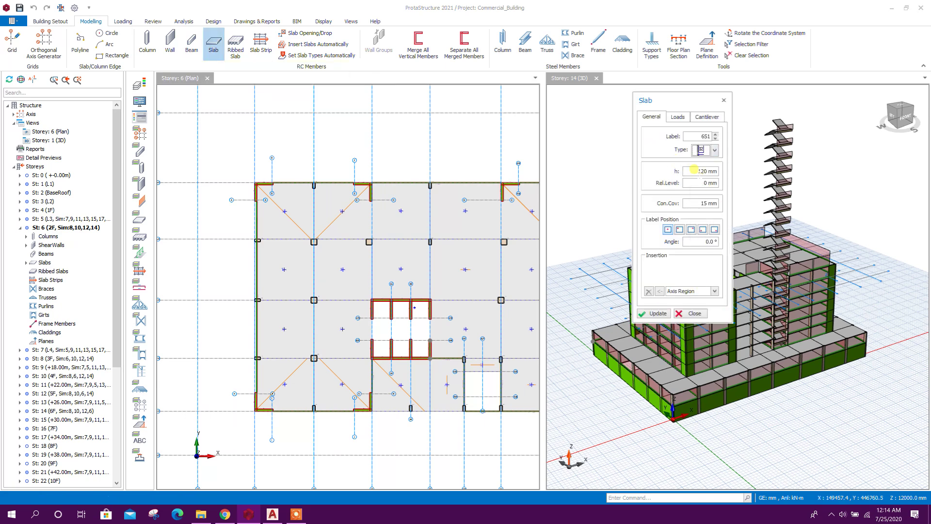
click(707, 118)
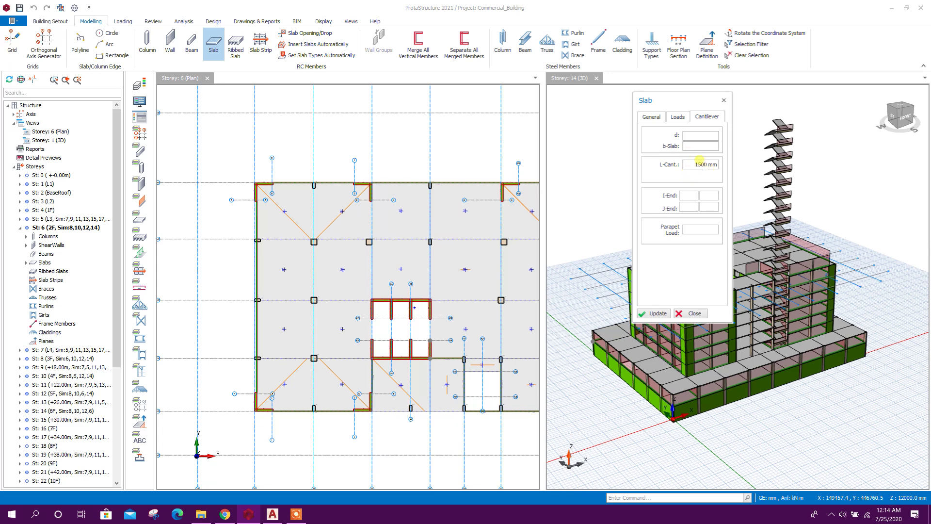
click(676, 117)
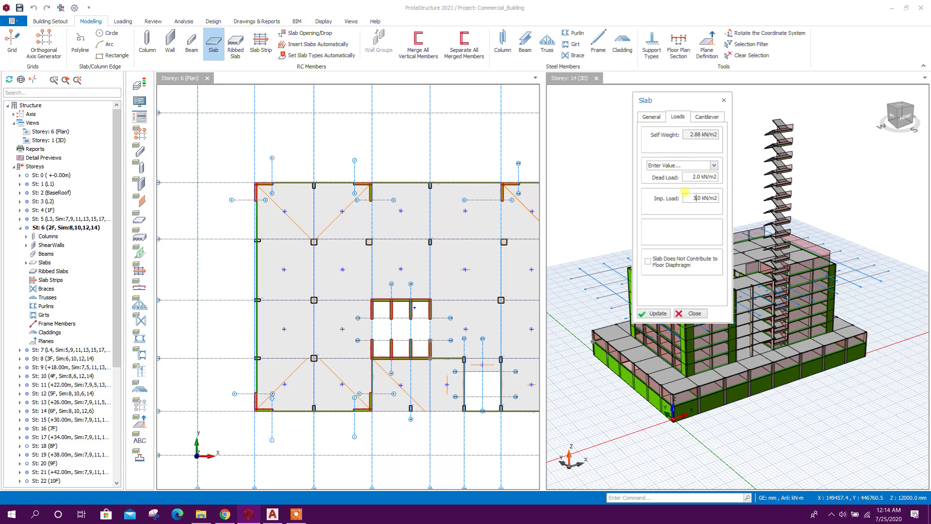
click(651, 118)
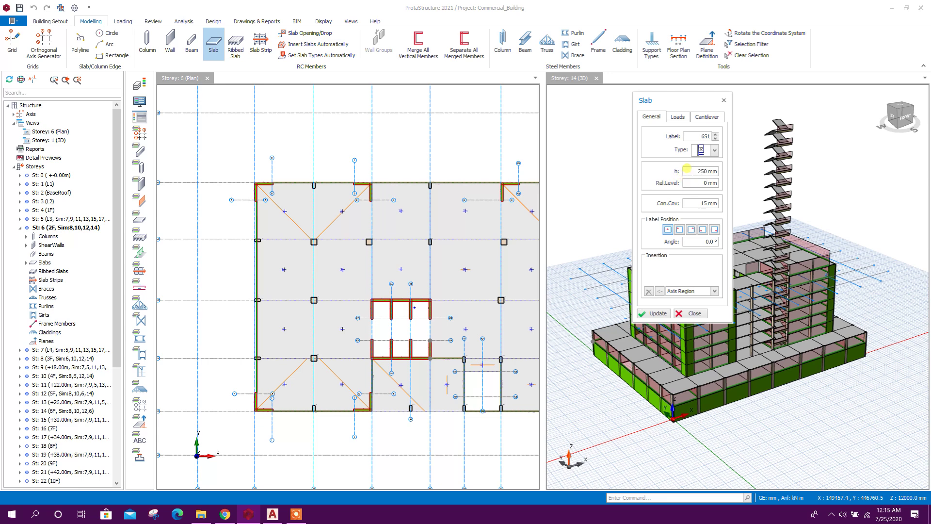
click(701, 117)
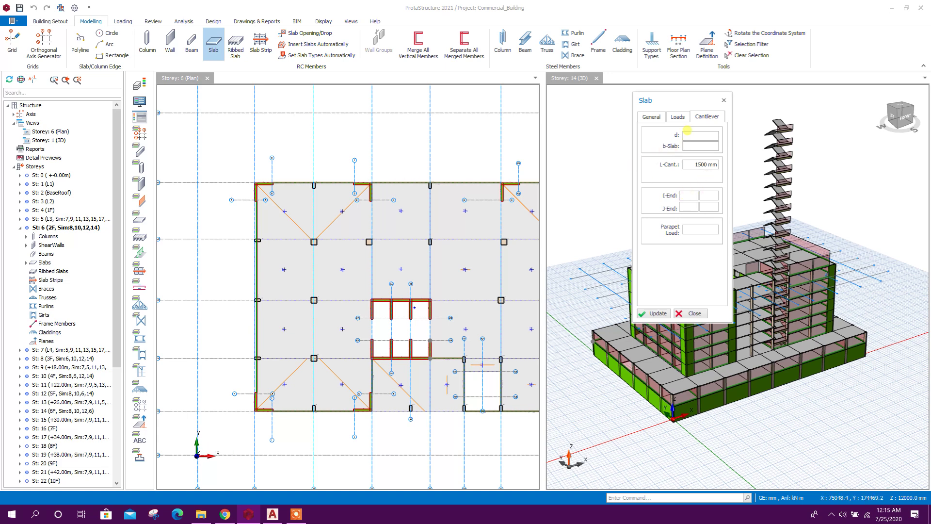
scroll(328, 203, down, 1)
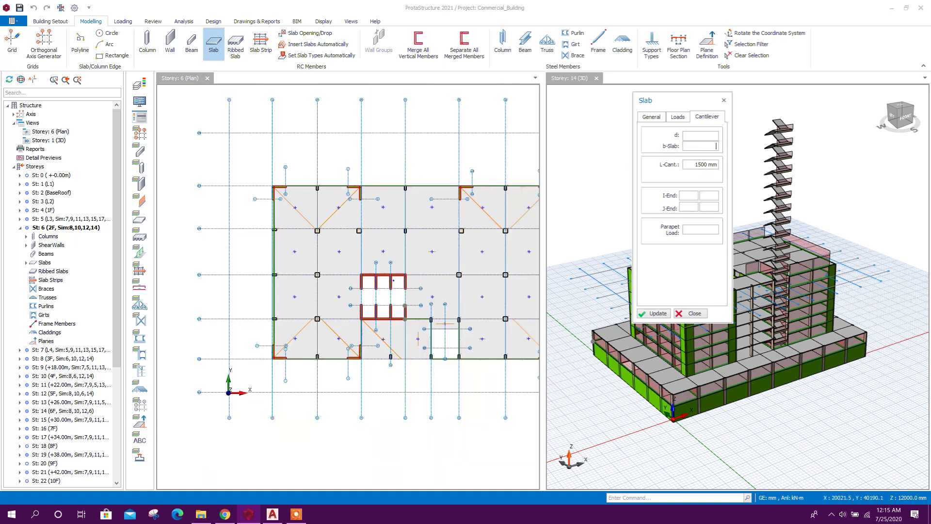
scroll(473, 186, up, 2)
scroll(473, 187, up, 2)
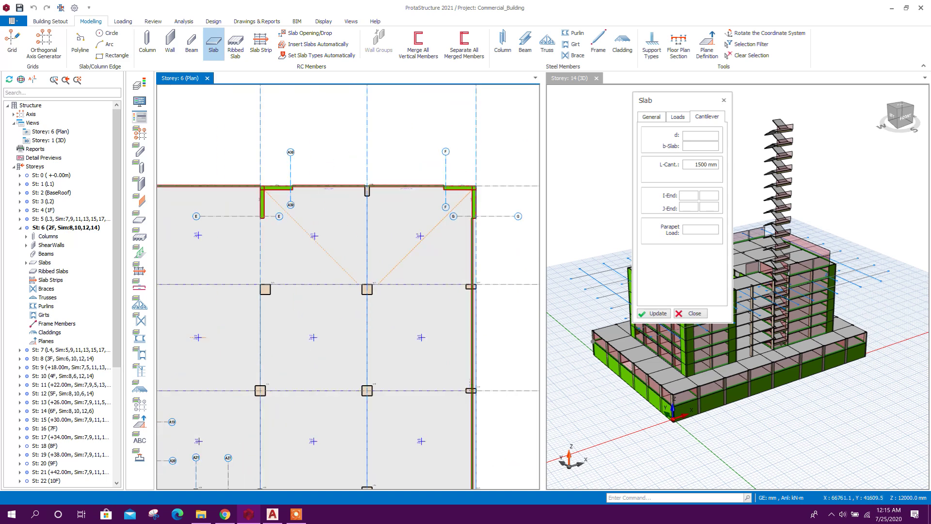
scroll(474, 186, up, 2)
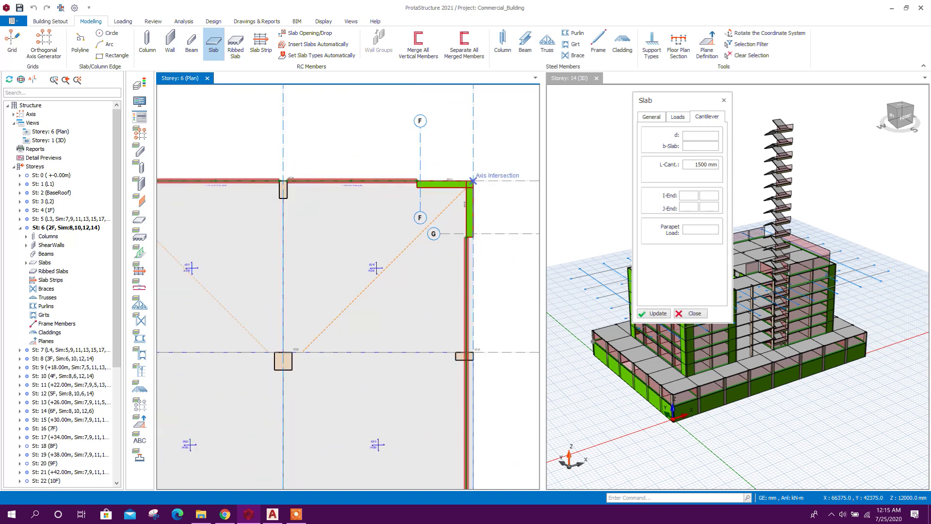
scroll(473, 179, down, 5)
scroll(434, 359, up, 1)
scroll(434, 360, up, 2)
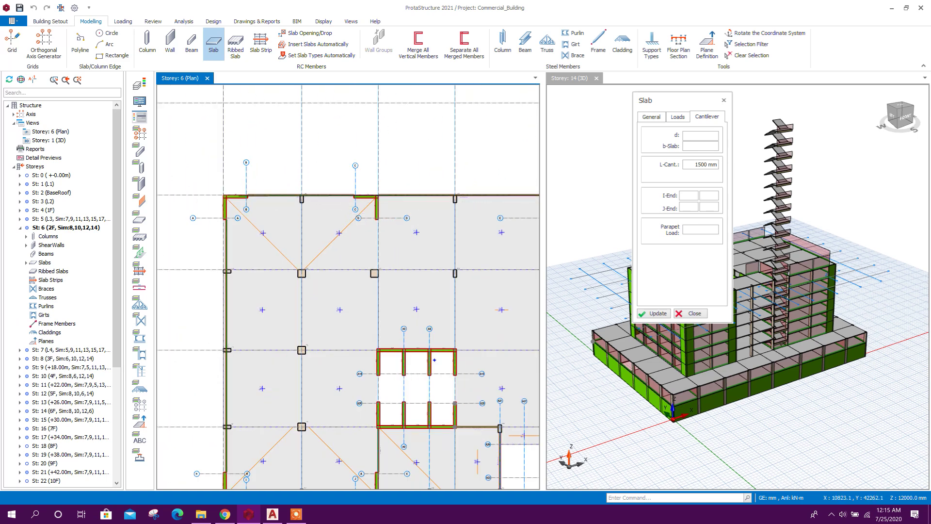
- Place 1500 mm cantilever slabs above the top beam and along the left edge, starting the bottom edge
right_click(434, 359)
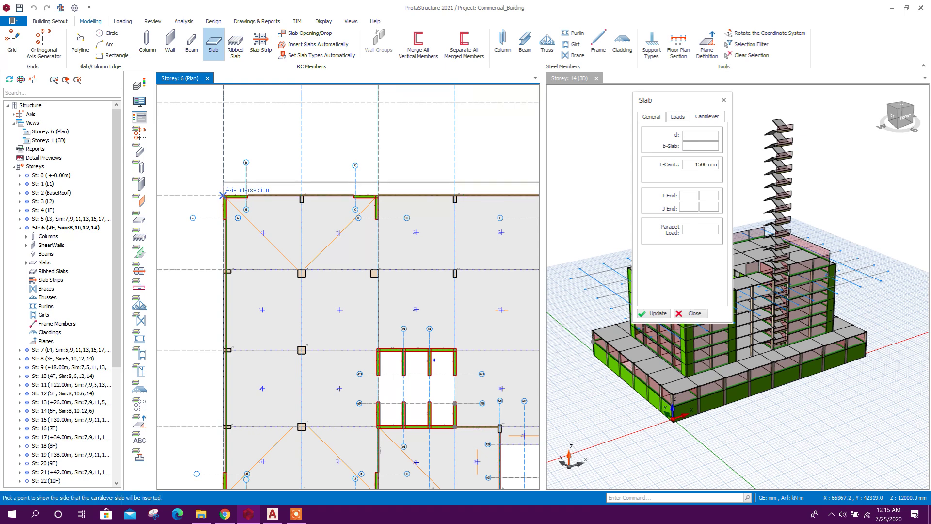
click(258, 148)
scroll(478, 155, down, 3)
scroll(478, 156, up, 3)
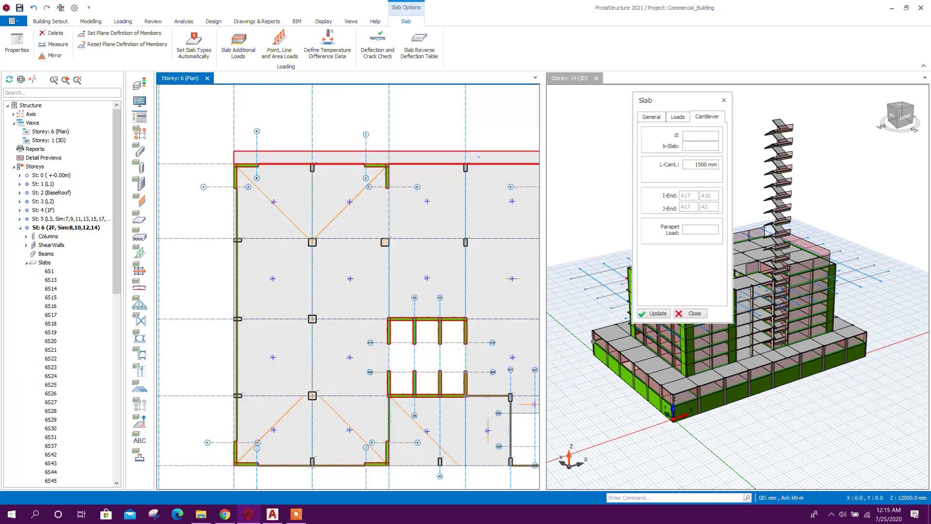
middle_drag(233, 316, 253, 205)
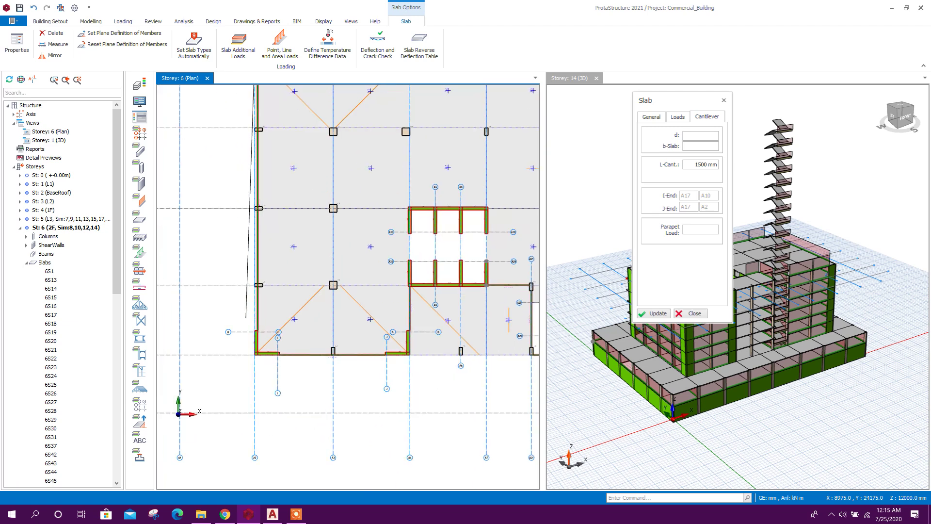
click(198, 326)
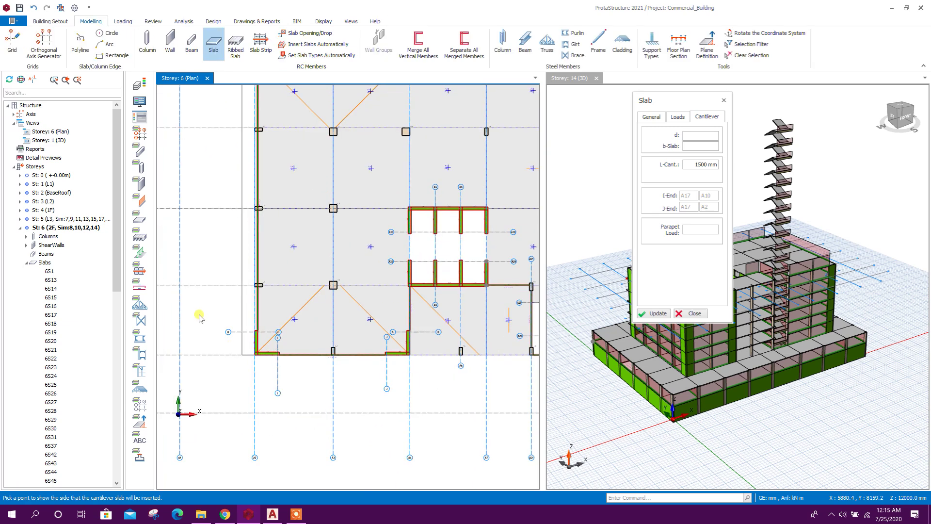
scroll(198, 326, down, 3)
scroll(198, 326, up, 3)
click(211, 295)
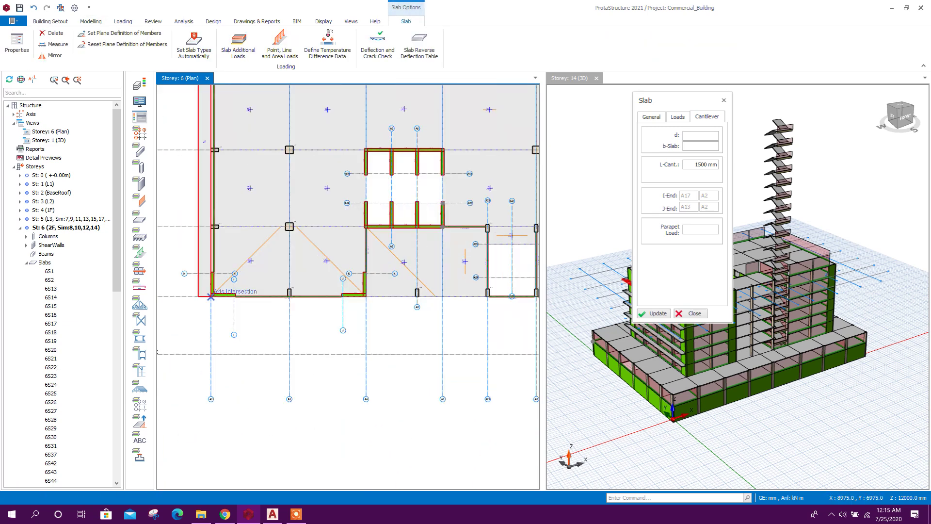
middle_drag(378, 320, 294, 328)
scroll(295, 328, down, 1)
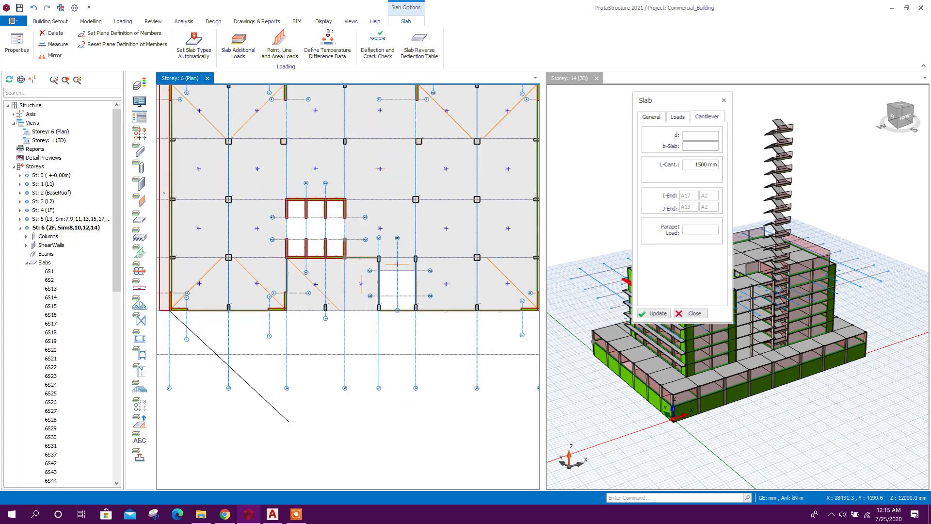
- Check the AutoCAD plan briefly and return to the structural model
click(272, 514)
scroll(415, 318, up, 4)
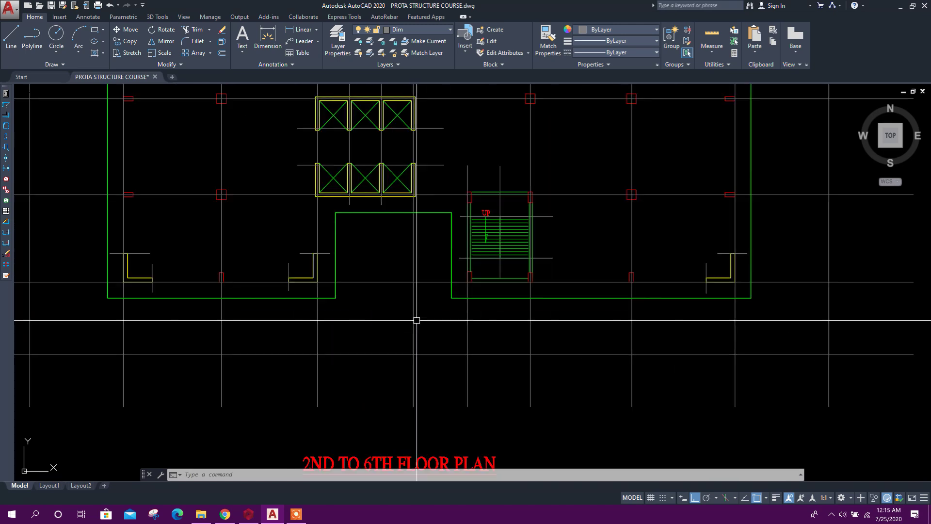
scroll(369, 312, down, 4)
scroll(453, 312, up, 1)
scroll(499, 299, up, 3)
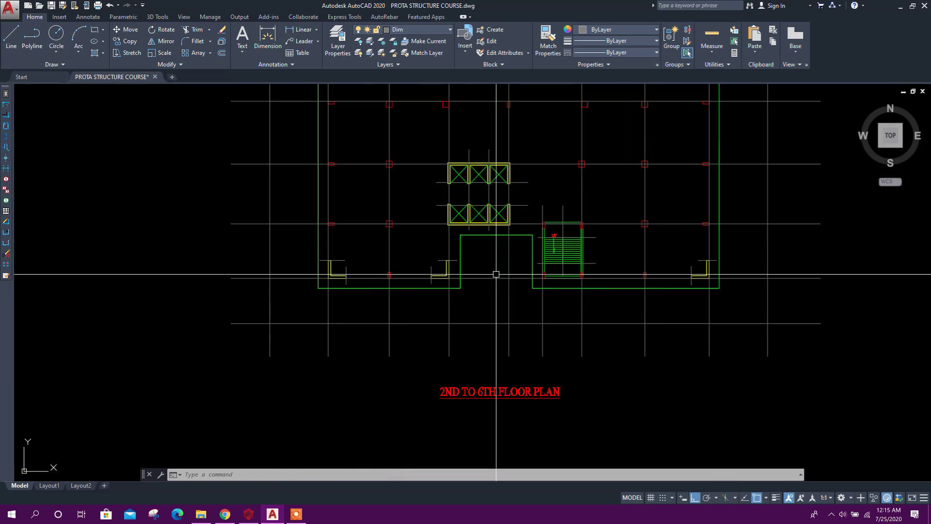
scroll(490, 258, up, 2)
key(Escape)
key(Escape)
key(Escape)
click(249, 514)
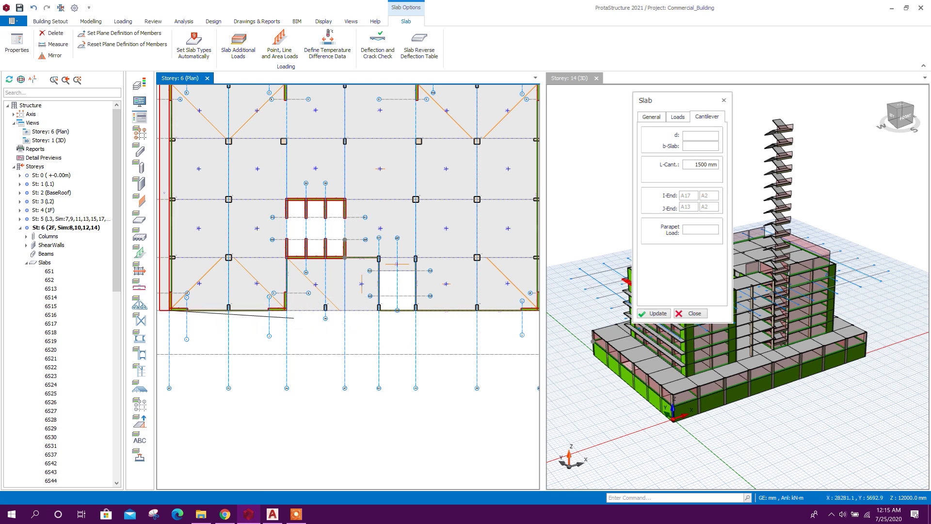
- Finish the cantilever slab below the bottom edge and end slab placement
click(286, 309)
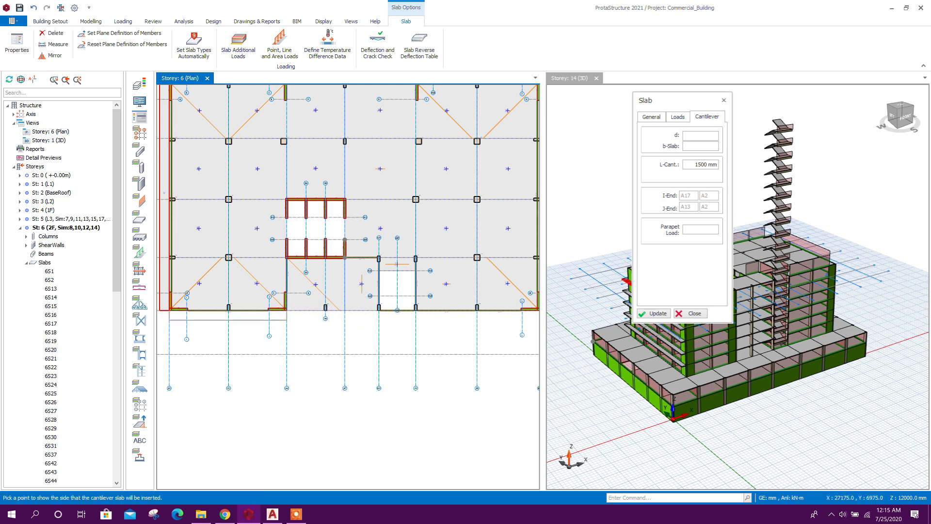
click(325, 342)
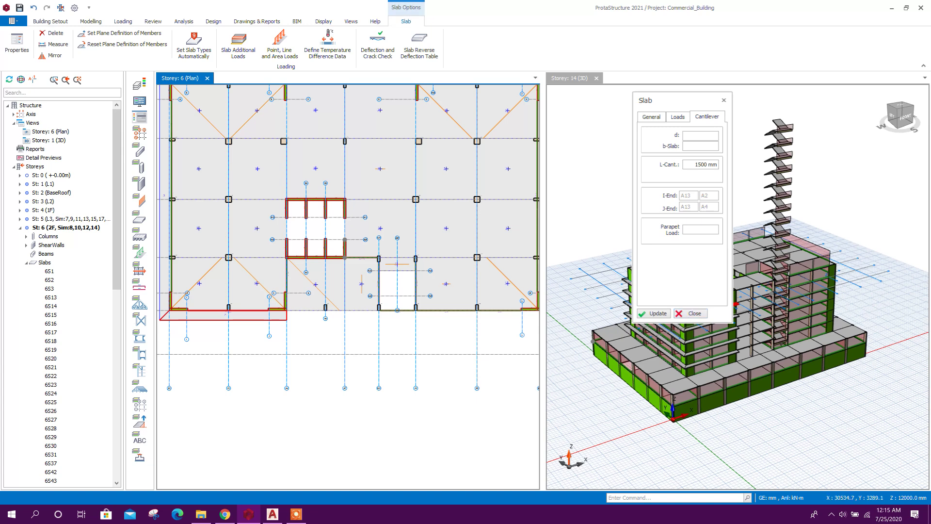
click(417, 339)
scroll(418, 341, up, 3)
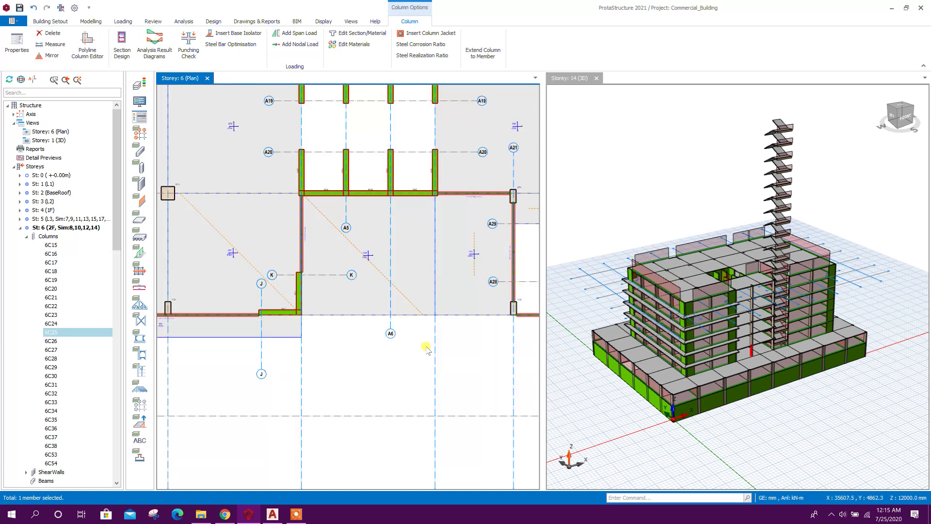
key(Escape)
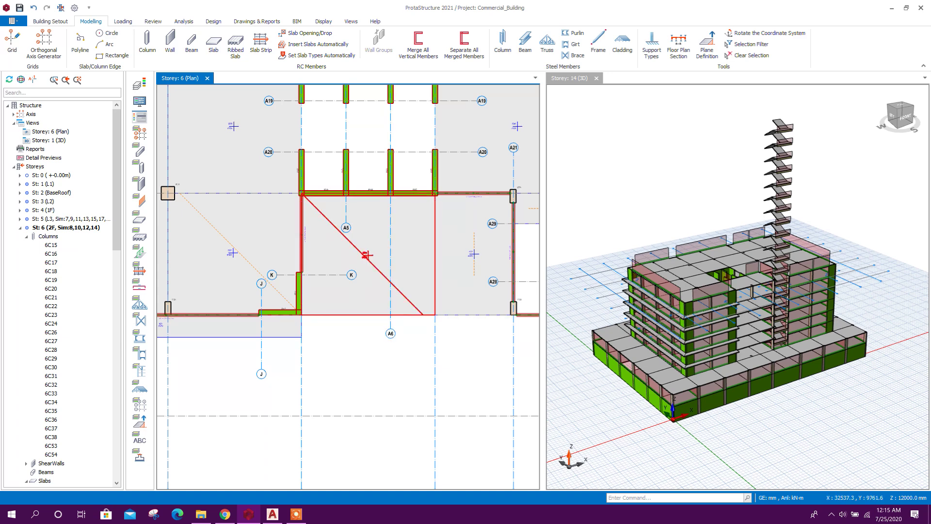
- Delete the triangular slab near grid A5 and its neighbouring slab
click(371, 294)
key(Delete)
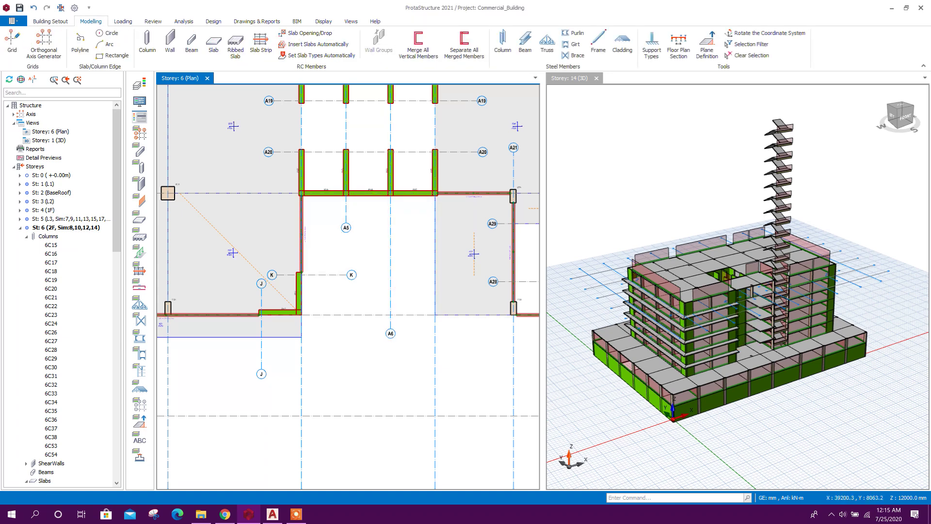
click(451, 287)
key(Delete)
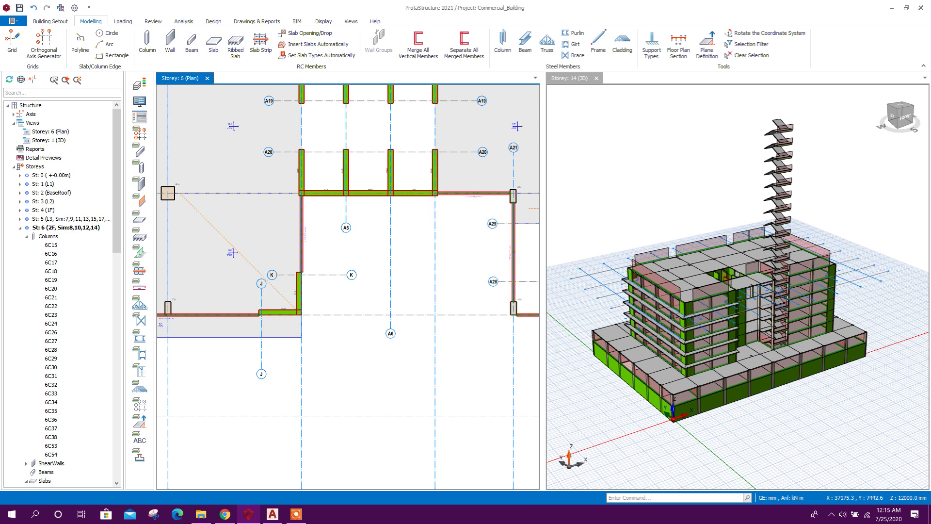
scroll(428, 261, down, 2)
- Reuse the bottom-left cantilever slab's properties, showing its Cantilever settings
click(320, 324)
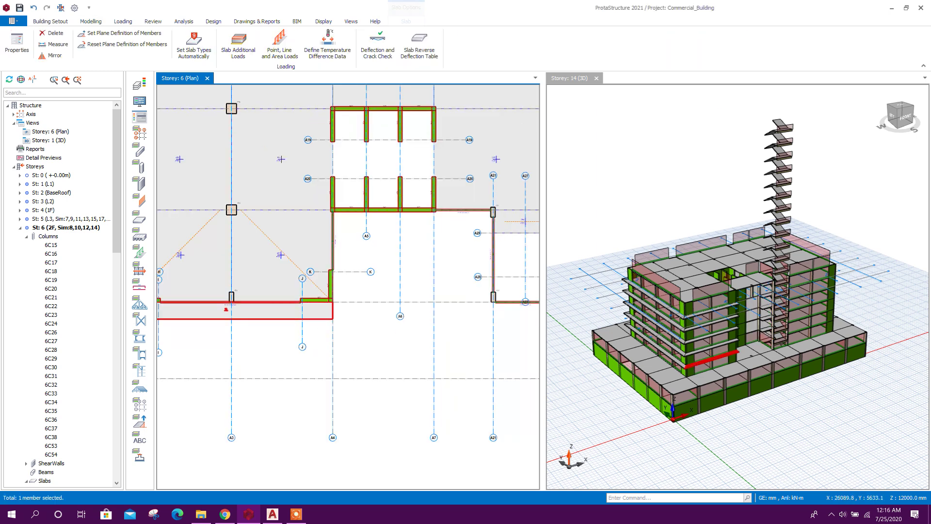
right_click(324, 318)
click(349, 322)
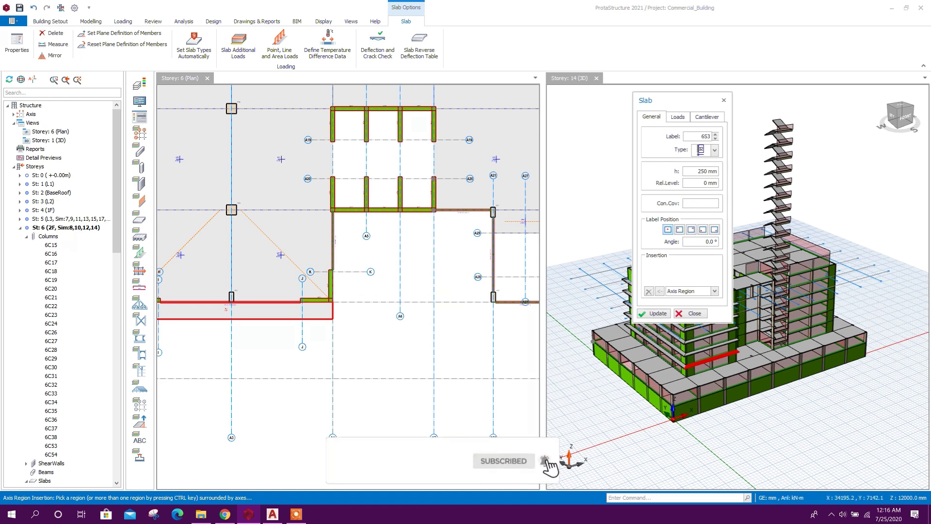
click(707, 116)
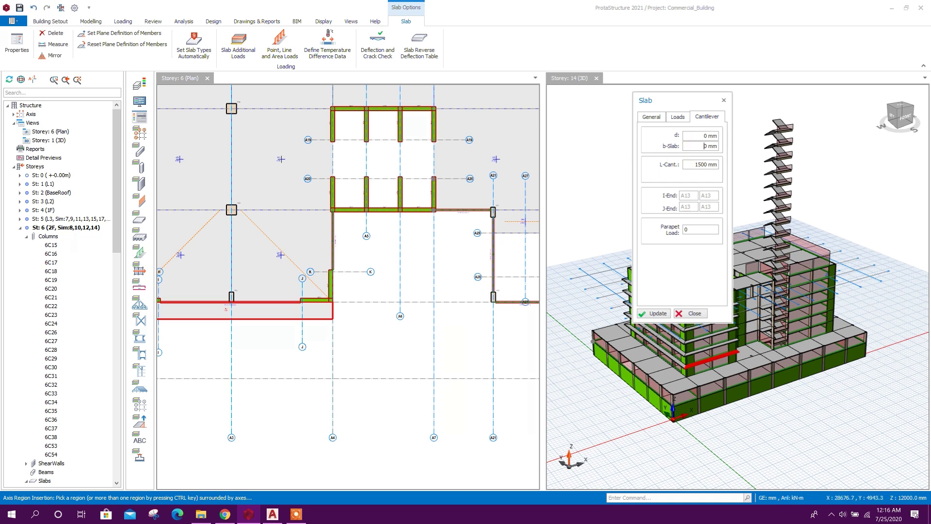
- Place cantilever slabs on the wall edges near grids K and A5, accepting the 6S5/6S31 overlap warning
click(333, 301)
scroll(341, 223, up, 2)
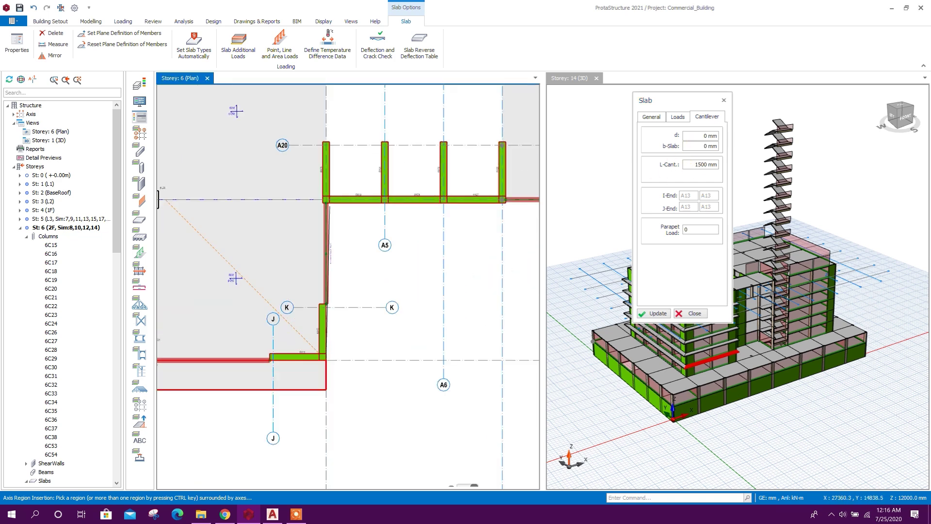
click(420, 294)
middle_drag(421, 294, 326, 337)
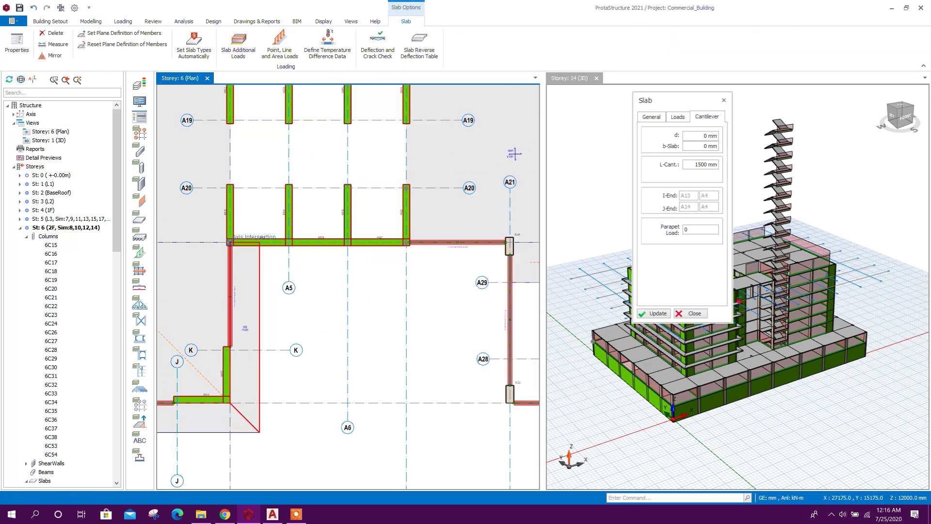
click(510, 246)
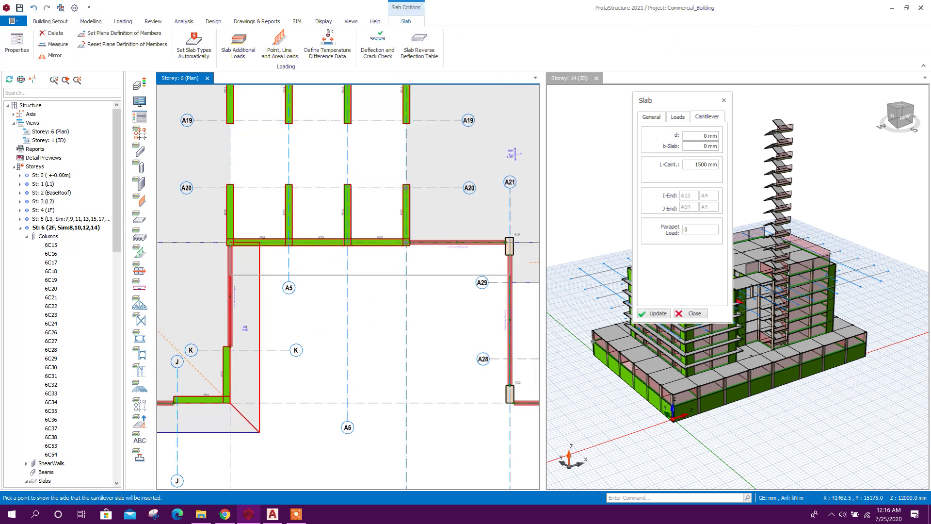
click(422, 319)
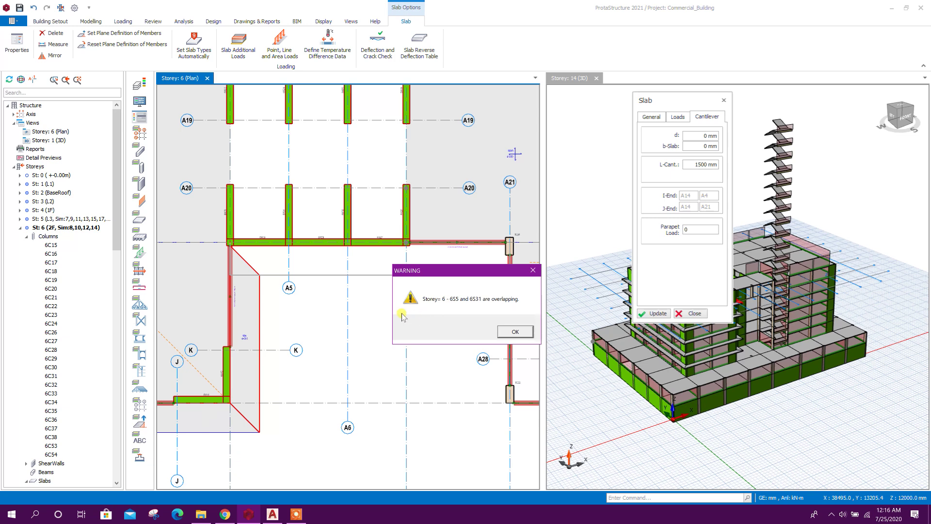
click(512, 329)
scroll(501, 261, down, 2)
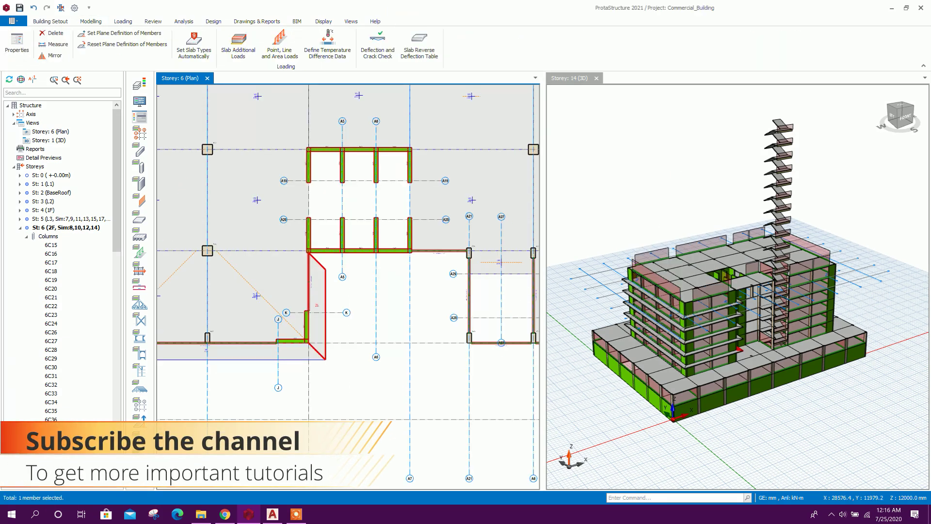
click(356, 311)
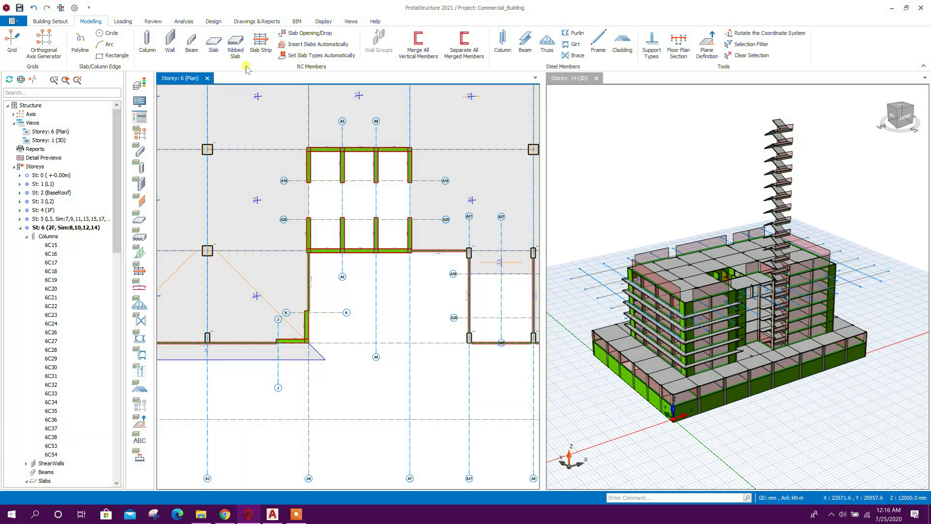
- Reuse the bottom-left cantilever slab's properties again, checking Loads and Cantilever settings
right_click(314, 355)
click(357, 372)
click(679, 118)
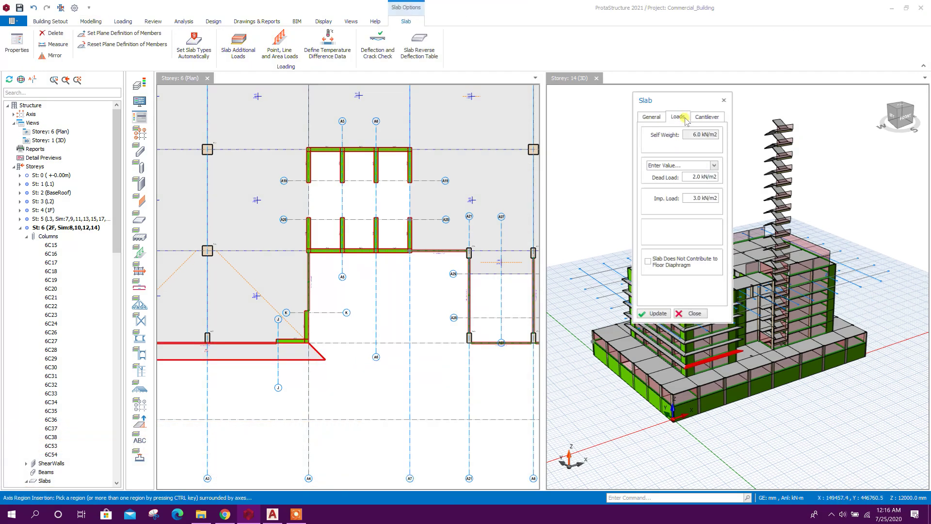
click(678, 121)
click(707, 118)
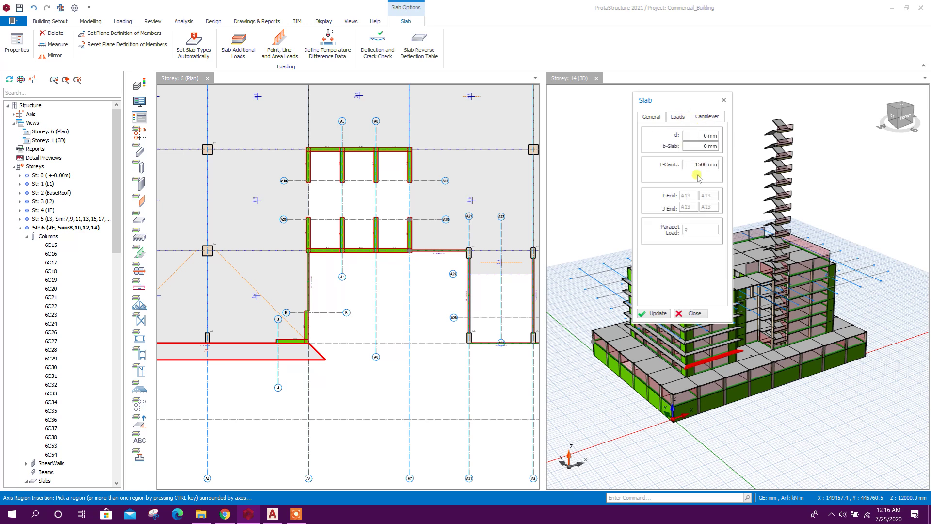
scroll(454, 272, up, 3)
scroll(455, 271, up, 2)
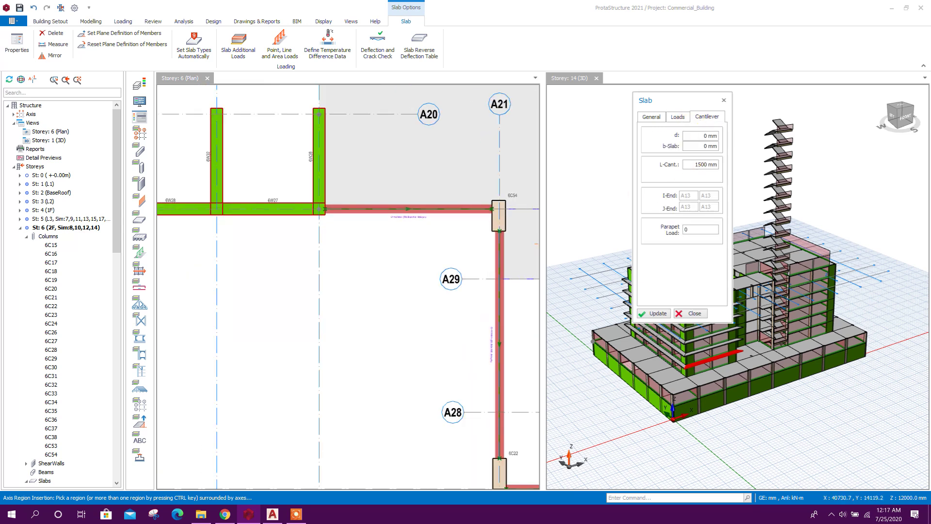
scroll(499, 209, down, 3)
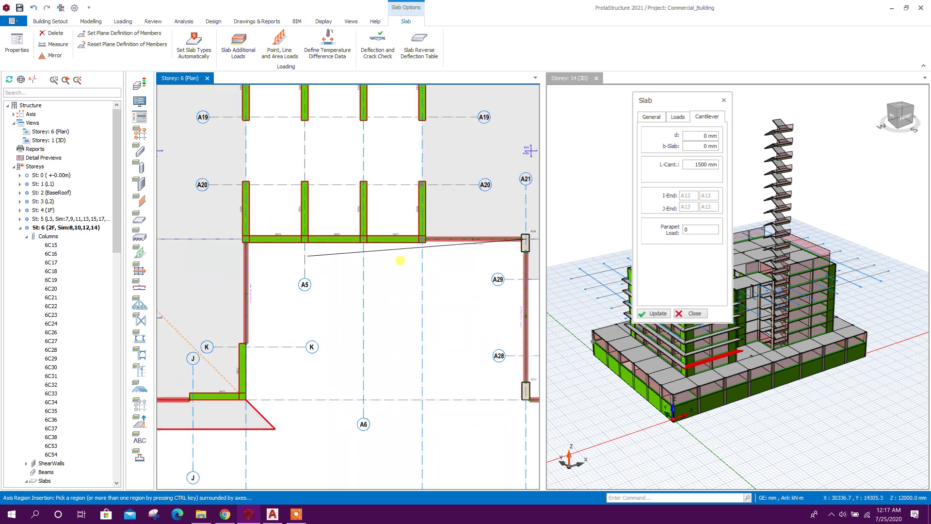
scroll(224, 228, up, 3)
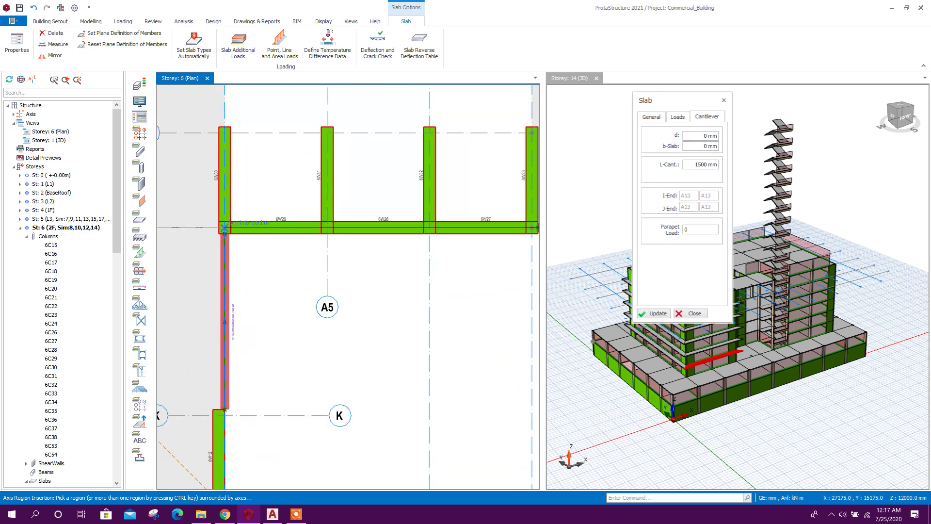
- Place cantilever slabs at the edge near A20 and along the A29–A28 beam, outer side
click(229, 231)
scroll(240, 241, down, 2)
scroll(436, 189, down, 1)
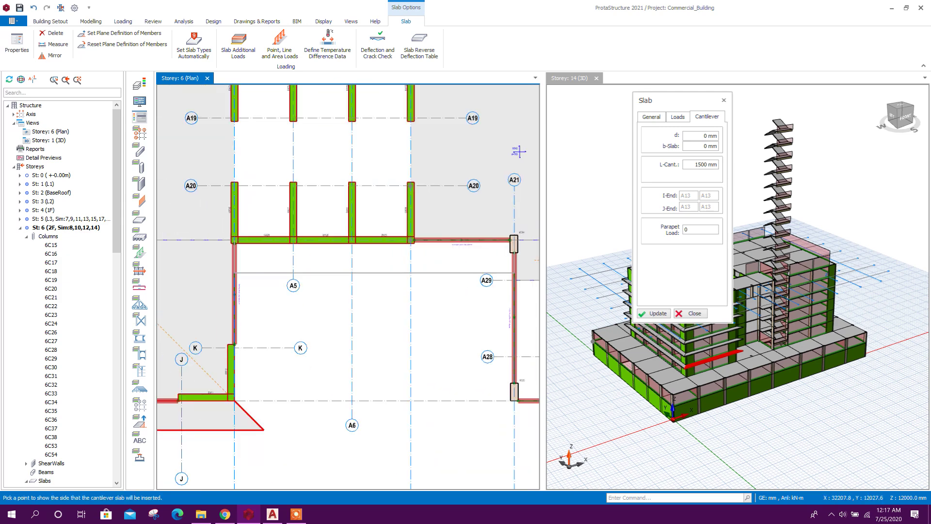
click(335, 307)
middle_drag(335, 307, 362, 263)
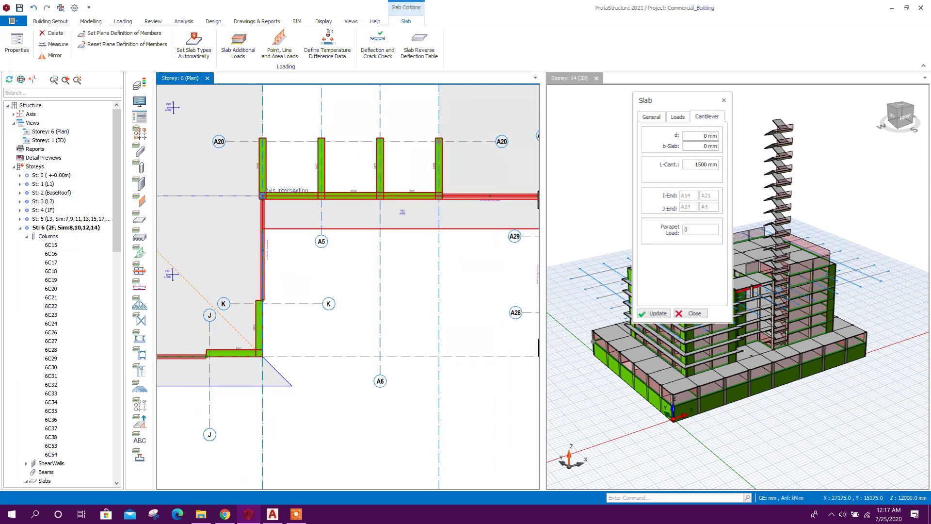
click(264, 276)
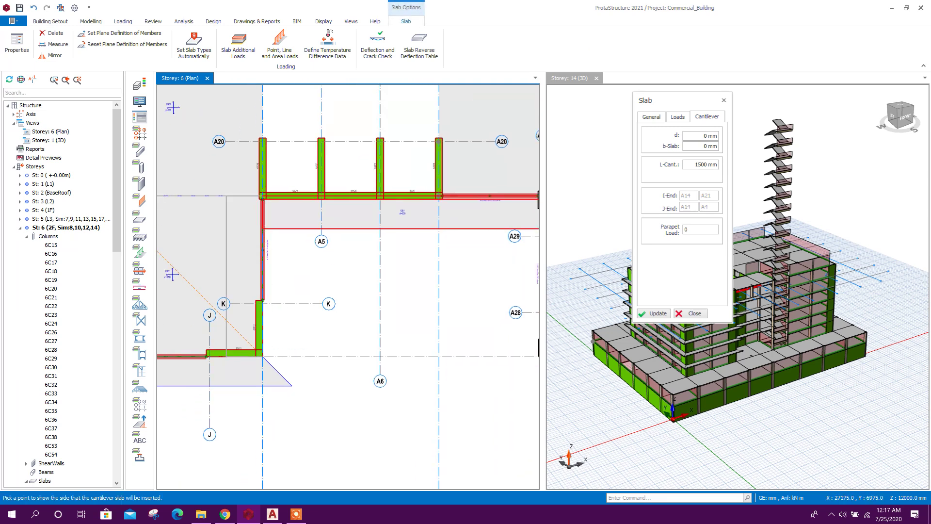
click(337, 348)
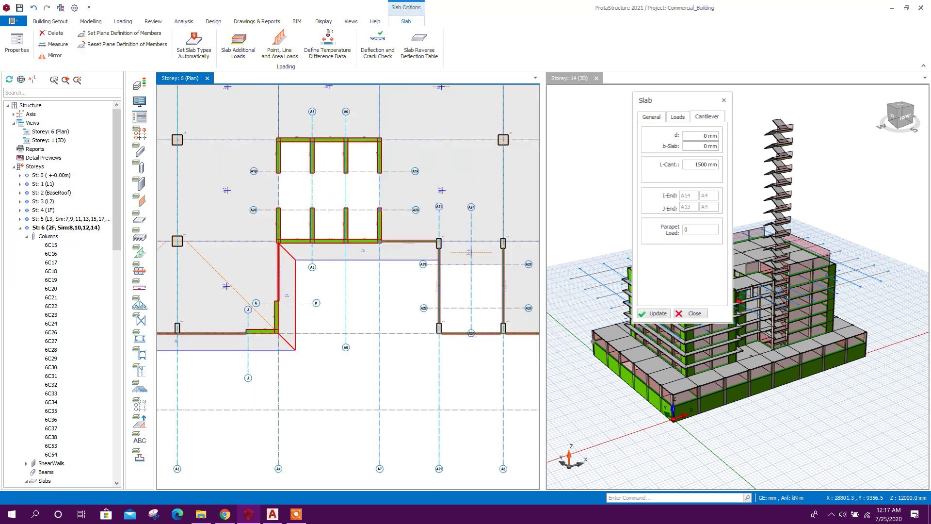
mouse_move(535, 196)
middle_down()
mouse_move(349, 230)
mouse_move(266, 143)
middle_up()
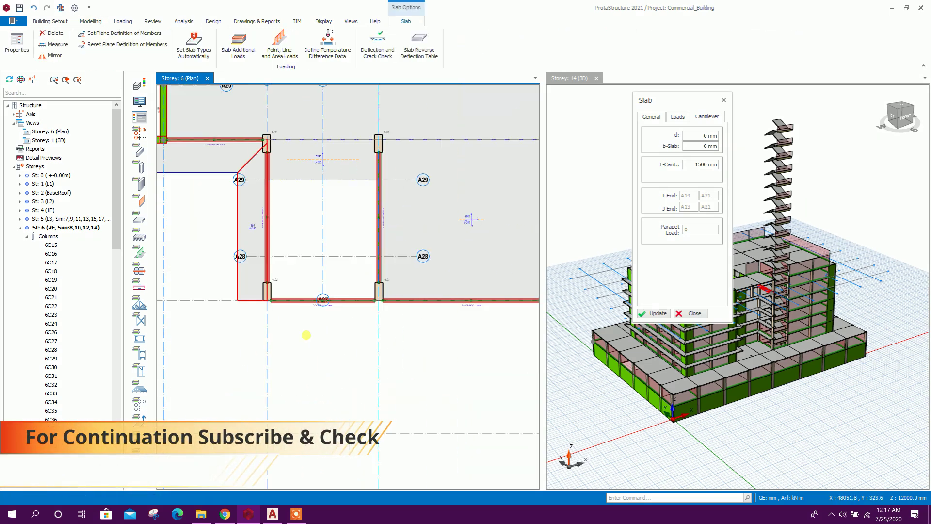
scroll(266, 143, down, 2)
mouse_move(539, 327)
middle_down()
mouse_move(470, 328)
mouse_move(406, 395)
middle_up()
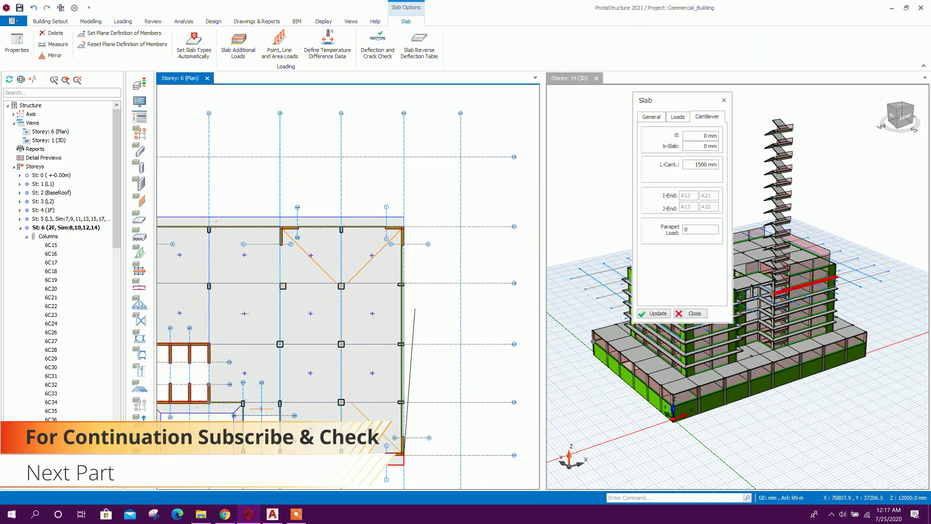